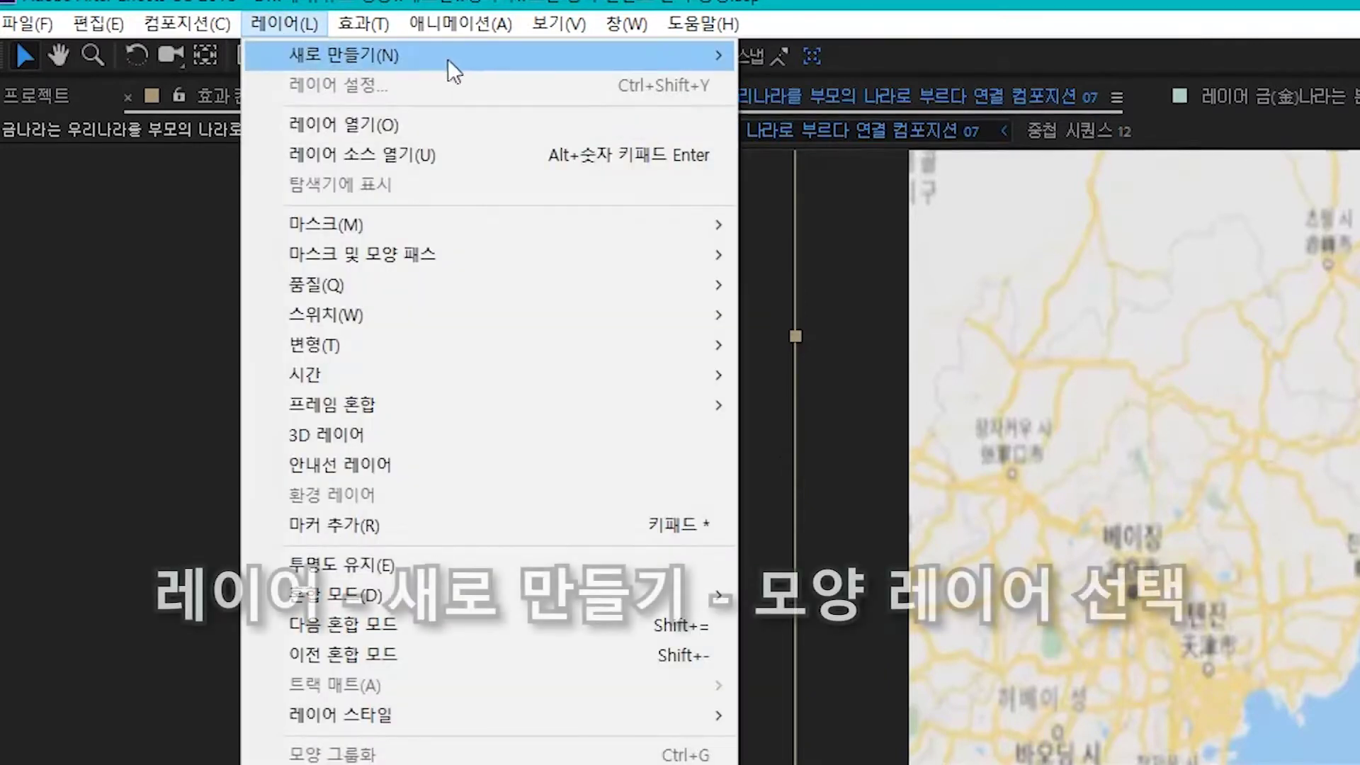
Create a new shape layer in the map composition and rename it 화살 몸
mouse_move(627, 67)
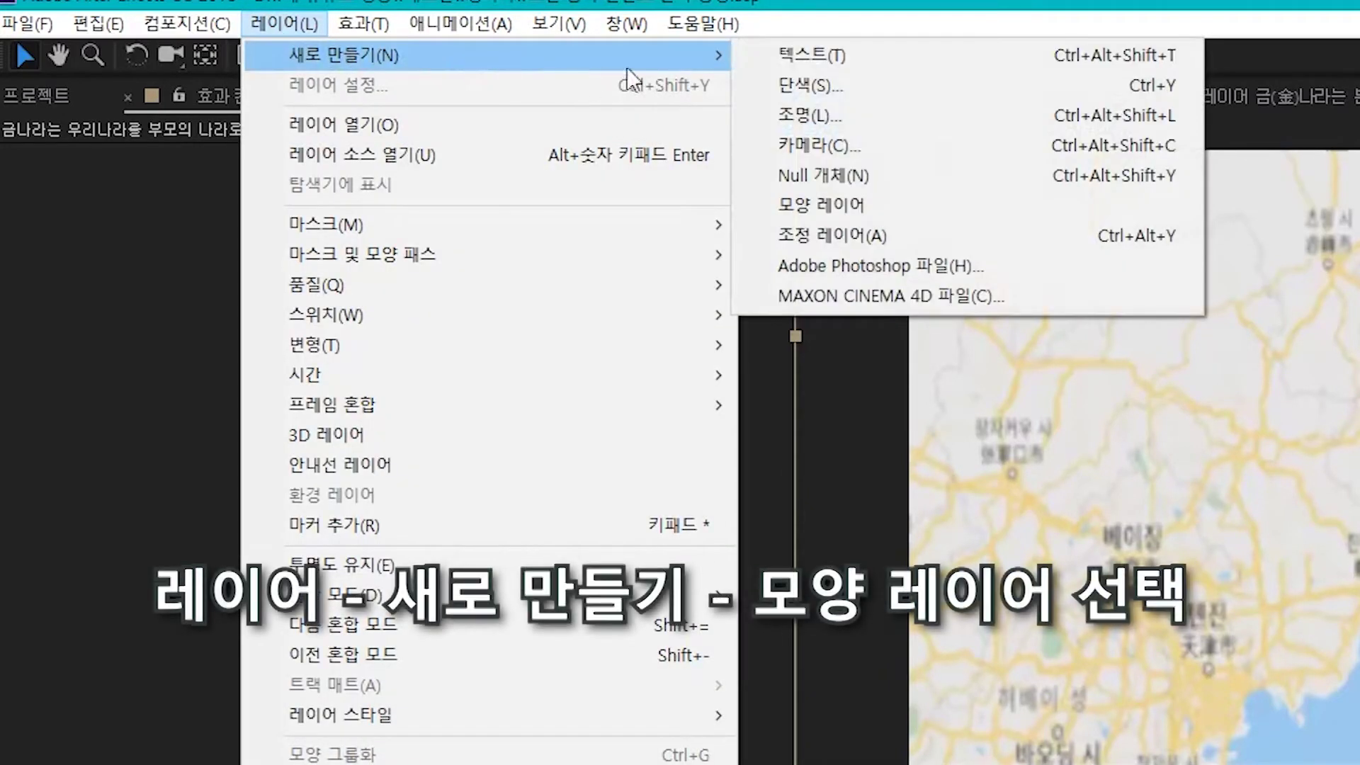
left_click(920, 202)
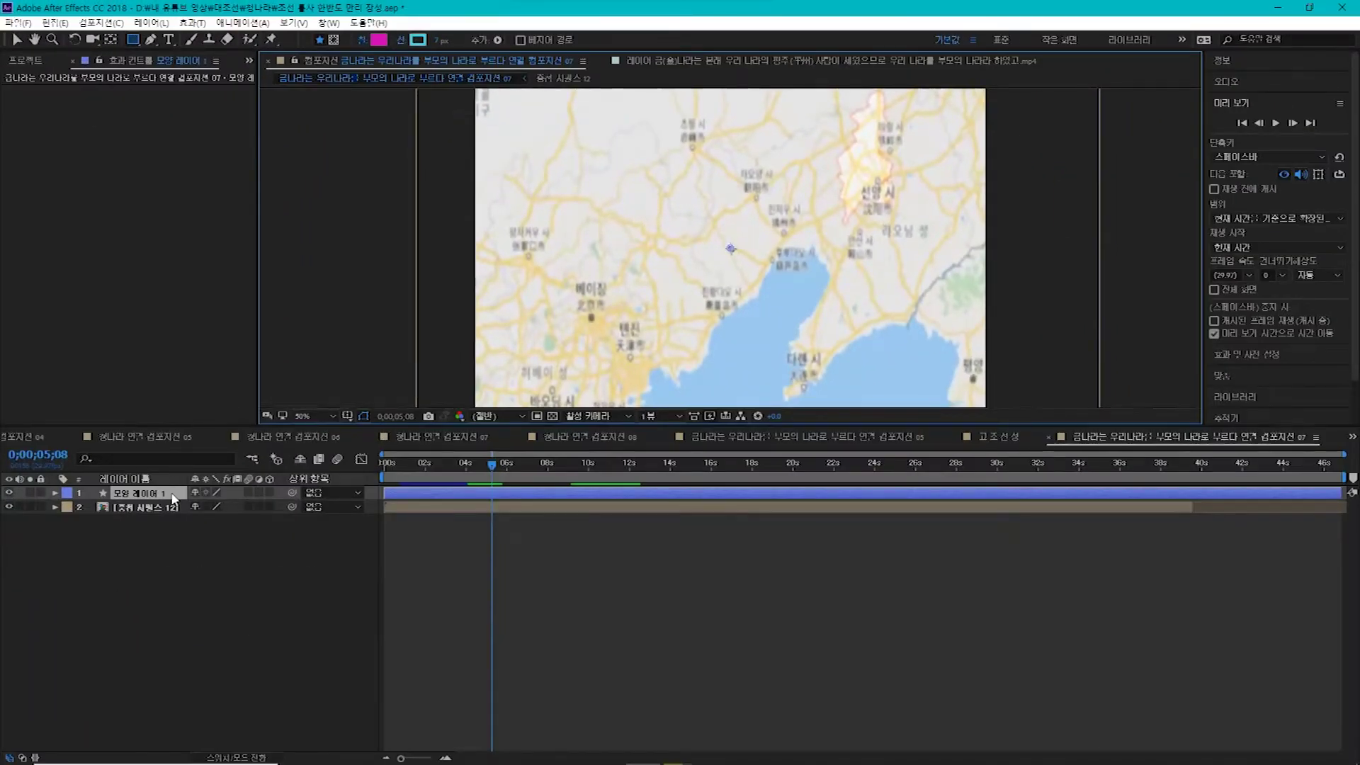
right_click(172, 493)
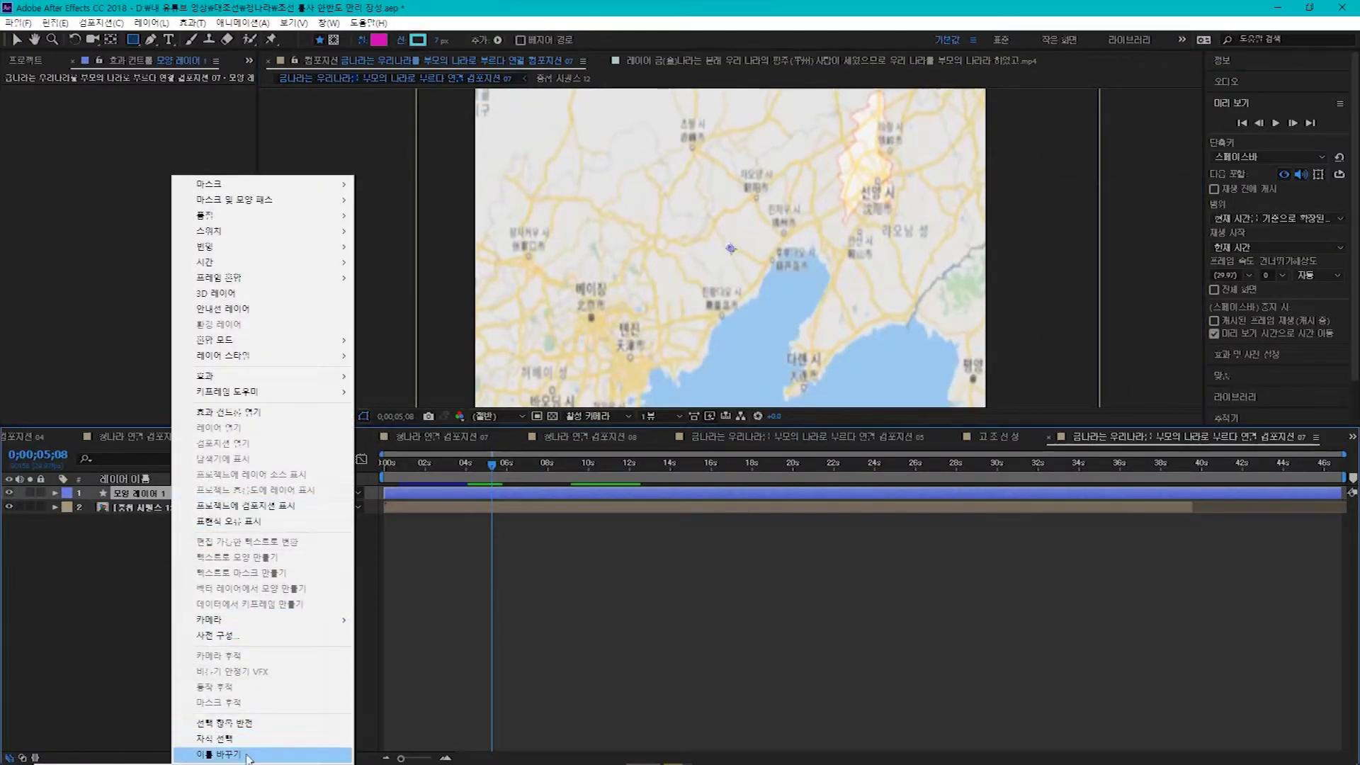
left_click(220, 754)
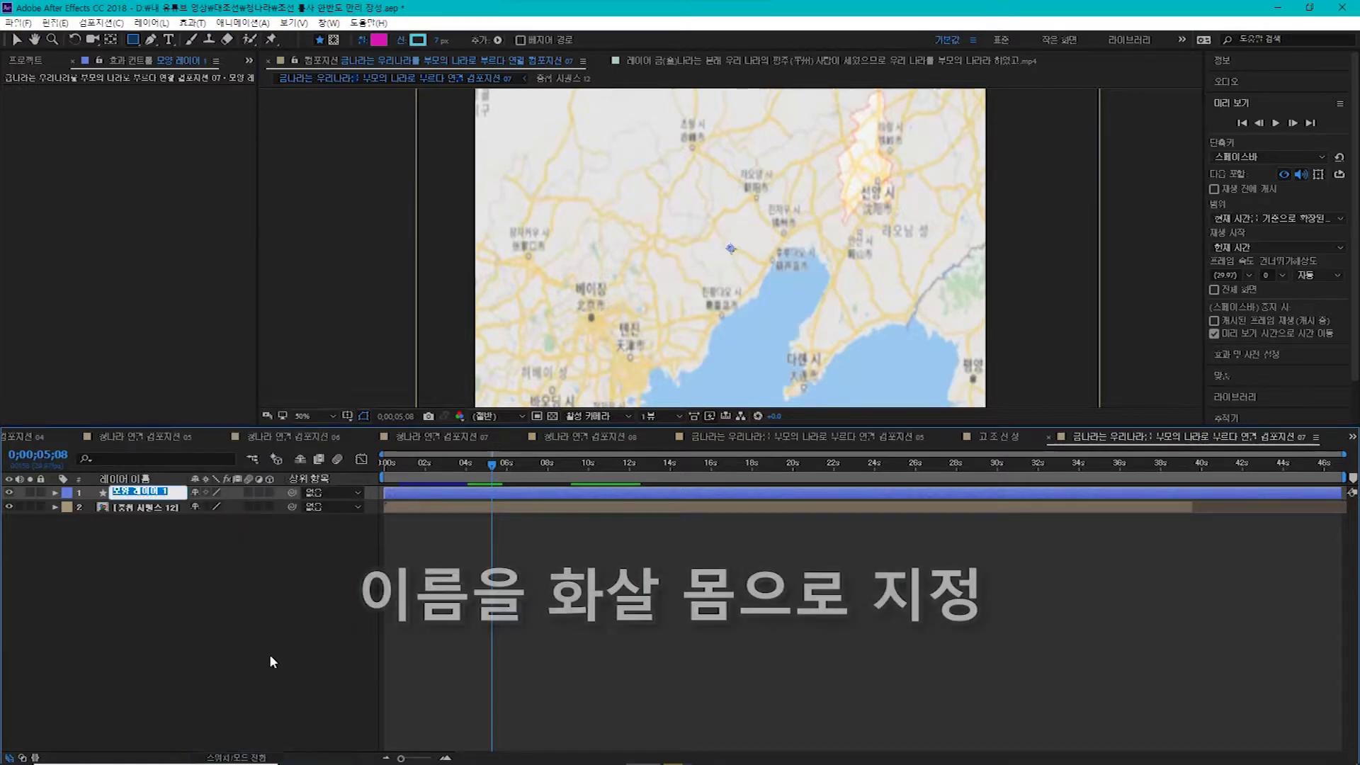
type("화살 몸")
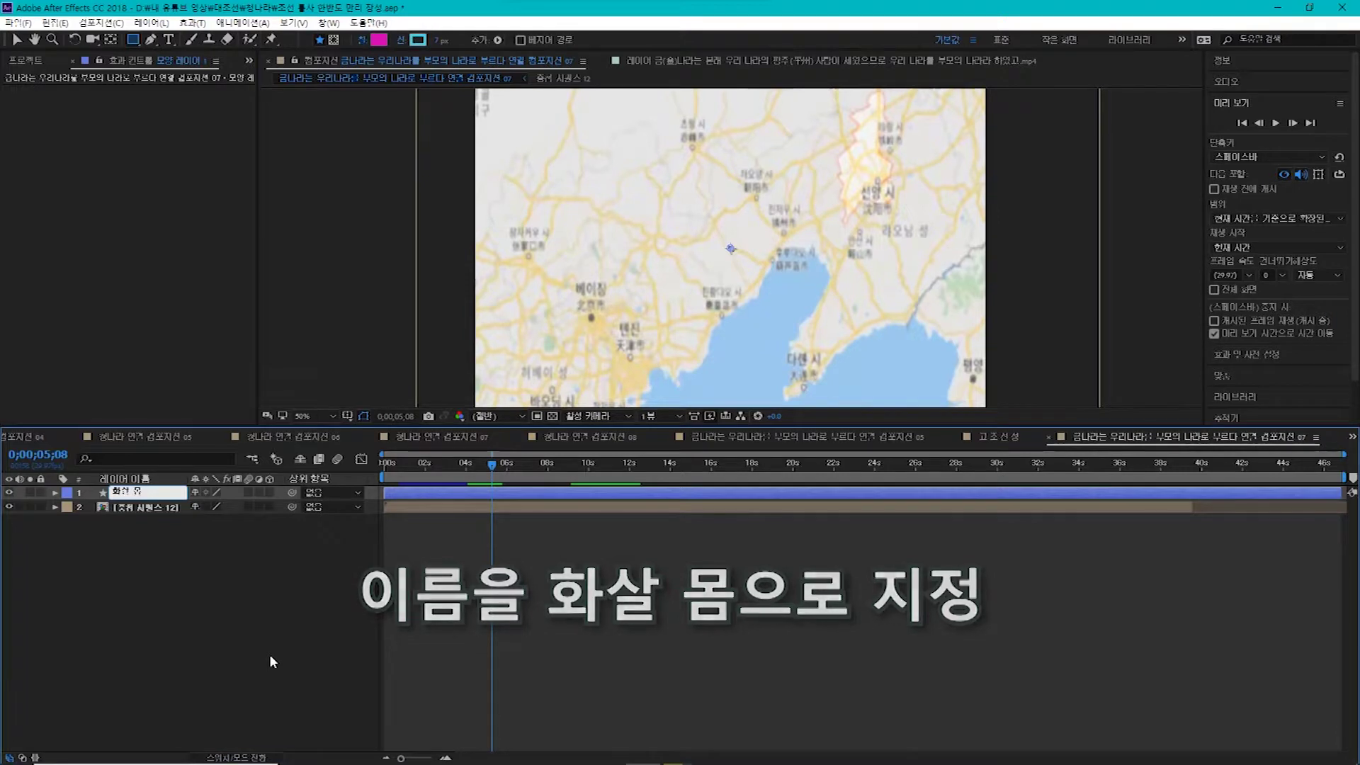
key("Return")
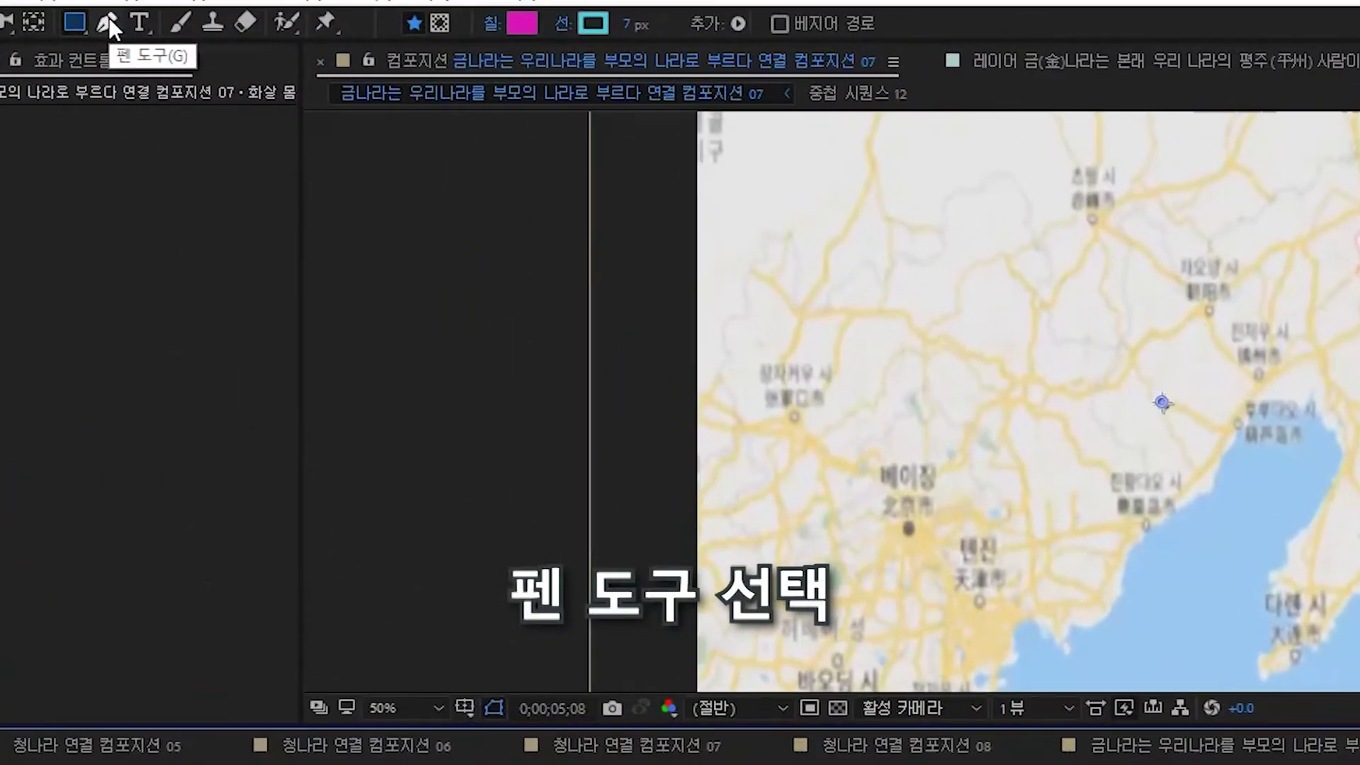
Draw a curved Pen tool path arching from Beijing to Shenyang and set its stroke width to 53 px
left_click(109, 17)
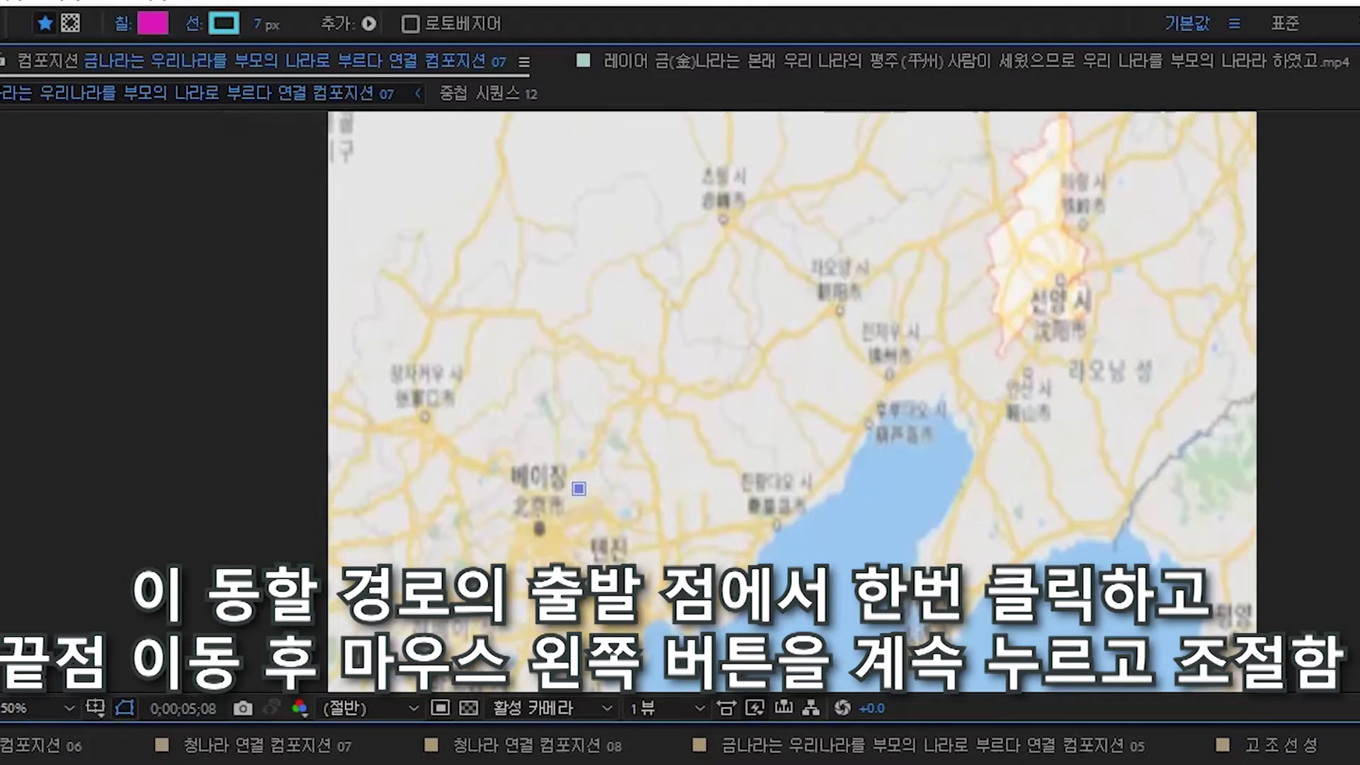
left_click(1009, 310)
left_click_drag(1009, 311, 1341, 472)
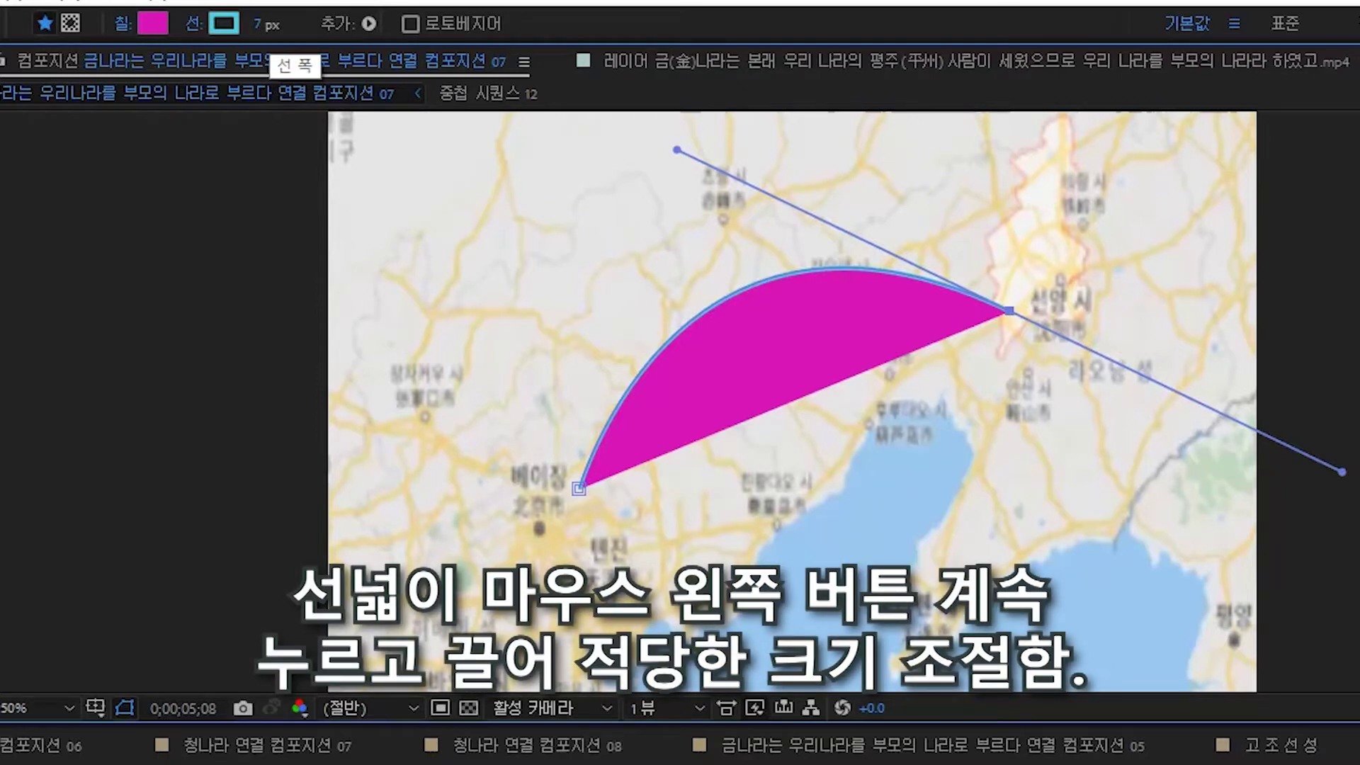
mouse_move(257, 25)
left_mouse_down()
mouse_move(387, 25)
mouse_move(289, 25)
left_mouse_up()
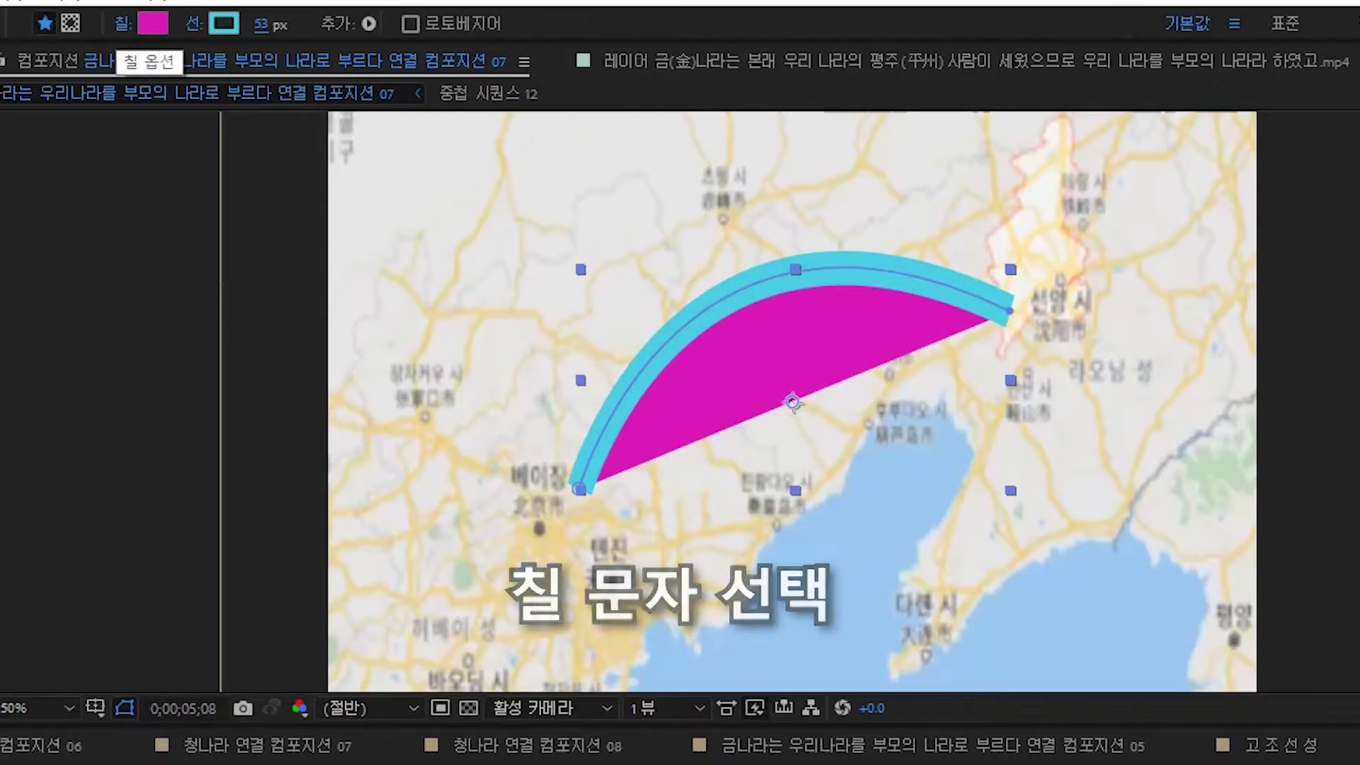
Set the arc shape's fill to None so only the stroke is drawn
left_click(122, 24)
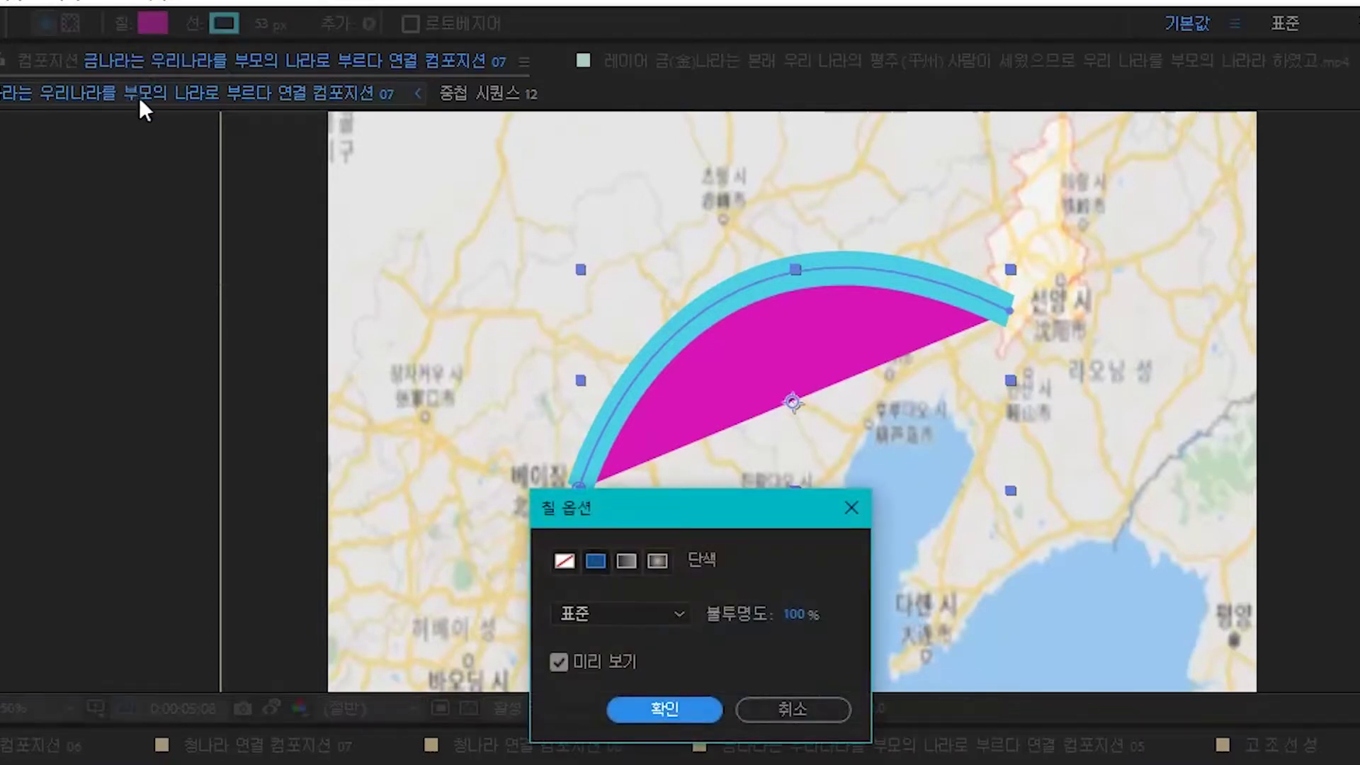
left_click(563, 562)
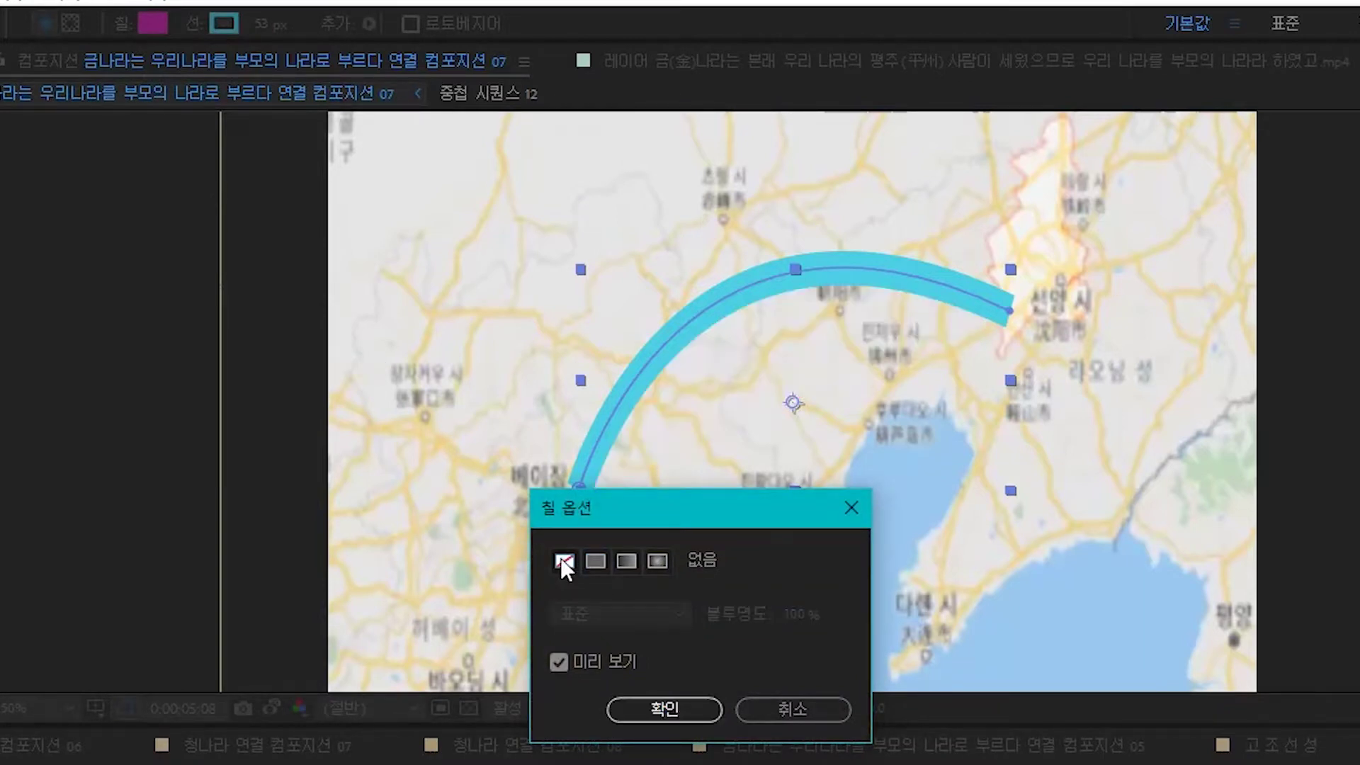
left_click(635, 711)
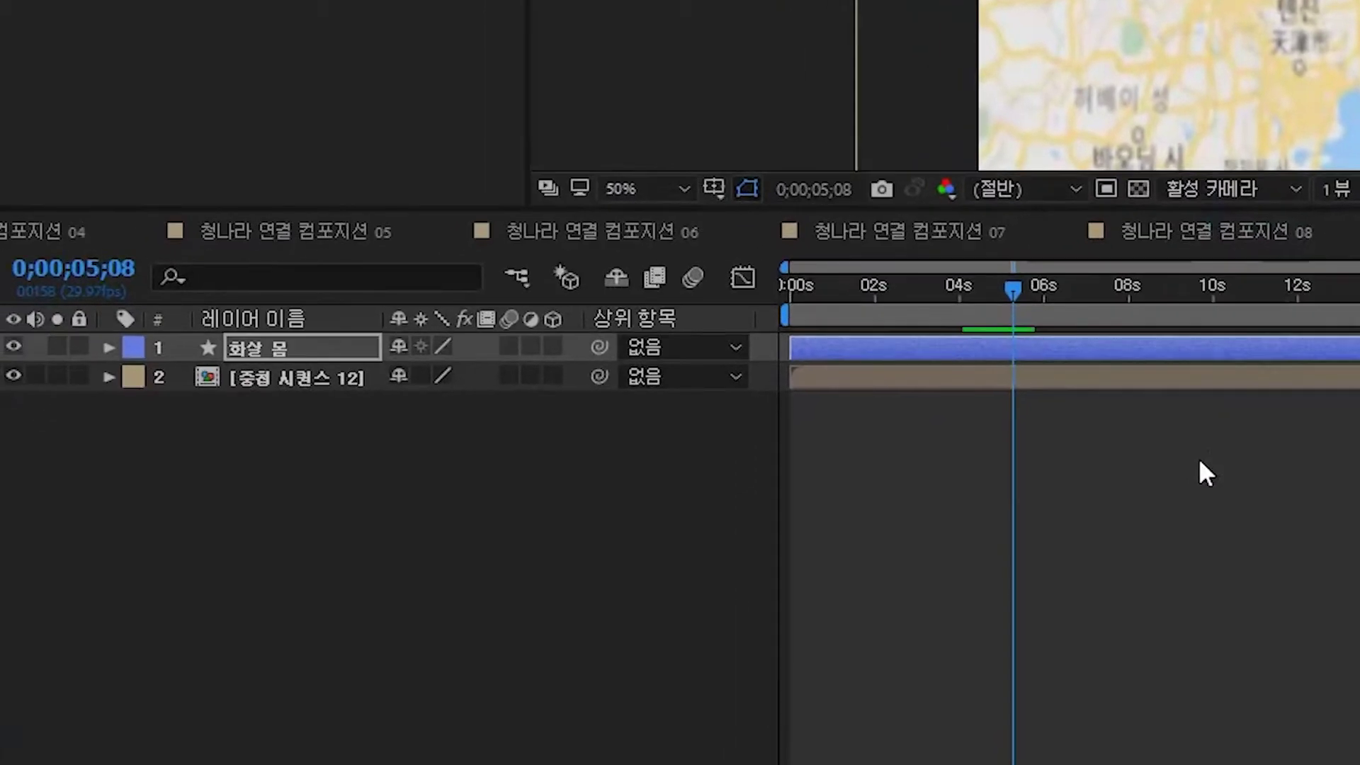
Add Trim Paths (패스 다듬어 자르기) to 패스 1 in the 화살 몸 layer's shape contents
left_click(108, 347)
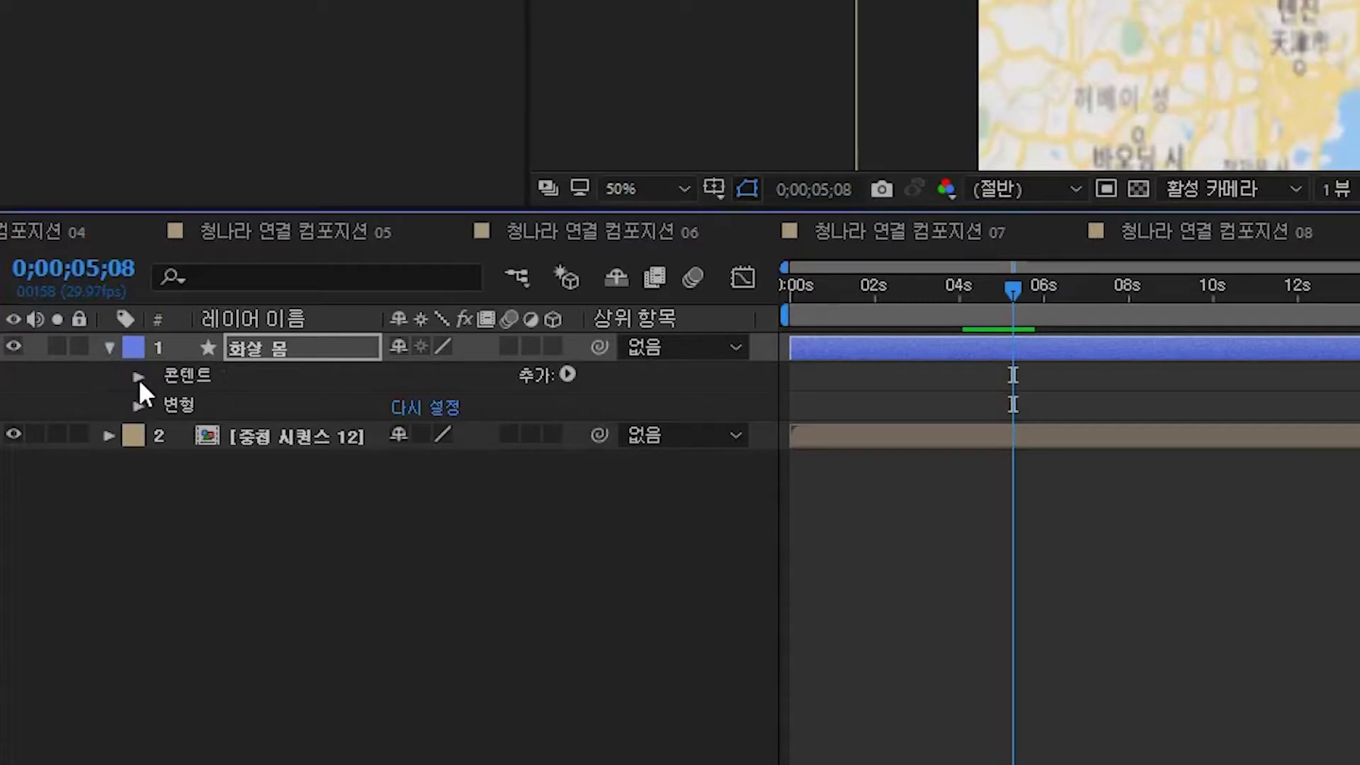
left_click(138, 377)
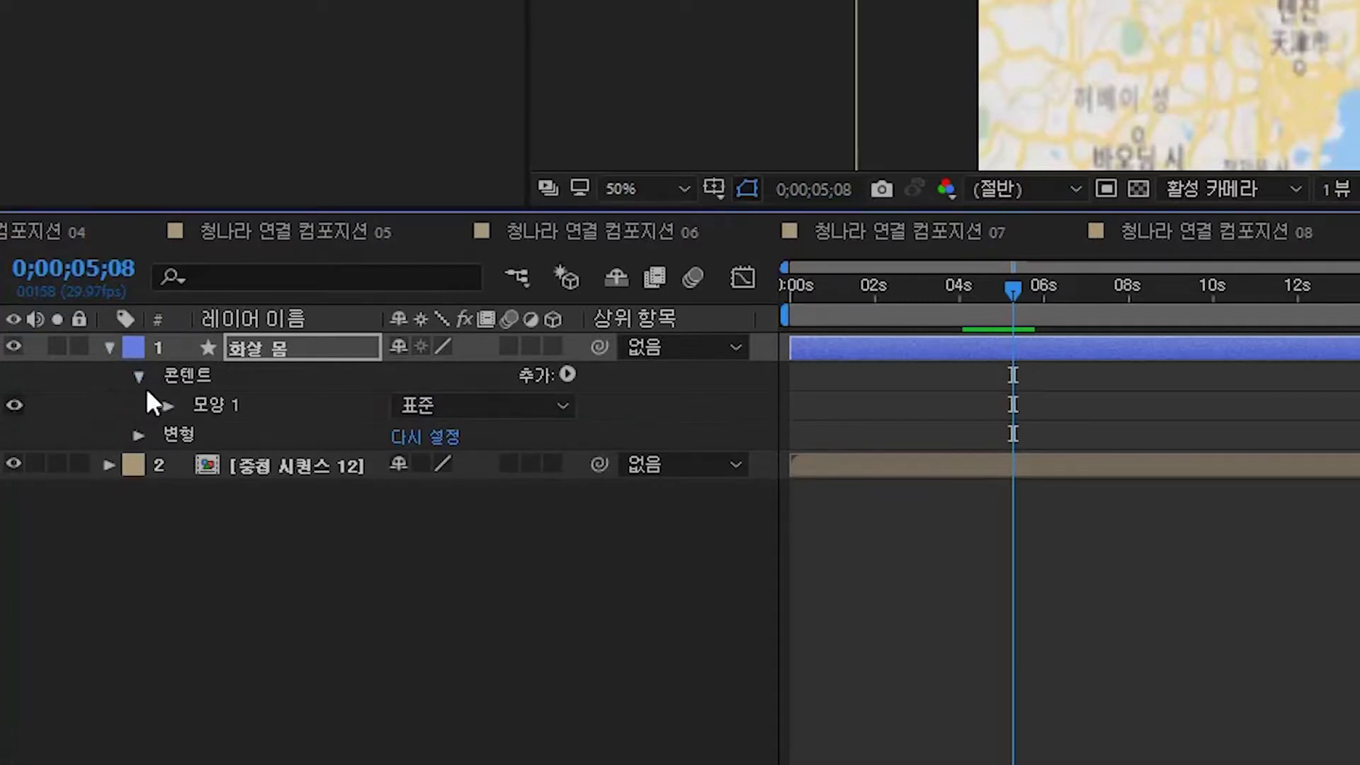
left_click(167, 407)
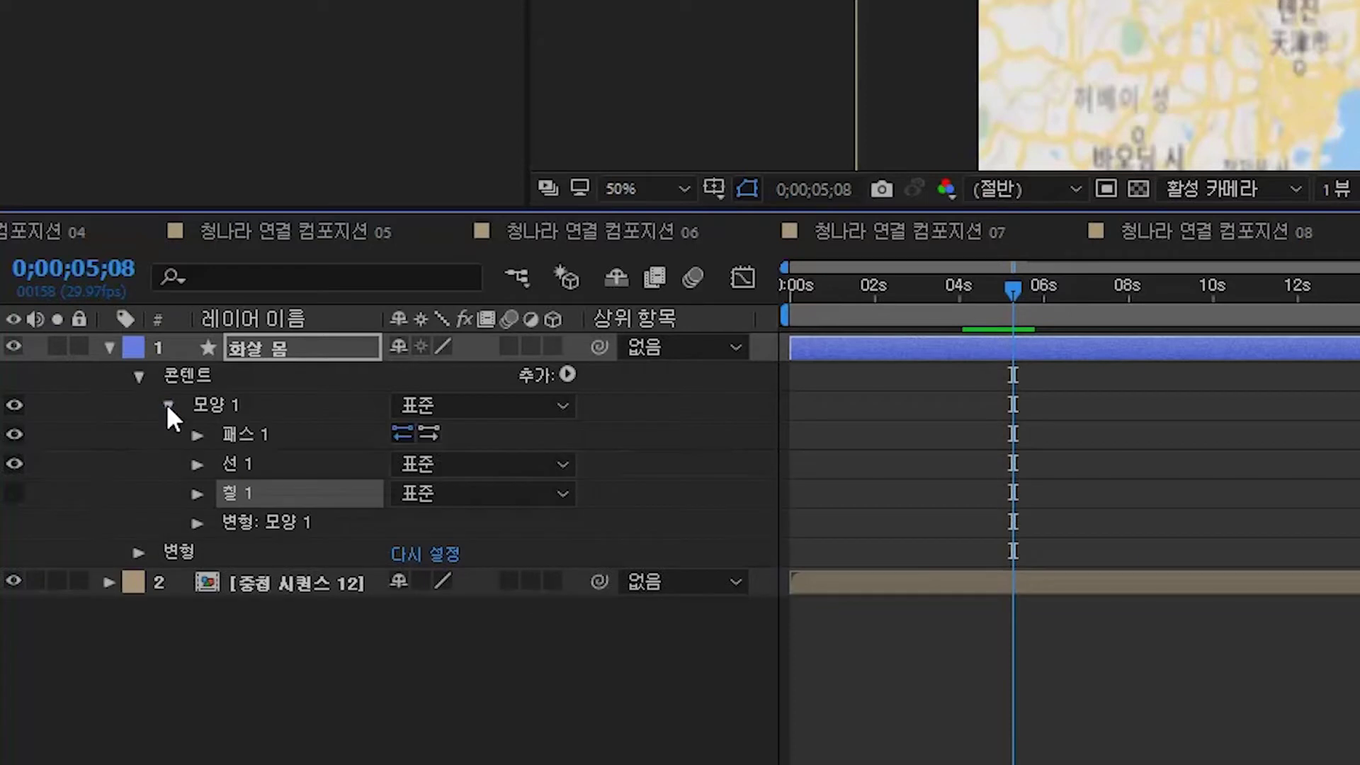
left_click(192, 435)
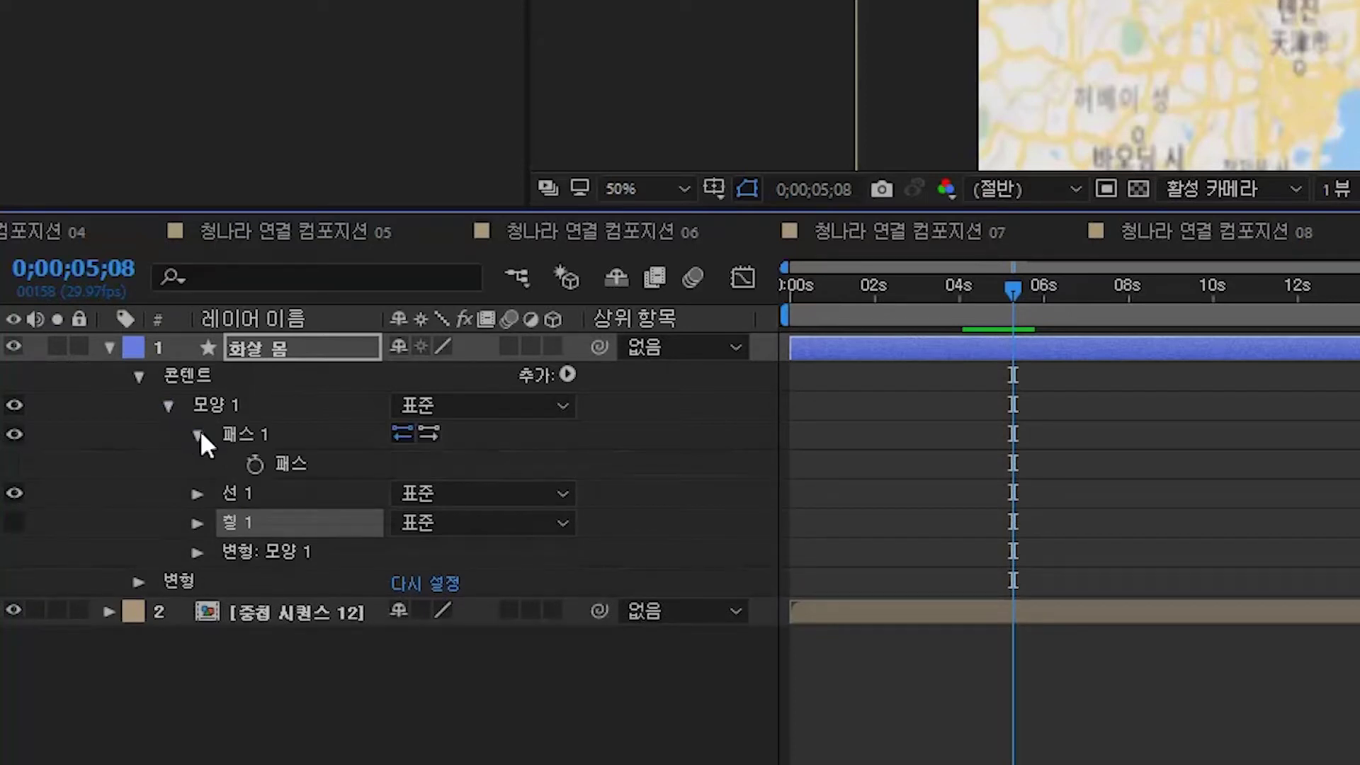
left_click(233, 433)
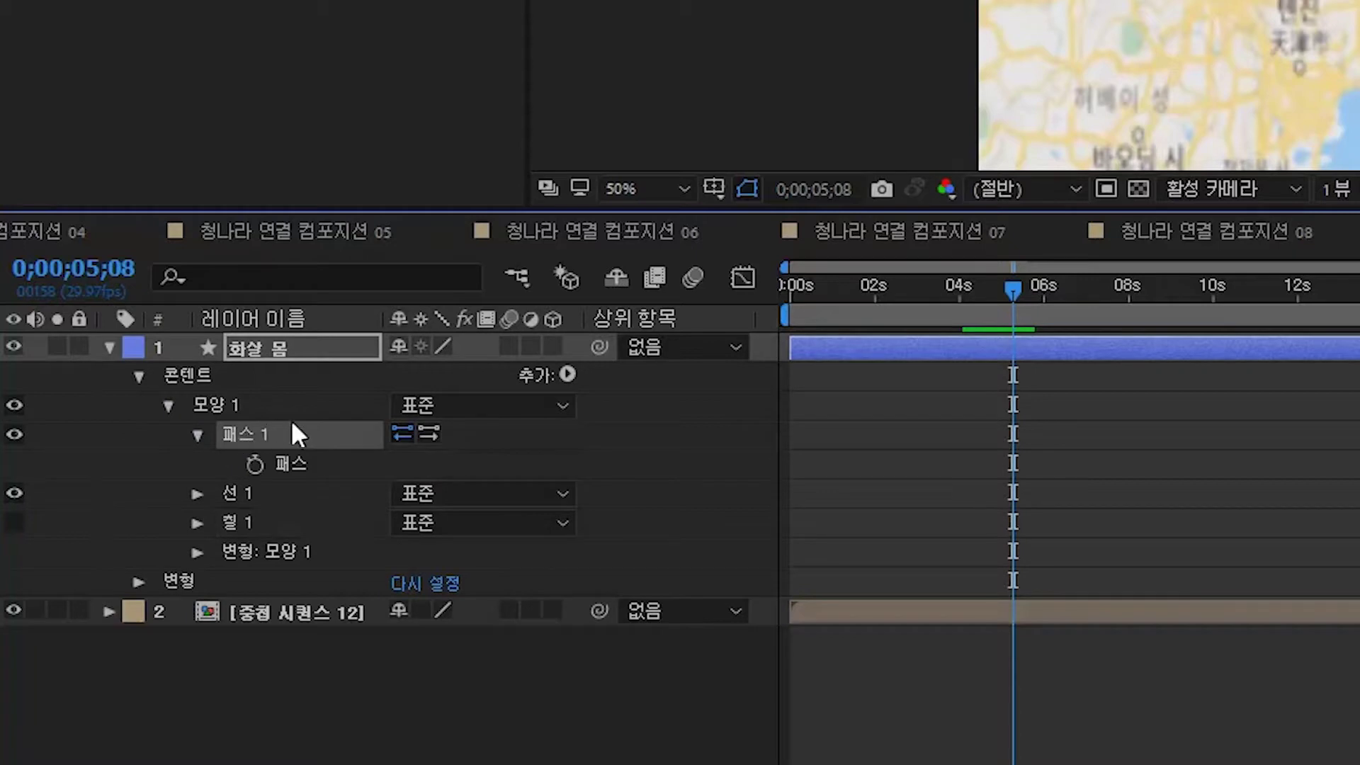
left_click(567, 374)
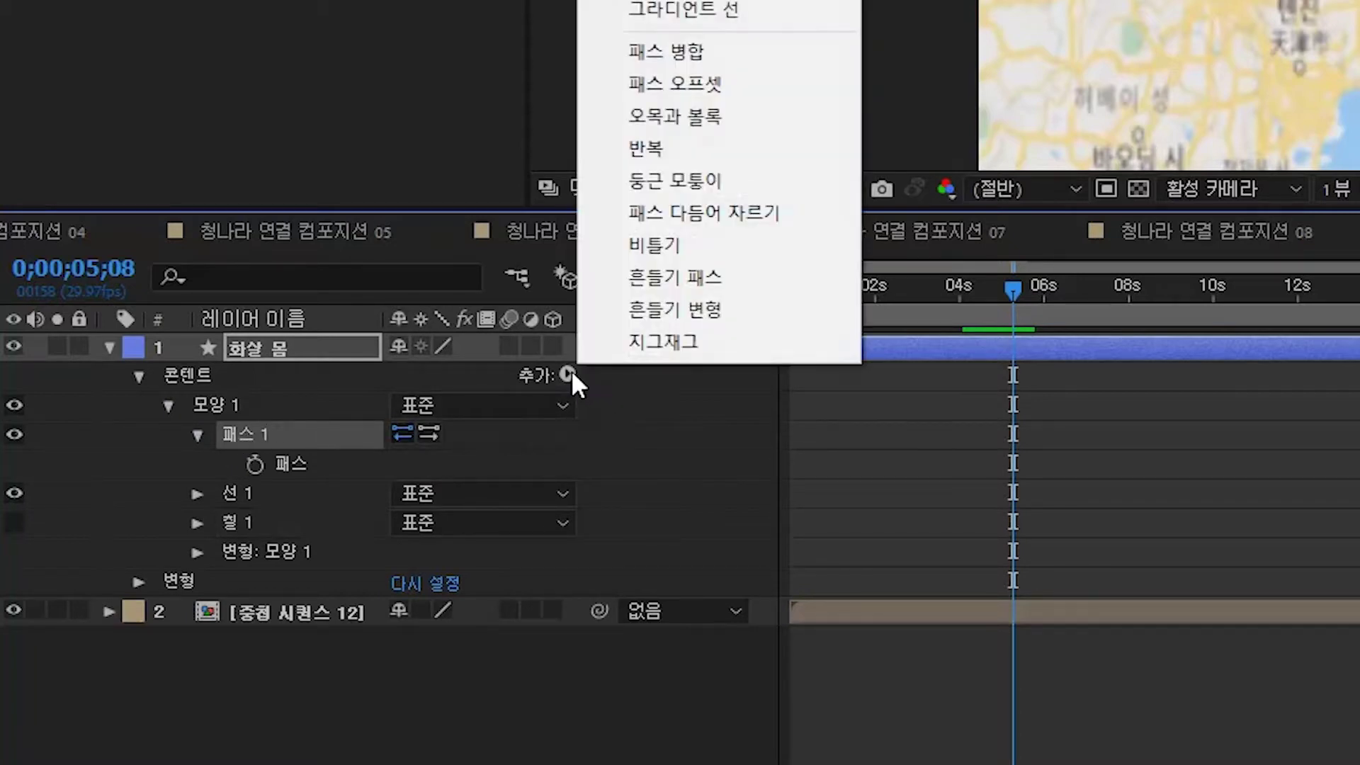
left_click(805, 207)
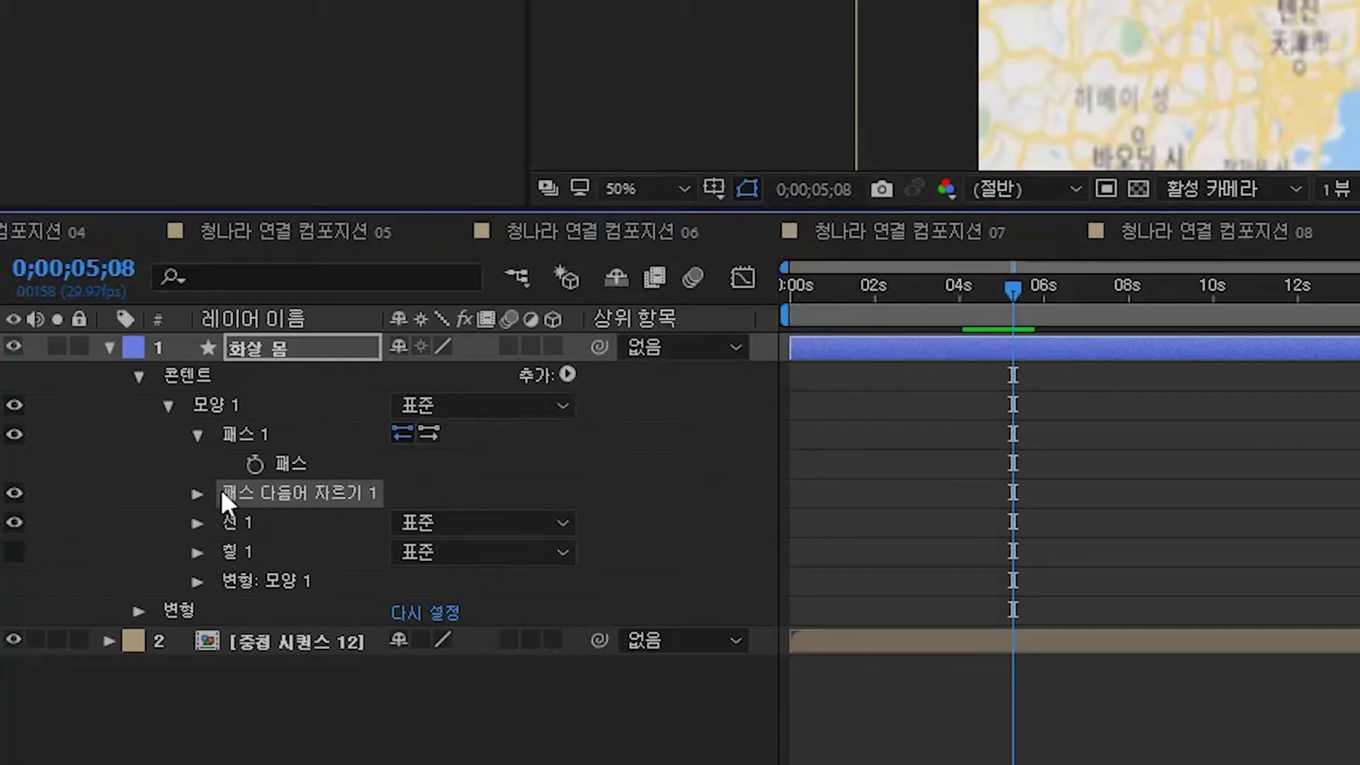
Preview the arc's trimming by lowering the Trim Paths End value and restoring it to 100%
left_click(198, 495)
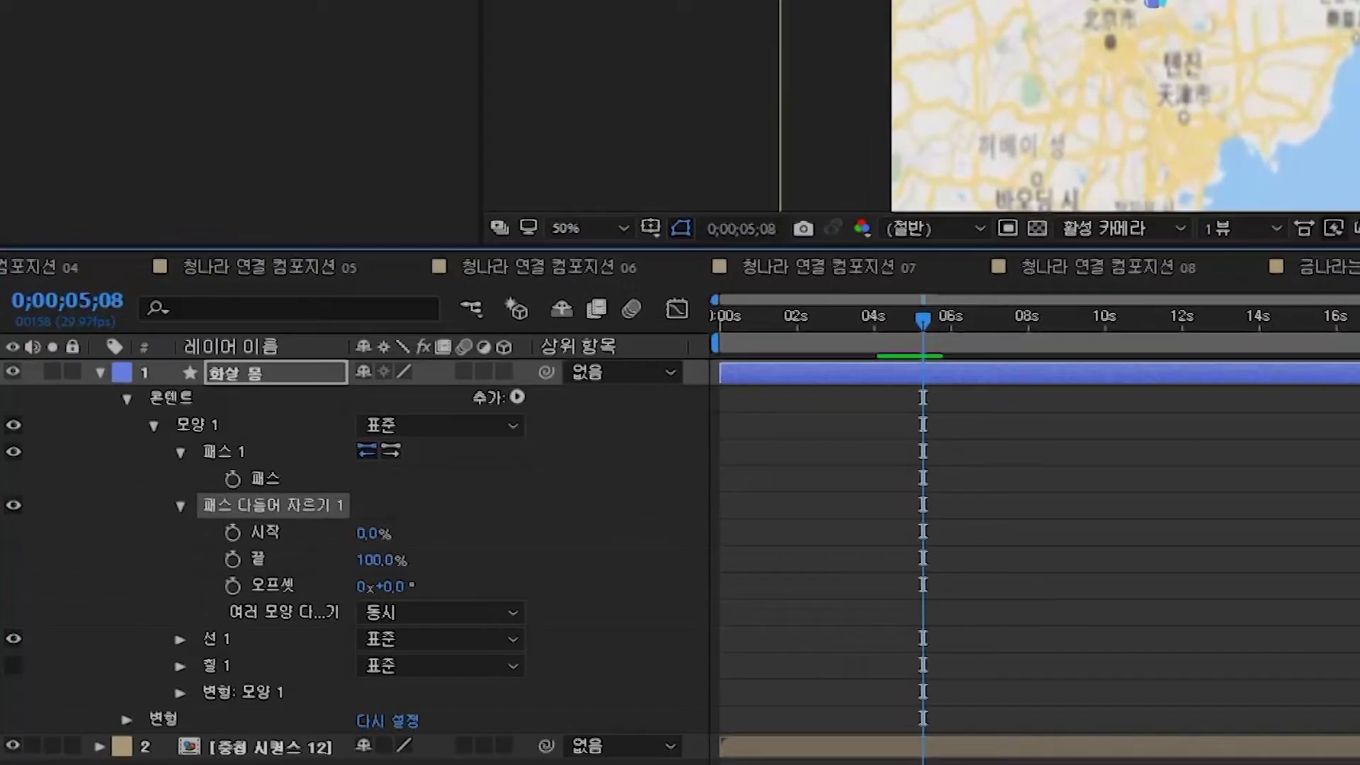
left_click_drag(383, 559, 364, 559)
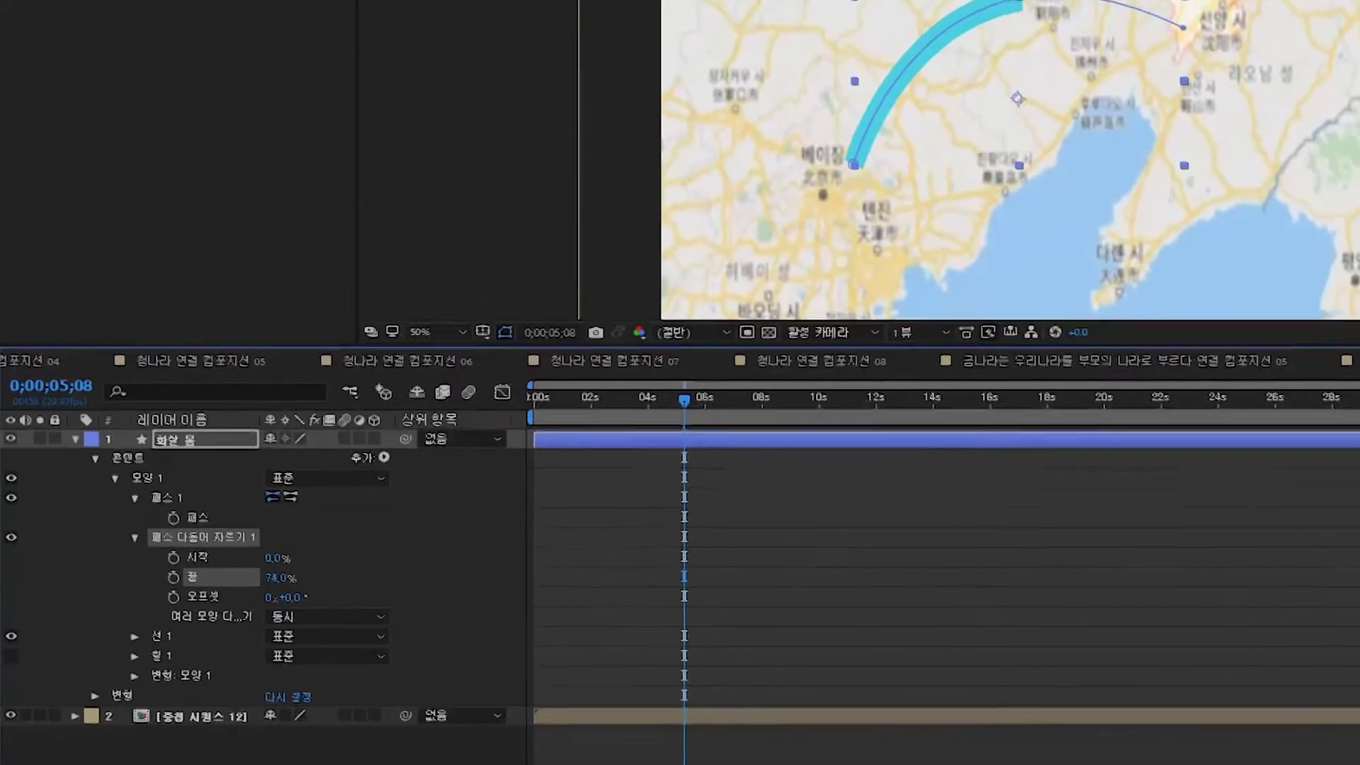
mouse_move(280, 578)
left_mouse_down()
mouse_move(305, 578)
mouse_move(233, 578)
mouse_move(305, 578)
left_mouse_up()
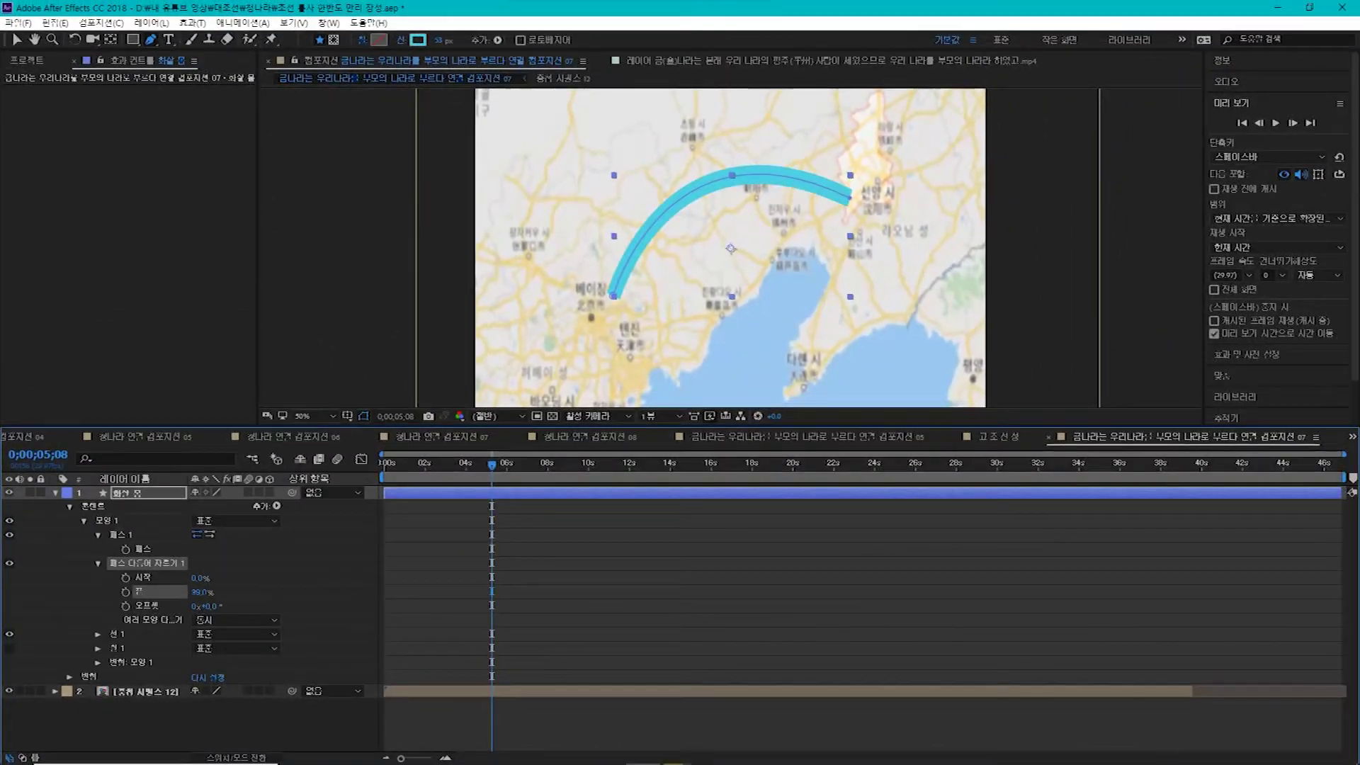
mouse_move(200, 592)
left_mouse_down()
mouse_move(130, 592)
mouse_move(200, 592)
left_mouse_up()
left_click(301, 591)
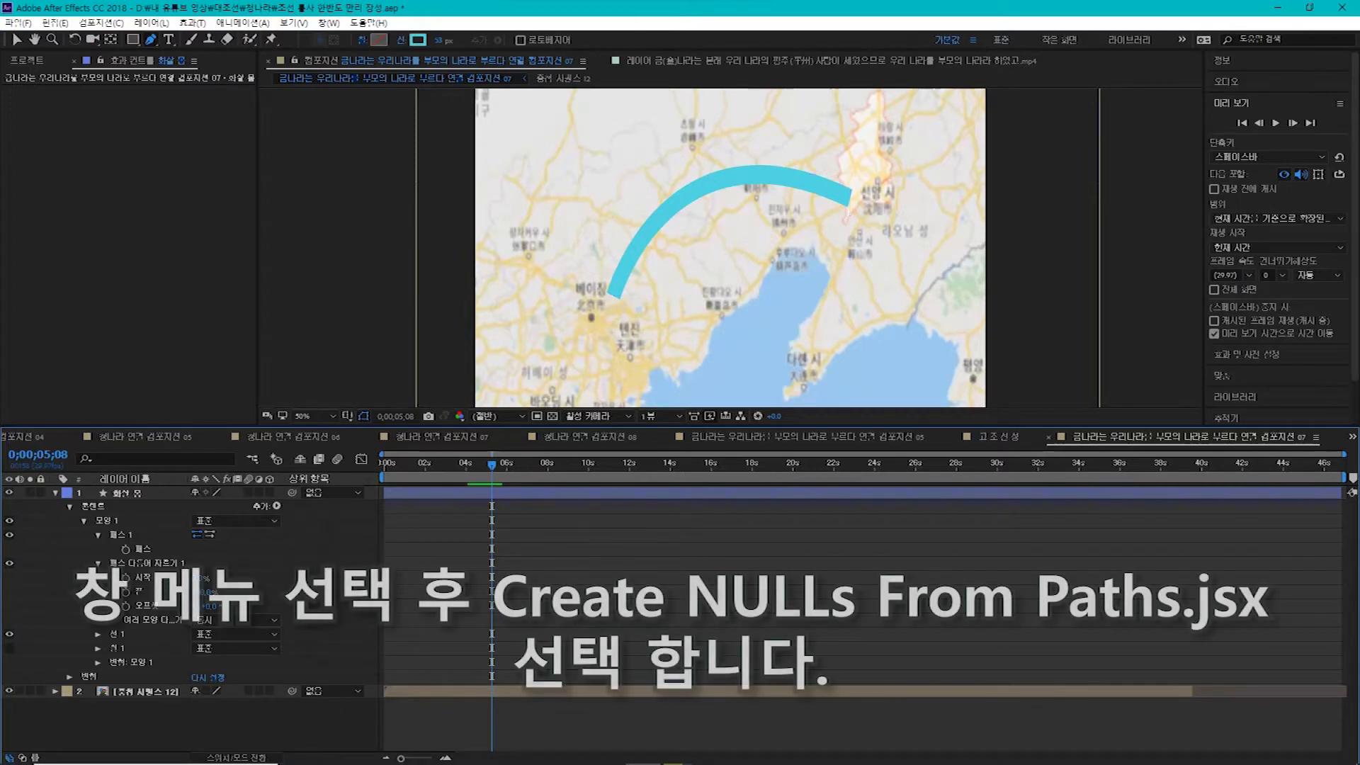
Open the Create Nulls From Paths.jsx script and move its window over the timeline
left_click(330, 23)
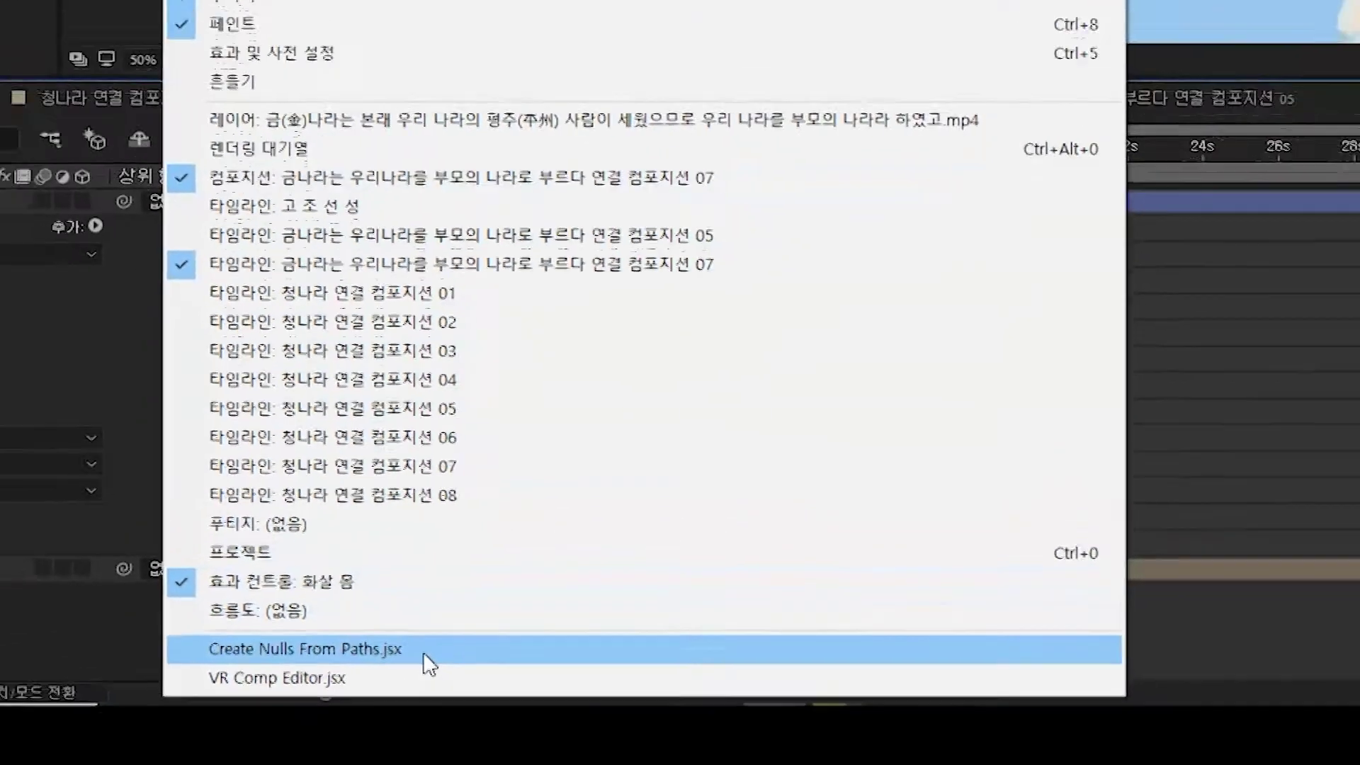
left_click(398, 583)
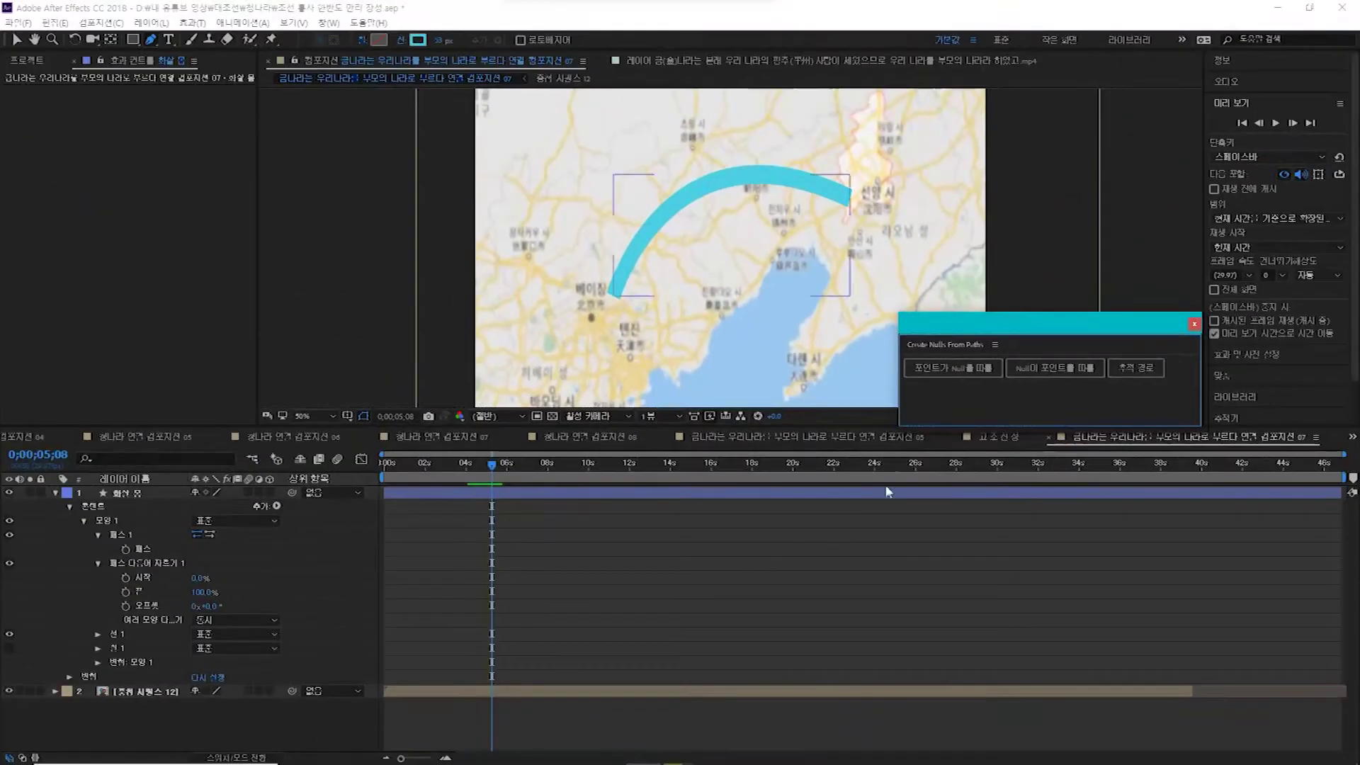
left_click_drag(965, 332, 500, 516)
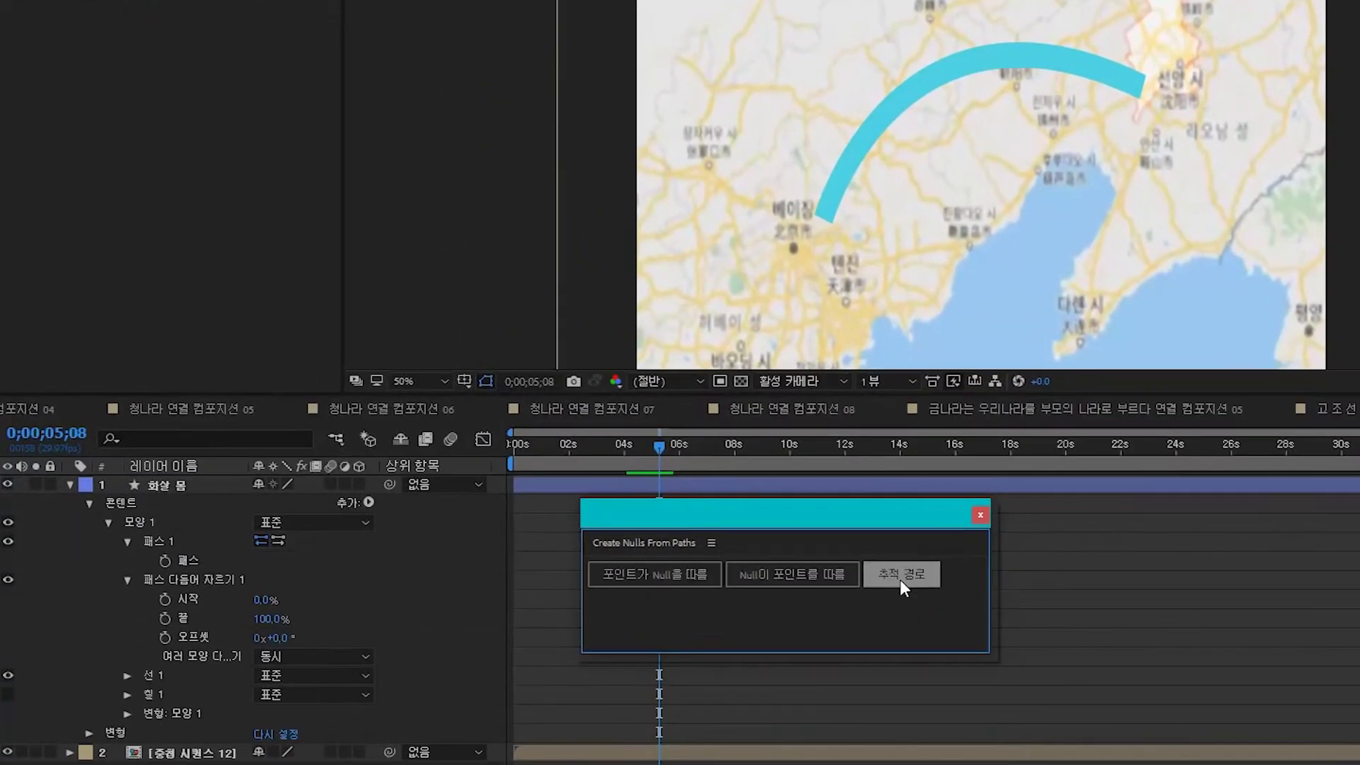
Generate a Trace Path (추적 경로) null from the Path property of 패스 1 in the 화살 몸 layer, then close the script window
left_click(900, 577)
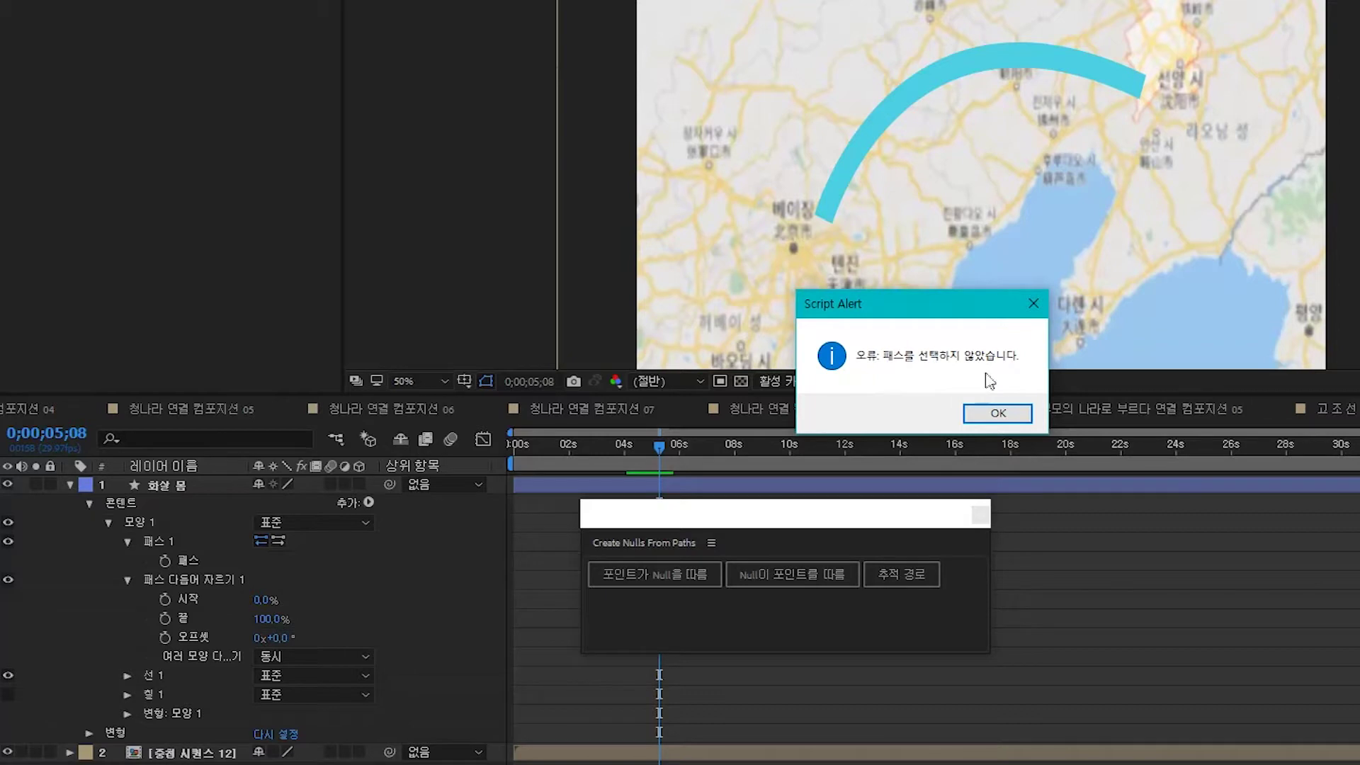
left_click(978, 418)
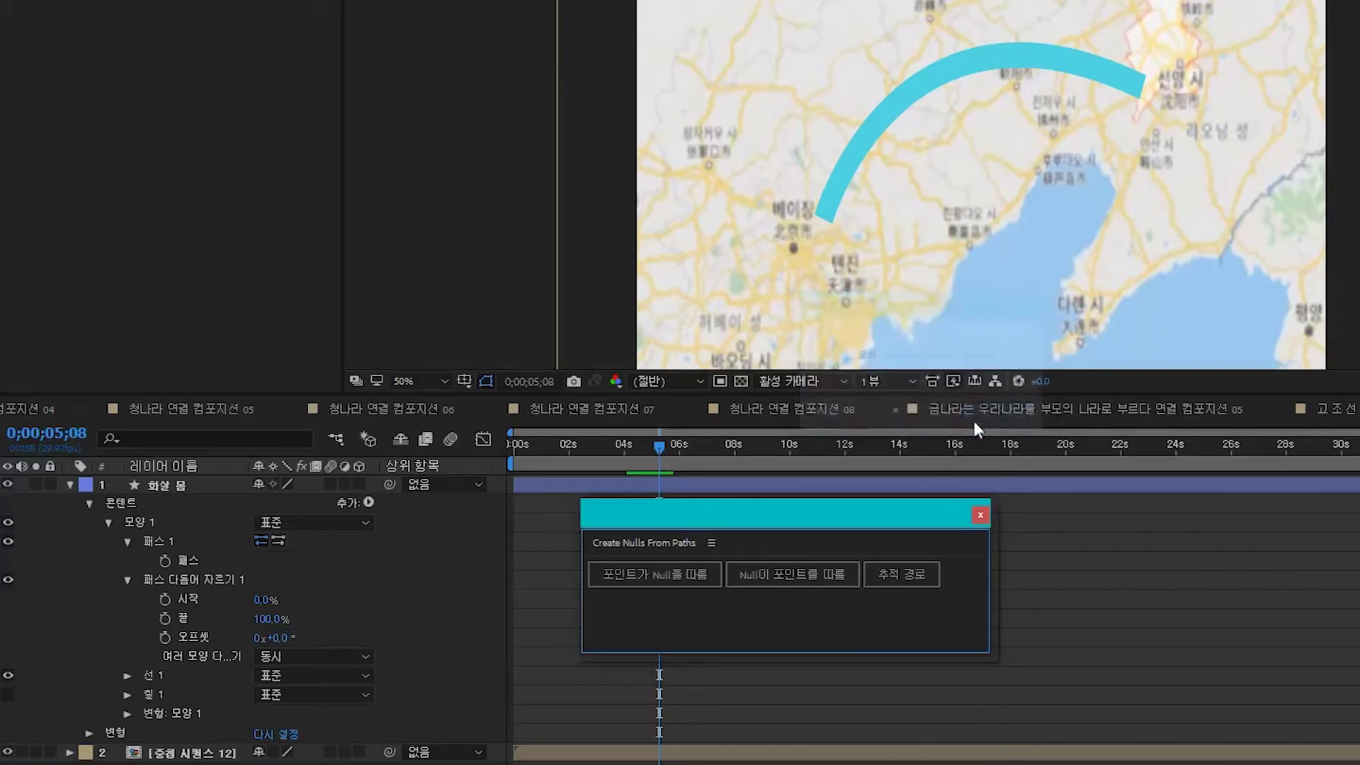
left_click(156, 543)
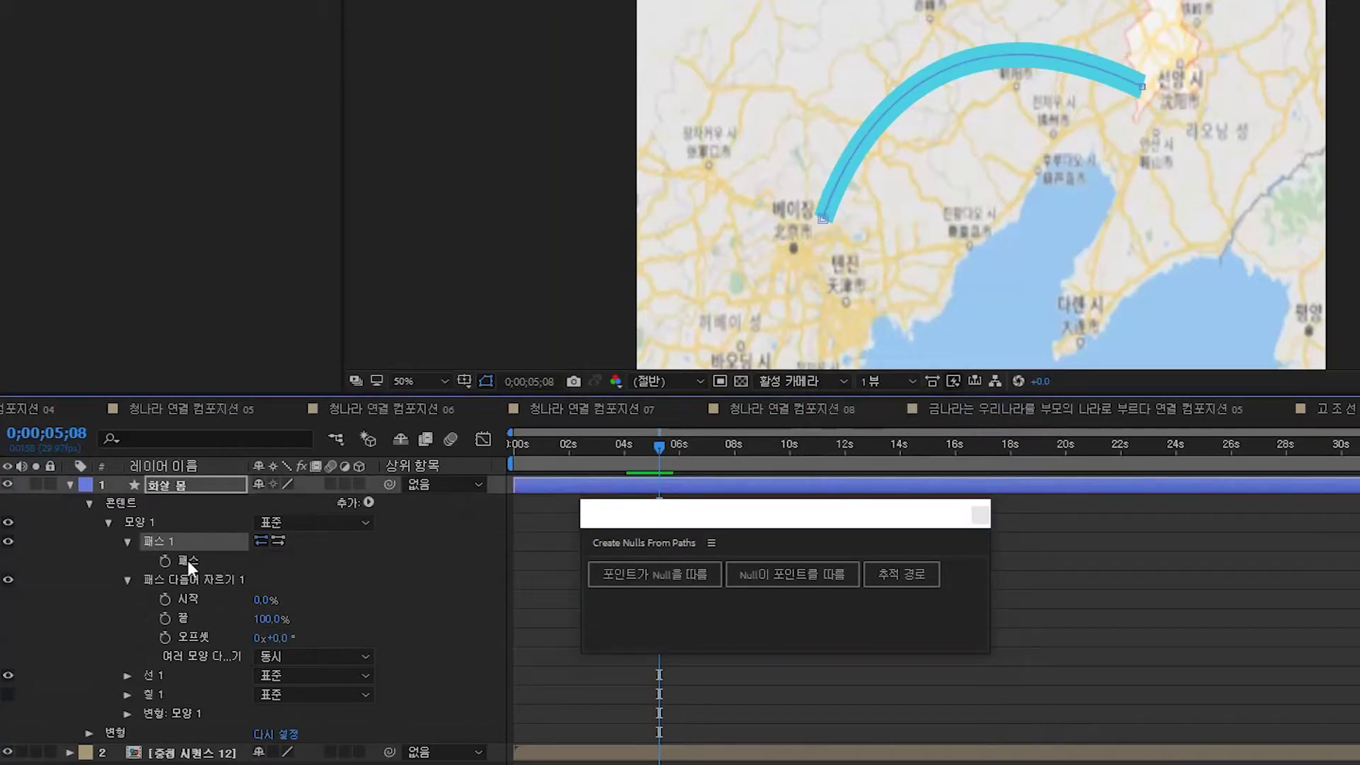
left_click(189, 559)
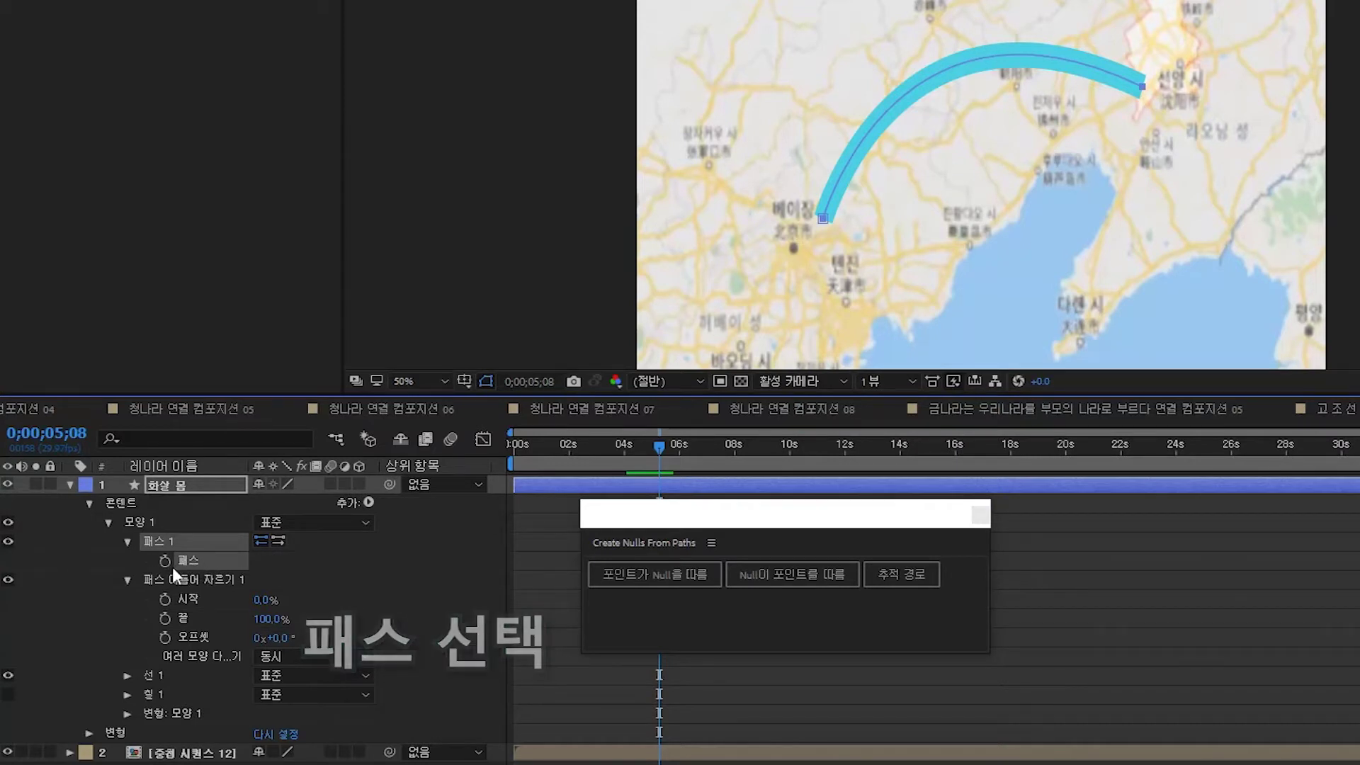
left_click(885, 579)
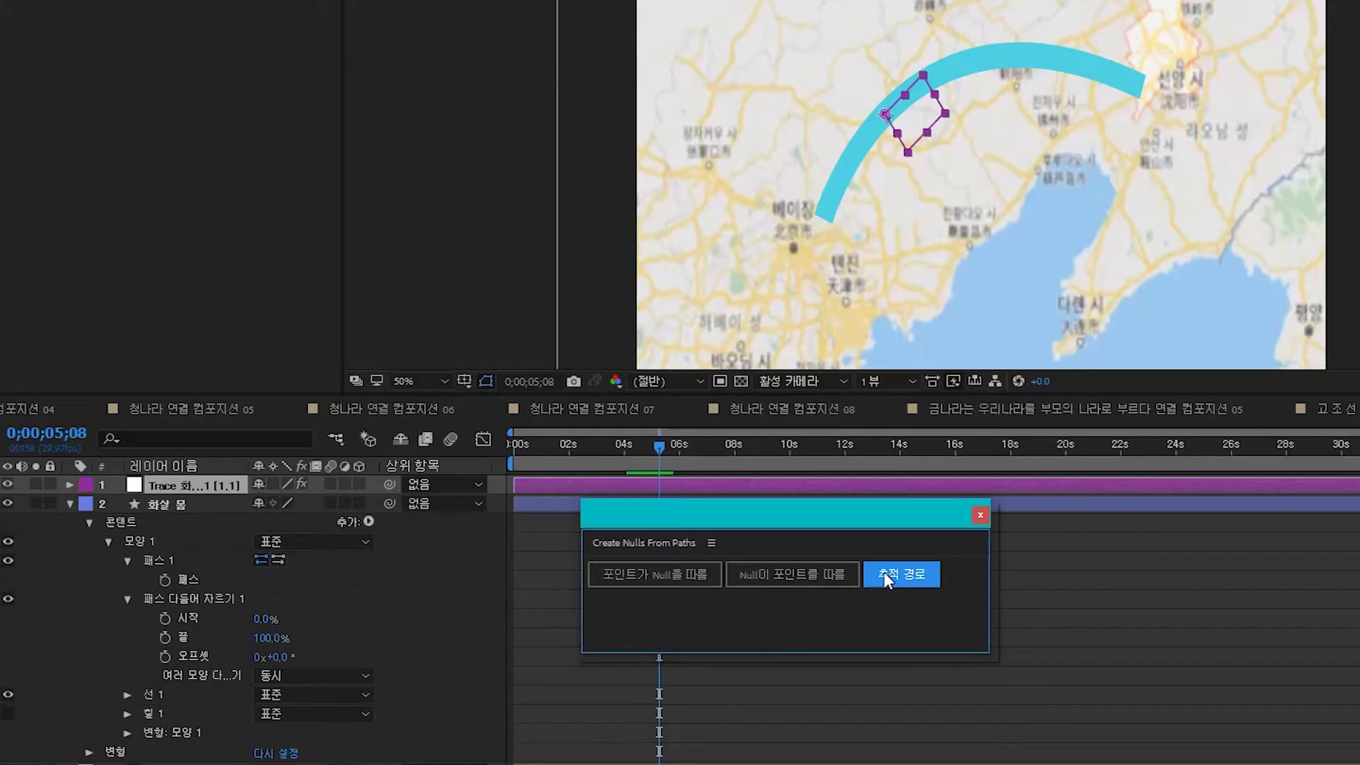
left_click(979, 516)
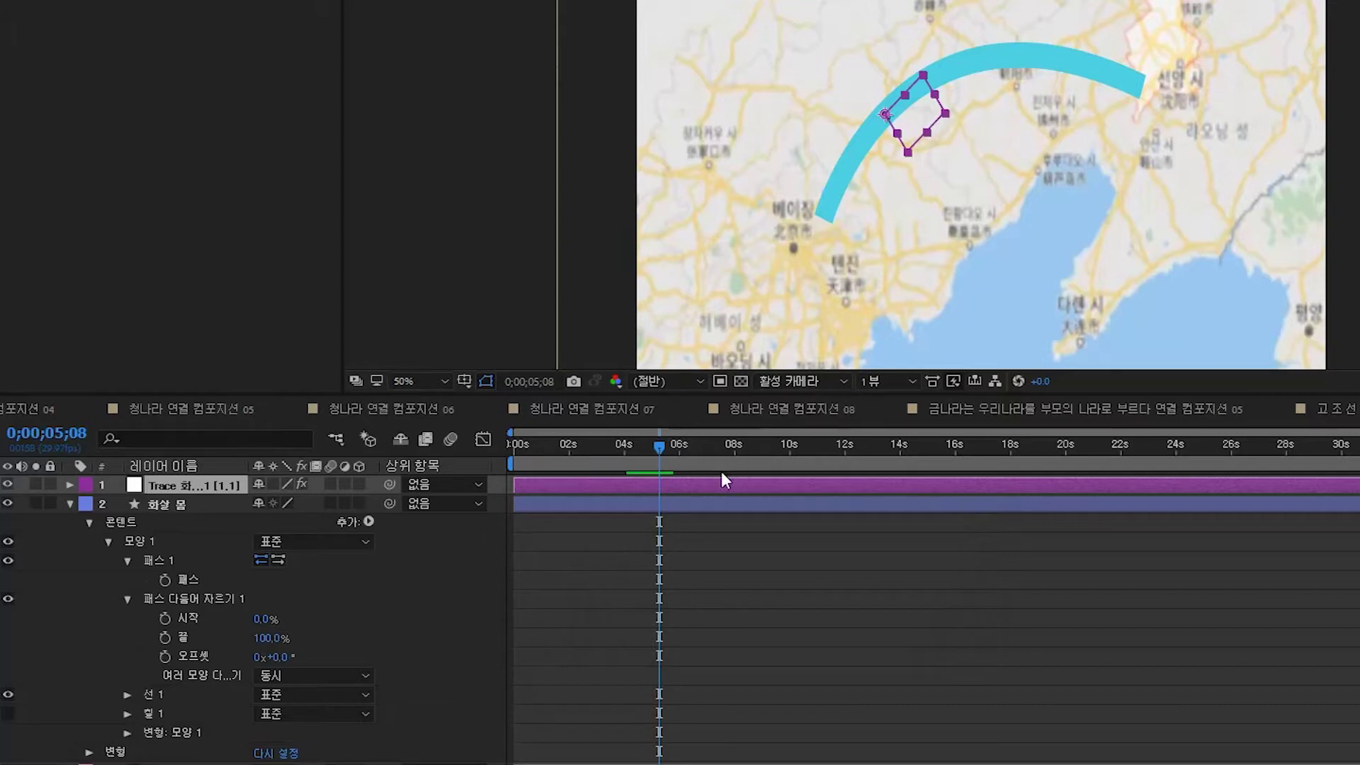
Scrub the timeline and check the Trim Paths End (끝) value to see how the trace null moves along the arc
left_click_drag(660, 445, 628, 465)
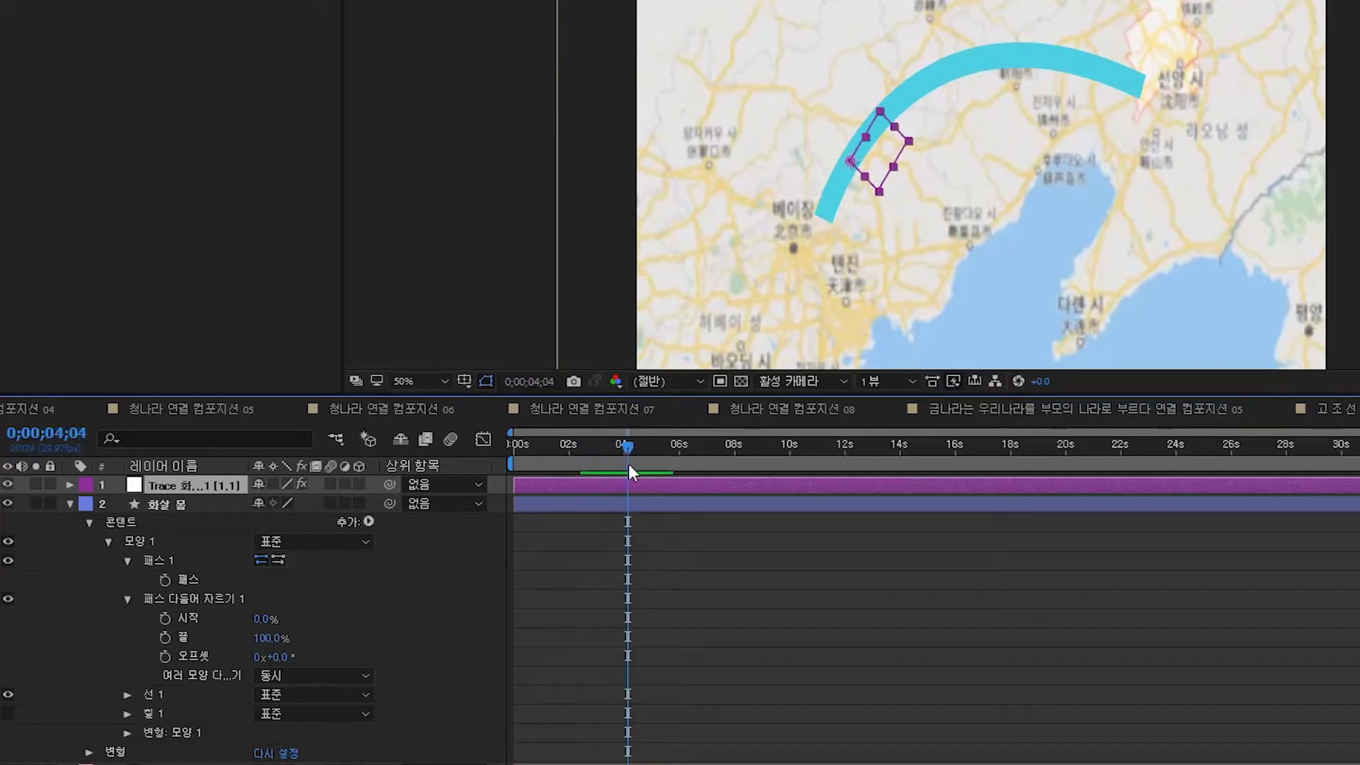
mouse_move(269, 638)
left_mouse_down()
mouse_move(200, 638)
mouse_move(269, 638)
left_mouse_up()
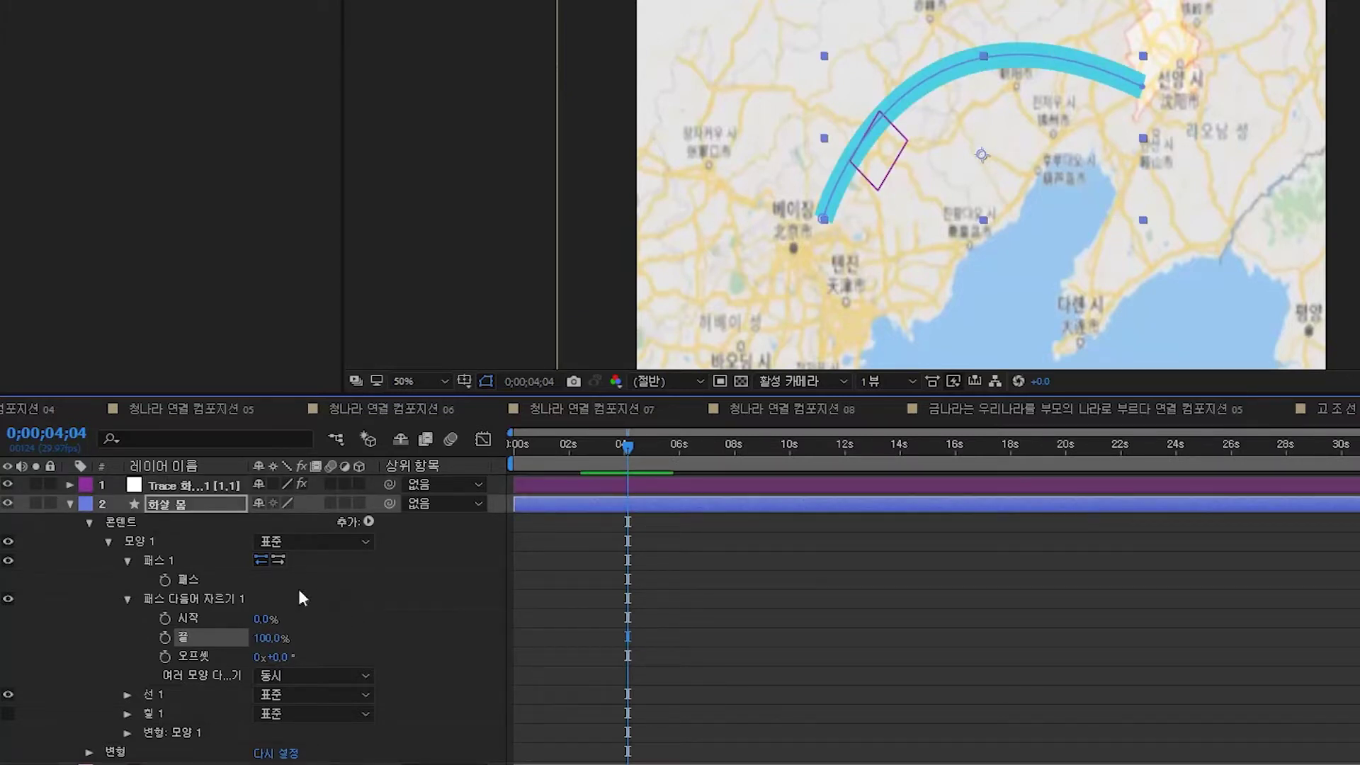
Link the Progress (진행률) expression of the trace null's 추적 경로 effect to the Trim Paths End (끝) property of 화살 몸
left_click(185, 486)
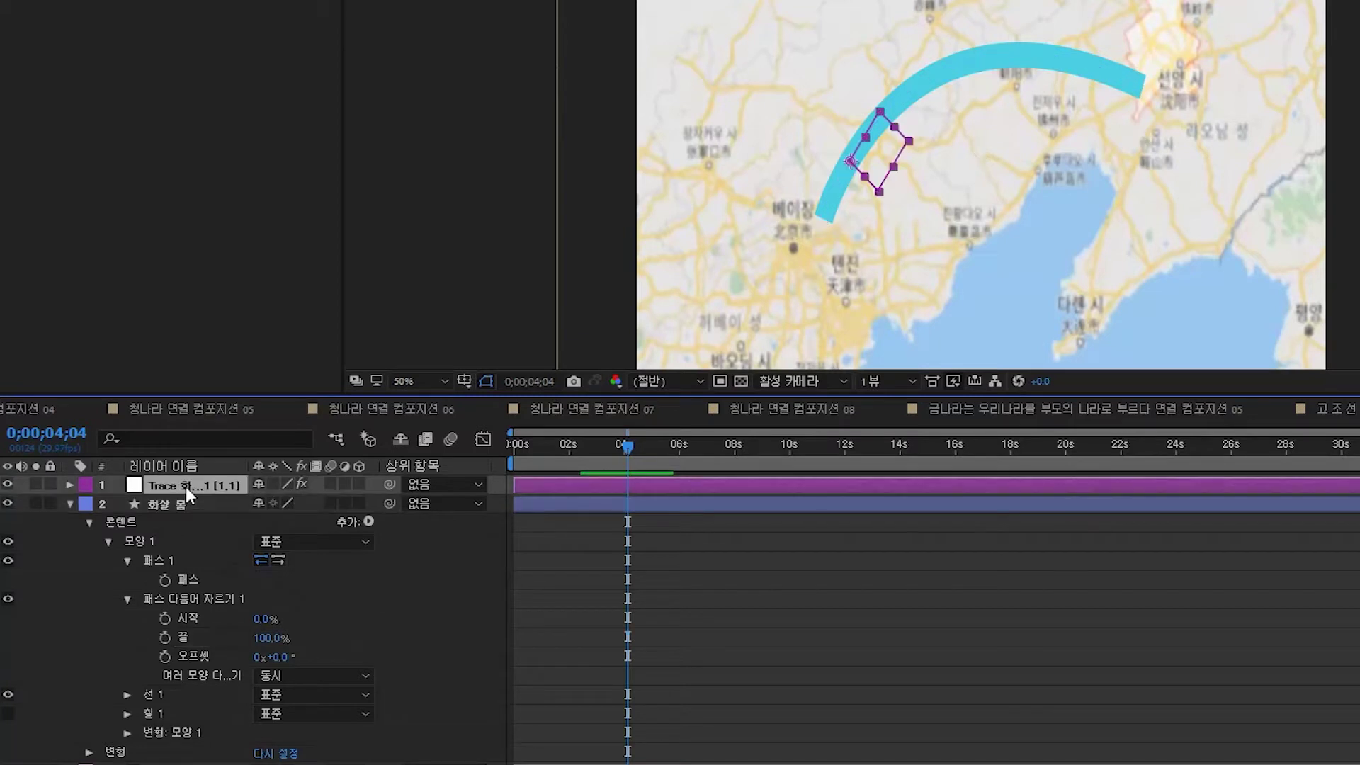
left_click(69, 484)
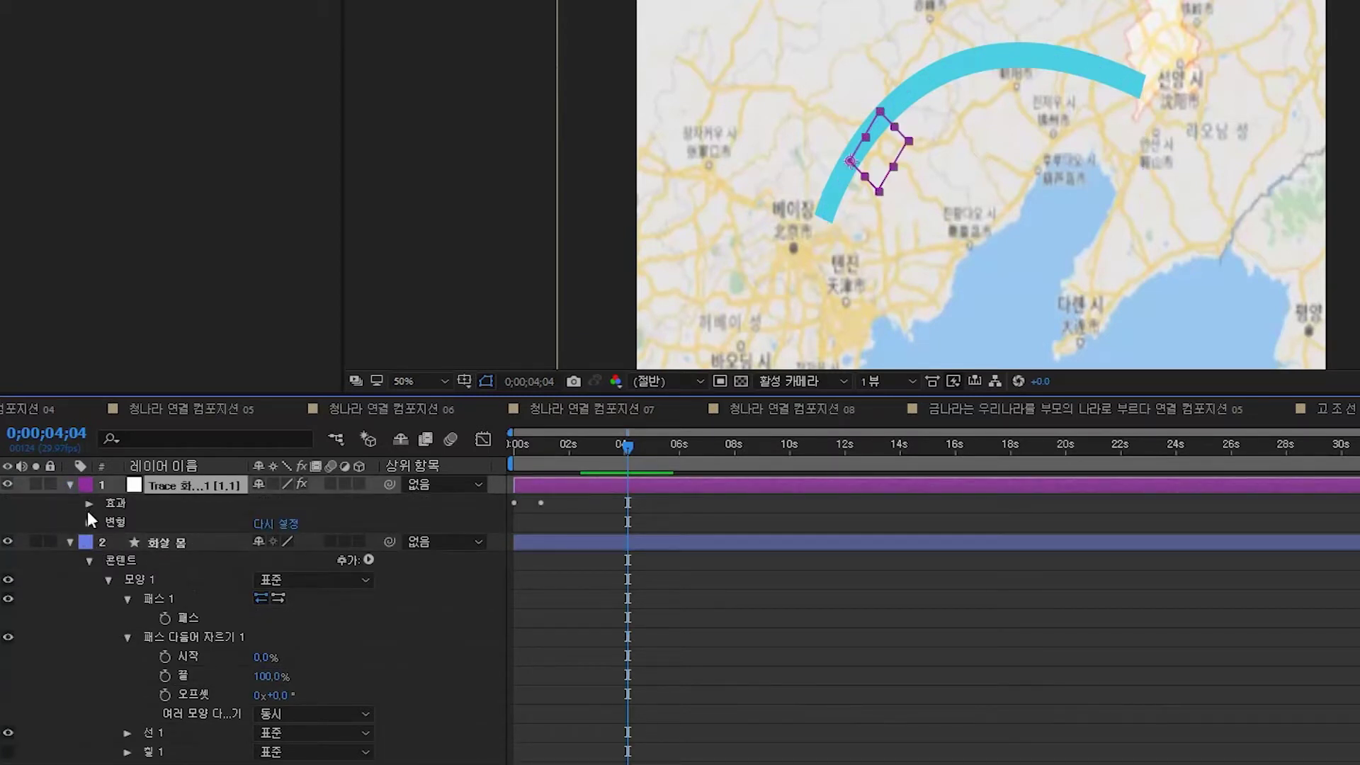
left_click(91, 507)
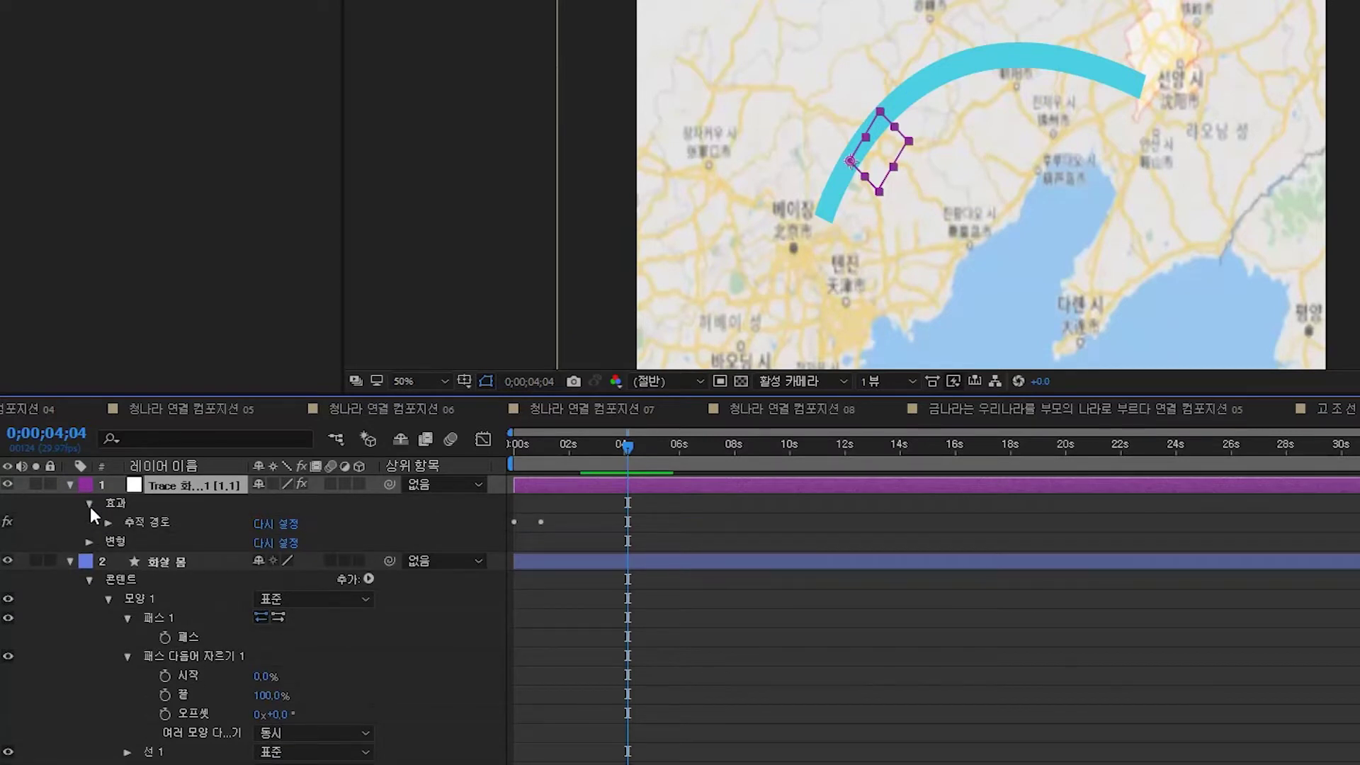
left_click(108, 523)
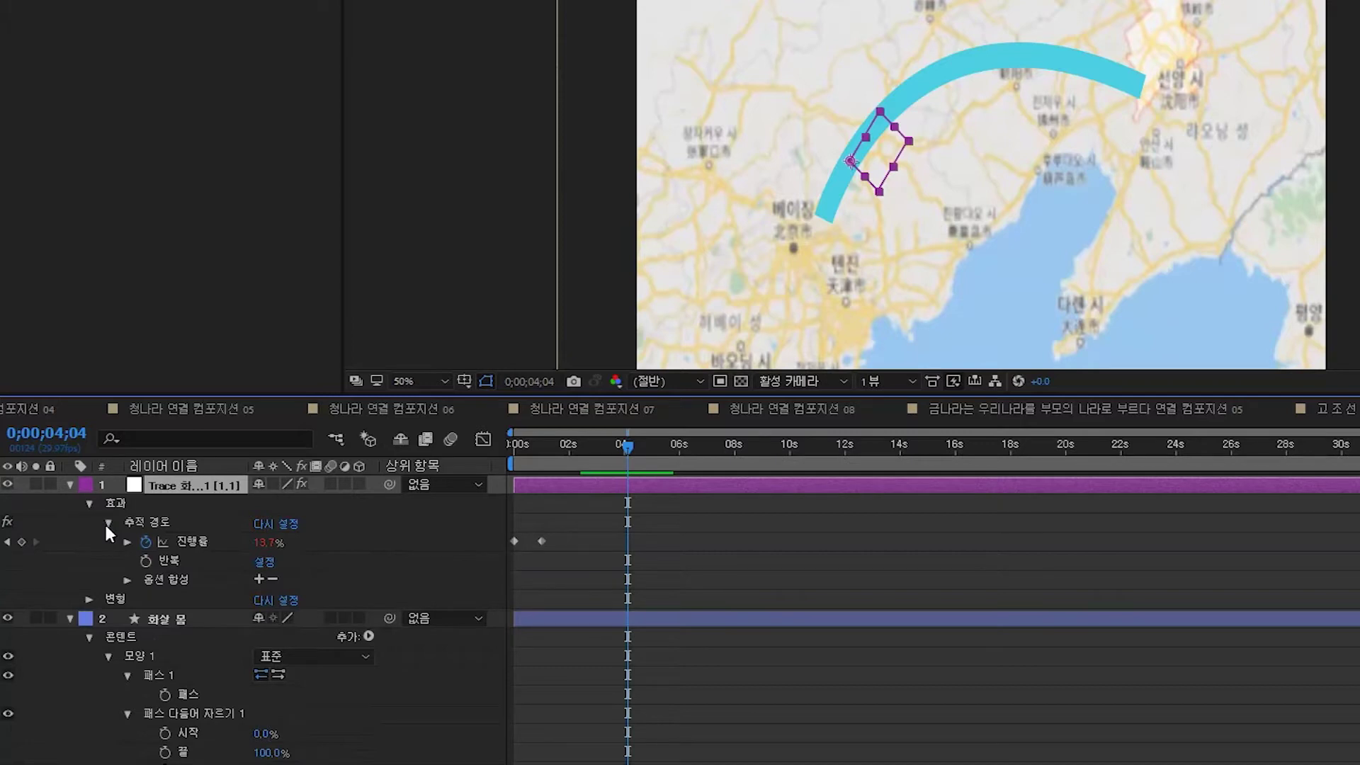
left_click(126, 542)
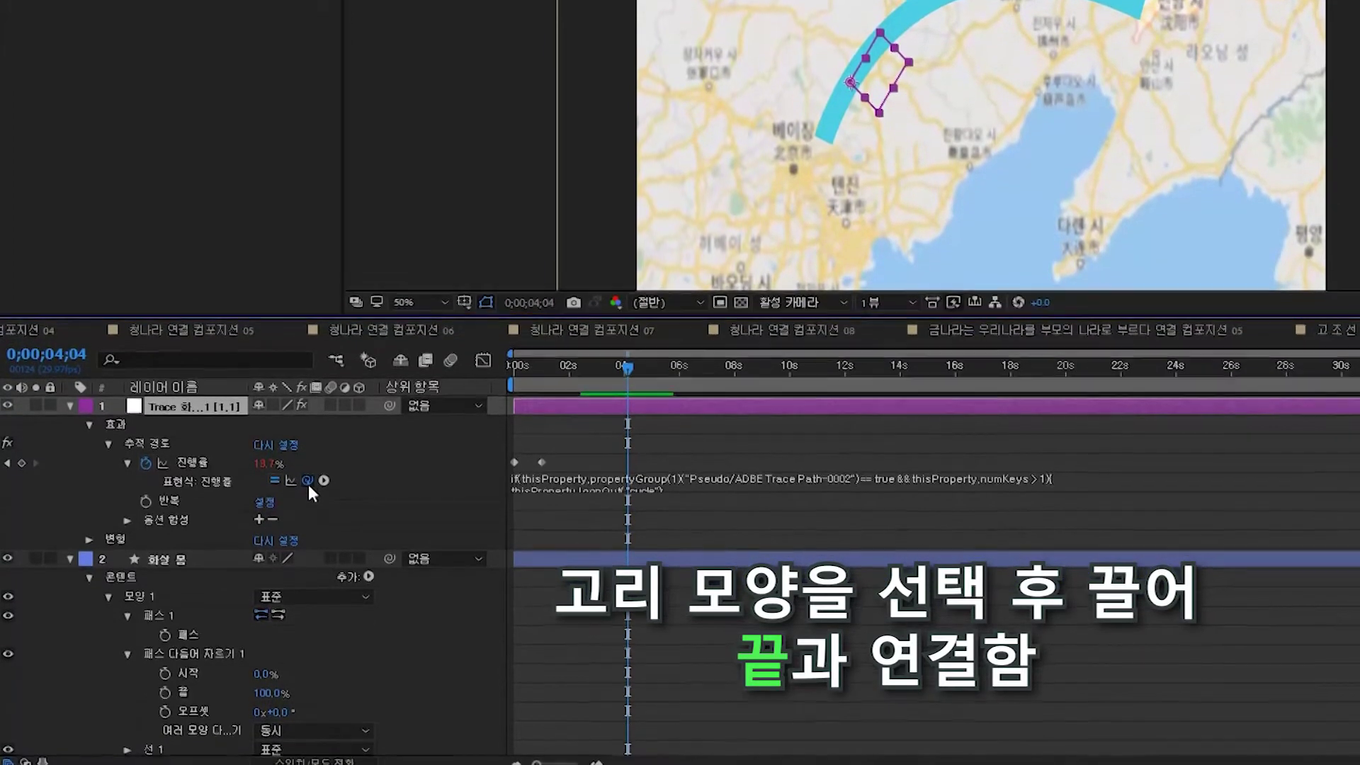
left_click_drag(308, 486, 198, 686)
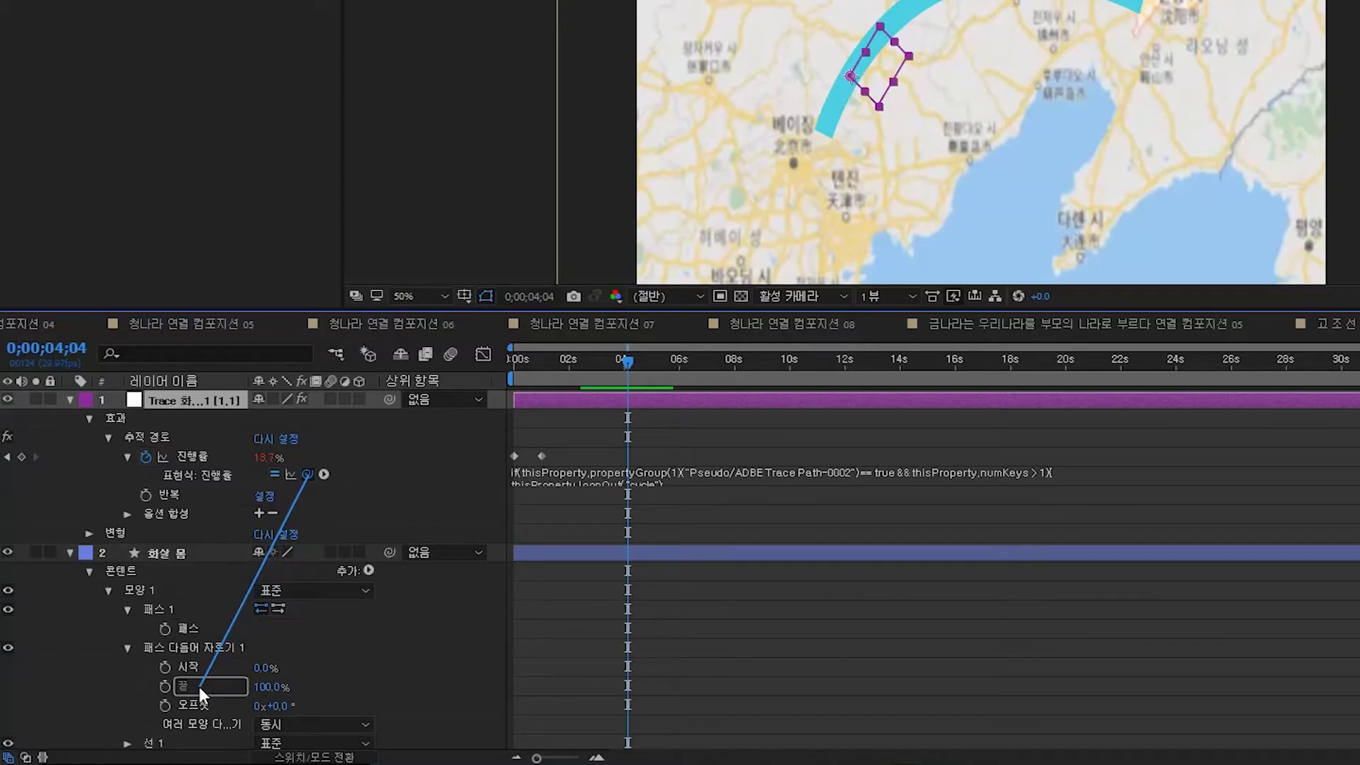
left_click_drag(198, 686, 198, 686)
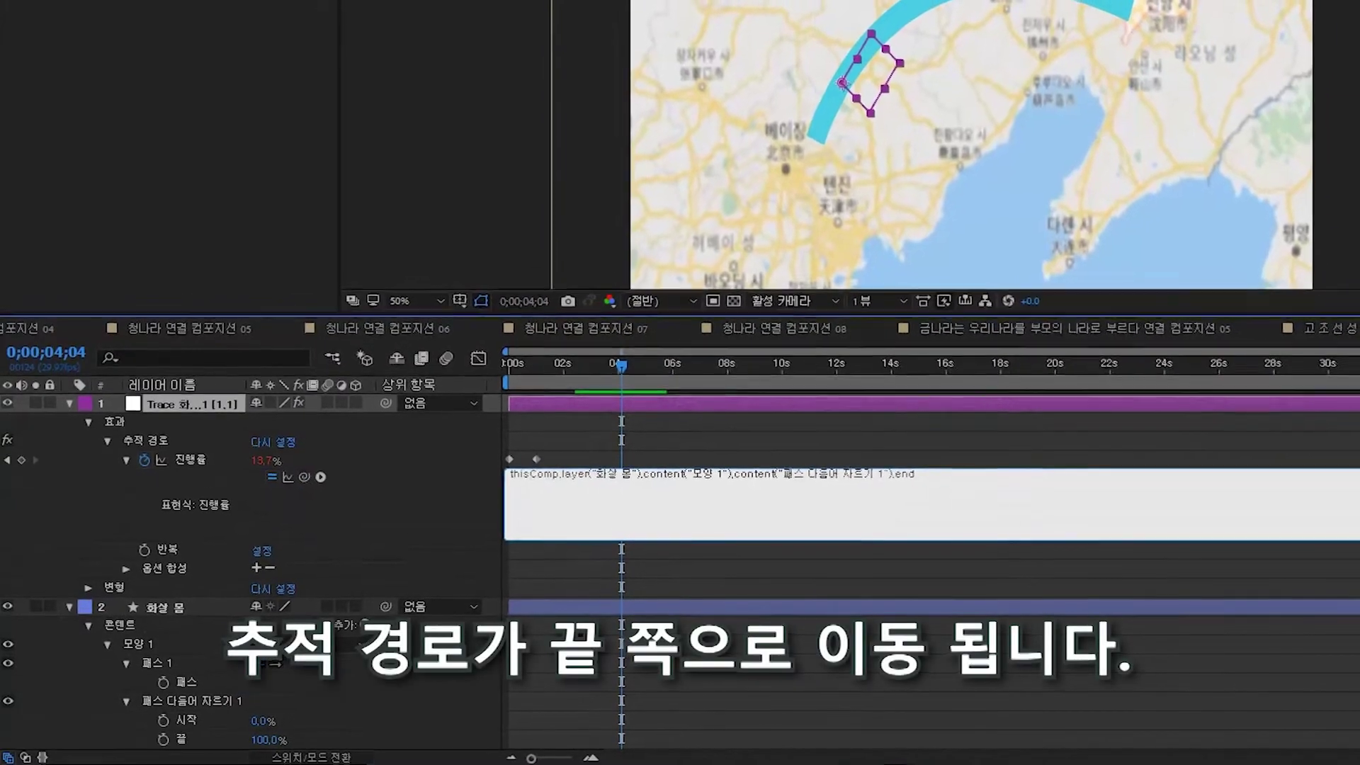
Scrub the timeline to 0;00;05;28 and vary the Trim Paths End value, ending at 100%, to check that the null follows the arc's tip
mouse_move(607, 368)
left_mouse_down()
mouse_move(657, 375)
mouse_move(521, 398)
mouse_move(575, 397)
mouse_move(589, 376)
mouse_move(576, 382)
mouse_move(599, 386)
left_mouse_up()
left_click(639, 400)
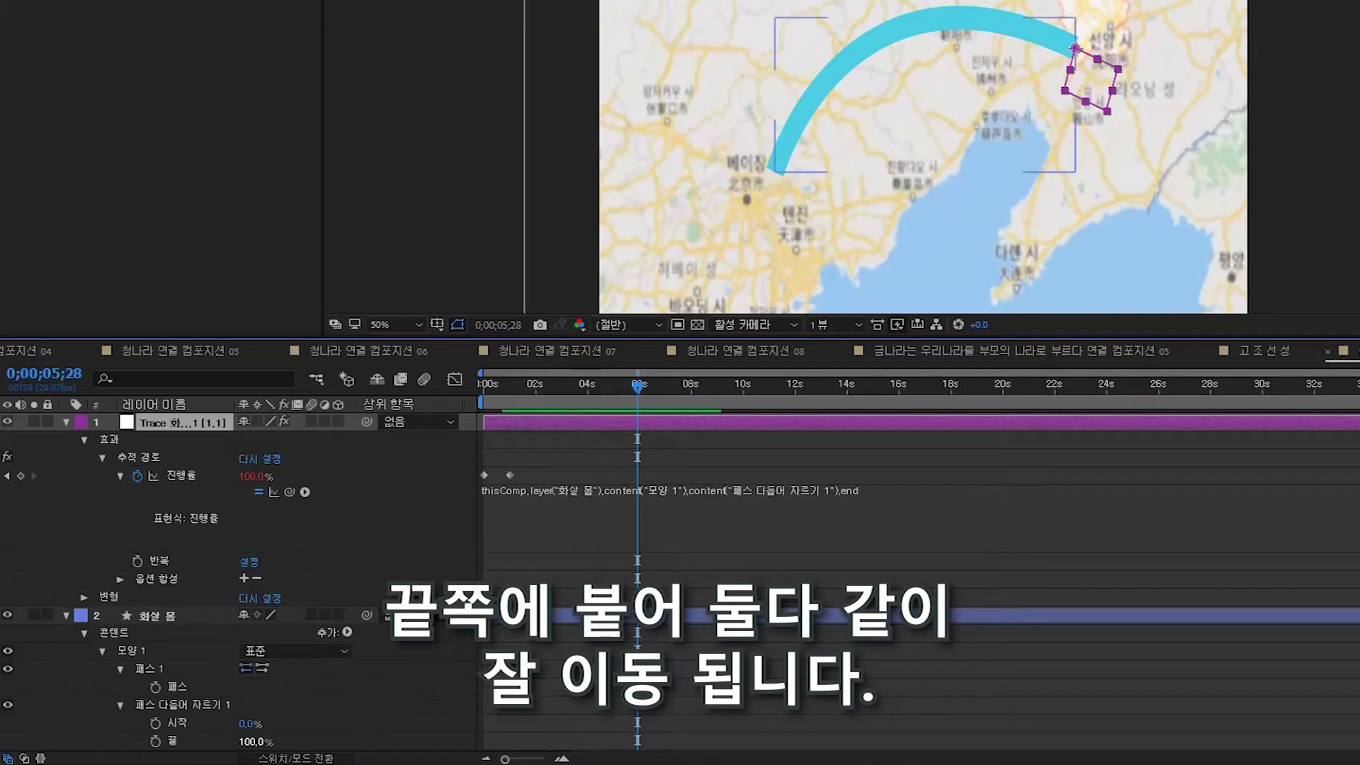
mouse_move(251, 742)
left_mouse_down()
mouse_move(212, 742)
mouse_move(258, 741)
left_mouse_up()
left_click(406, 616)
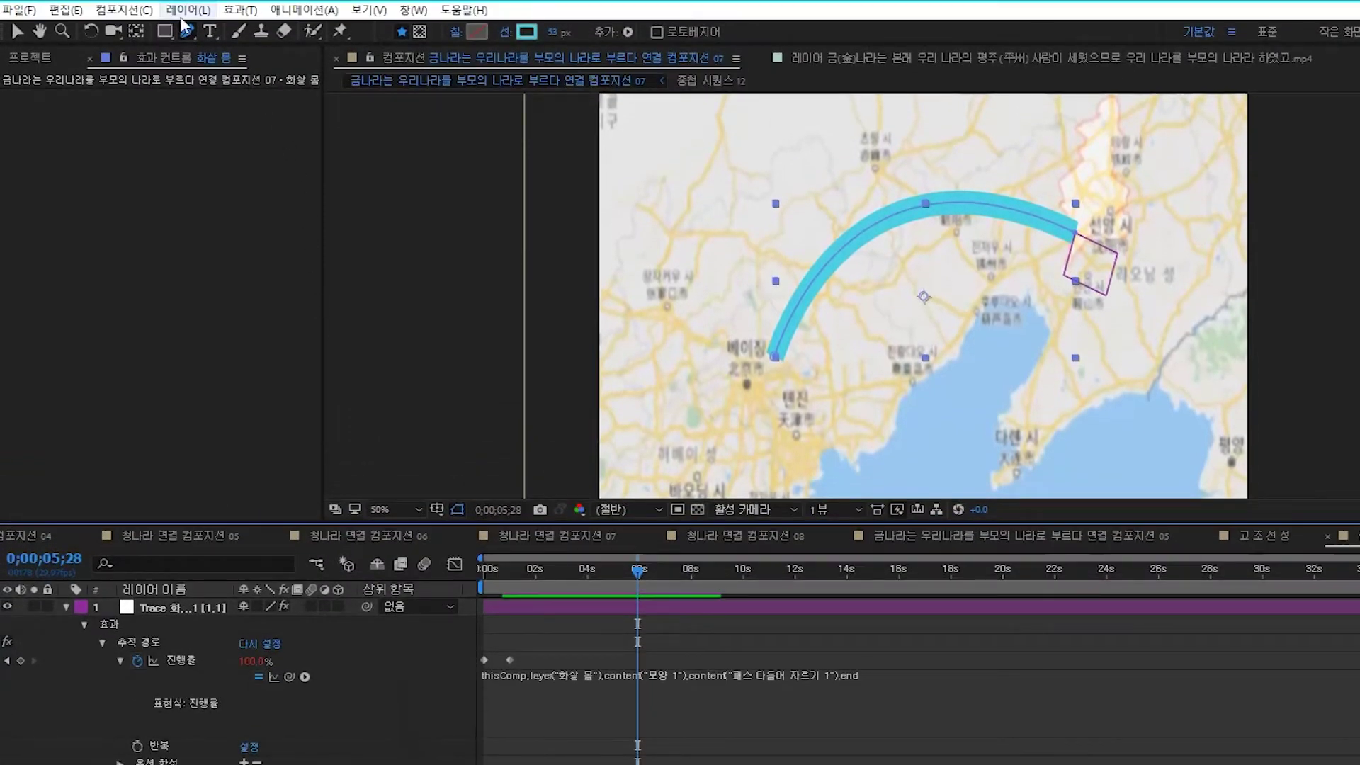
Create a new shape layer and rename it 화살 촉
left_click(182, 12)
mouse_move(236, 41)
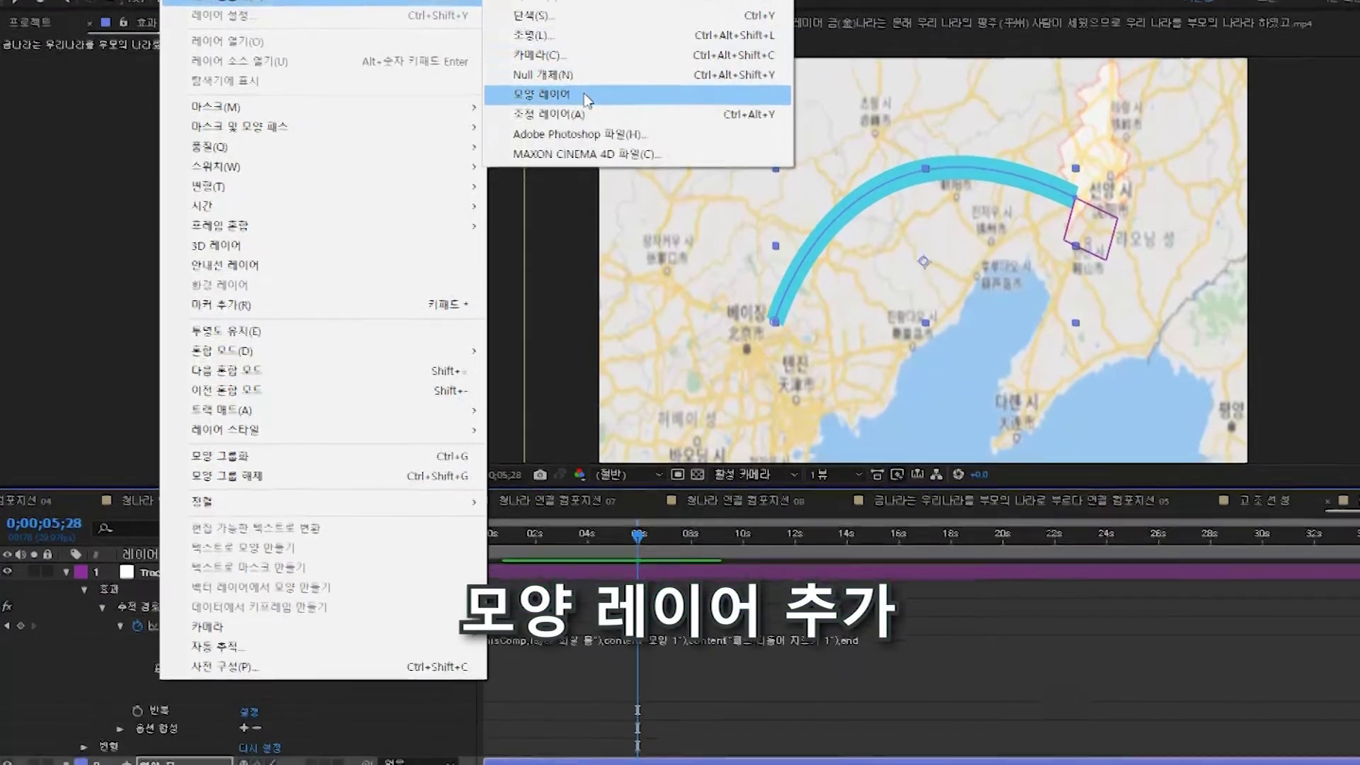
left_click(585, 96)
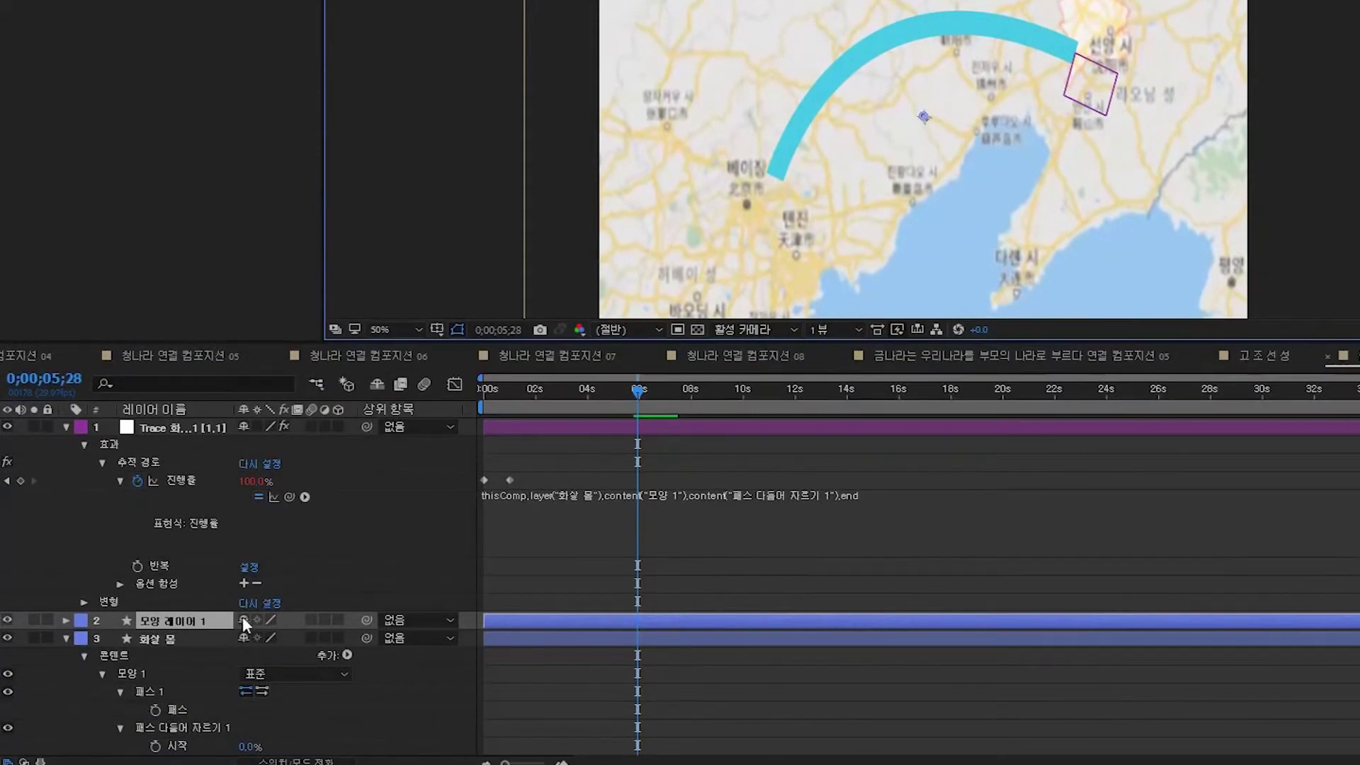
right_click(188, 629)
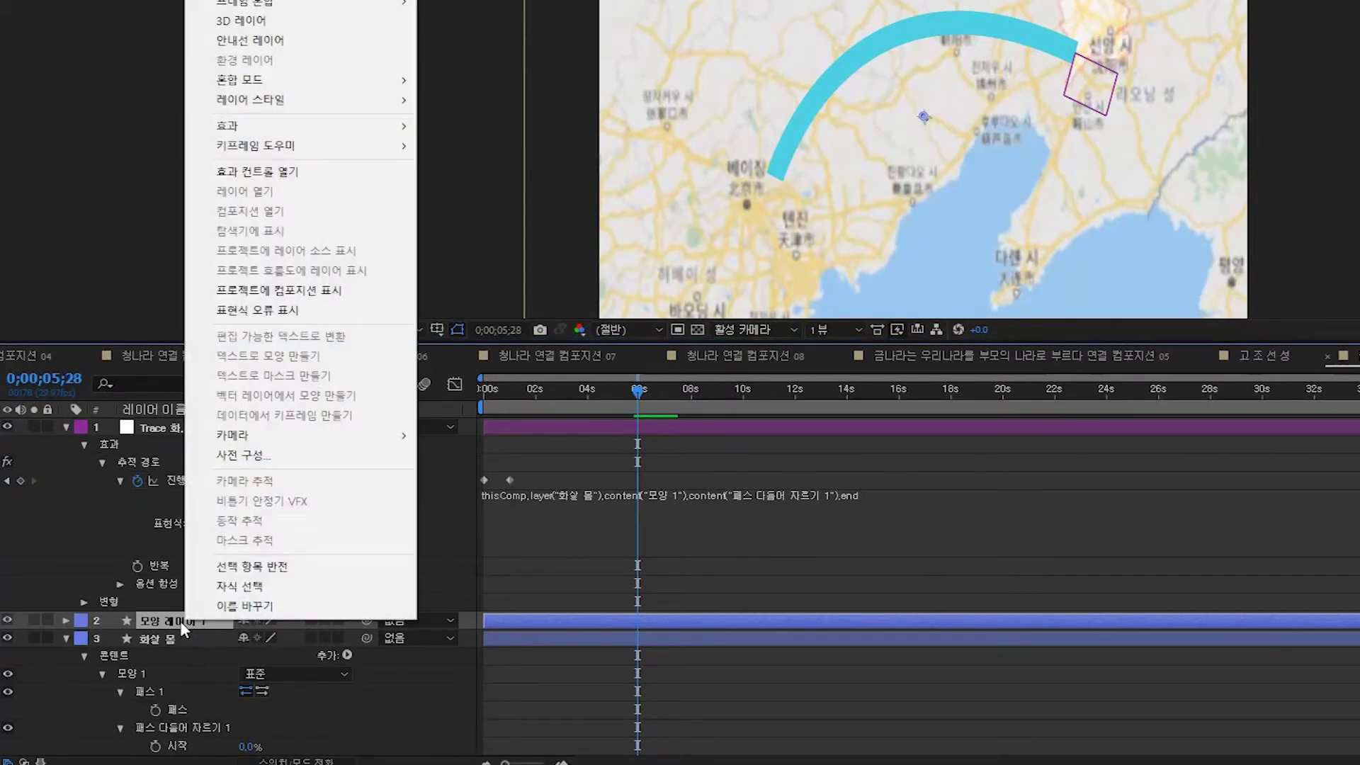
left_click(284, 608)
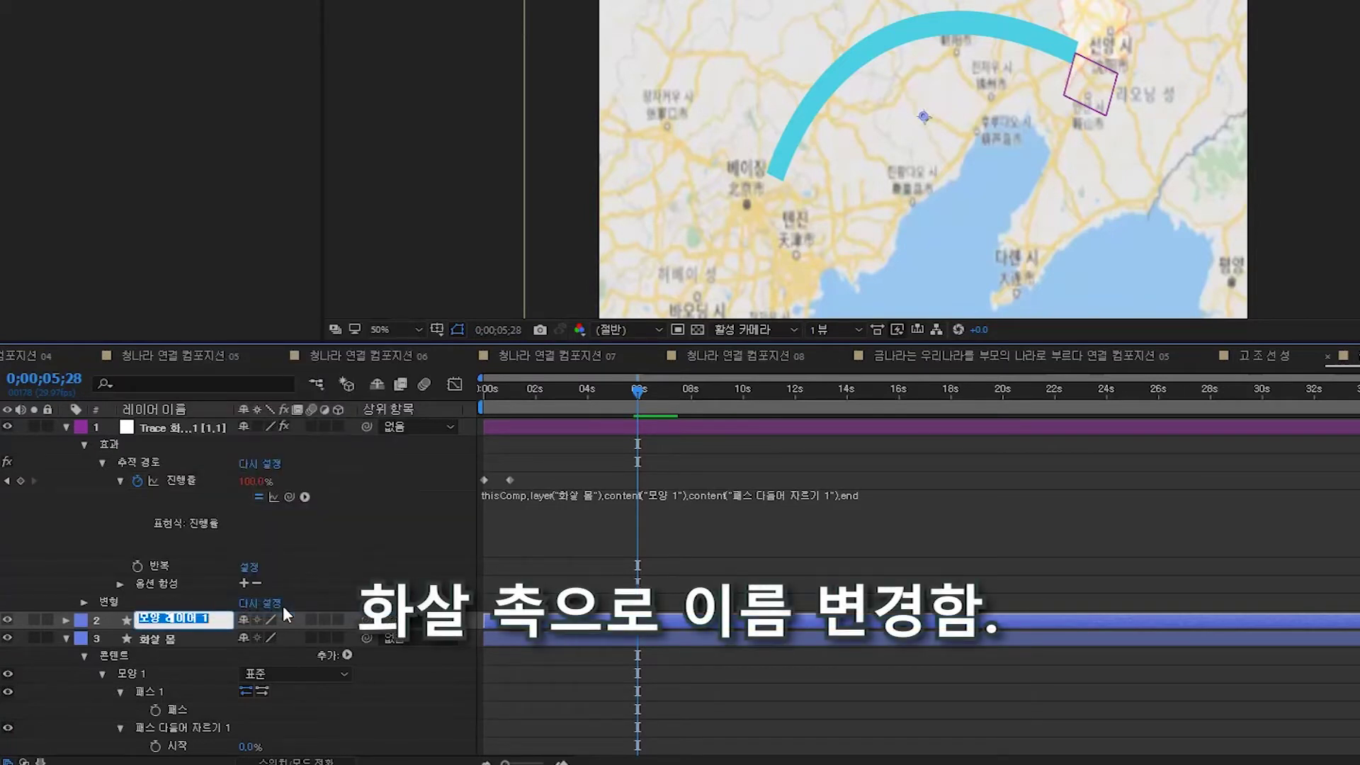
type("화살")
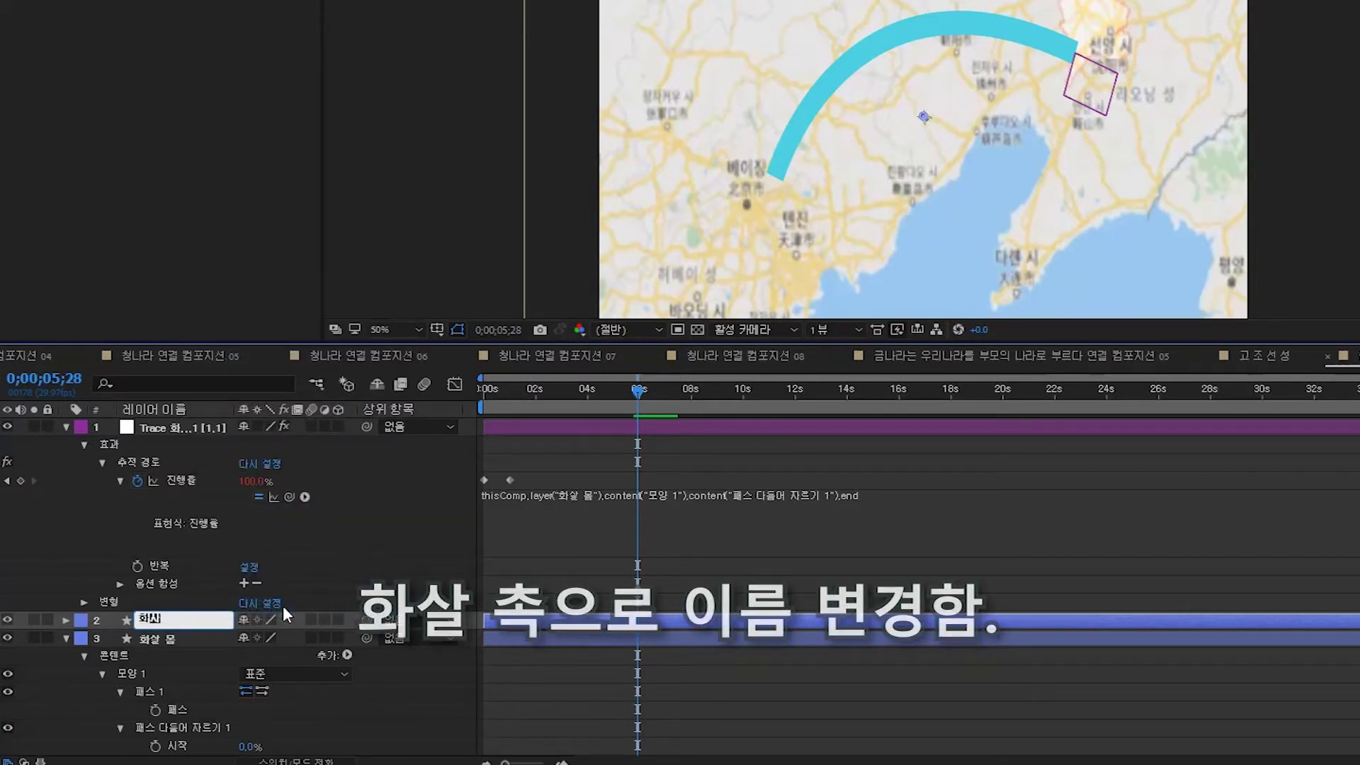
type(" 축")
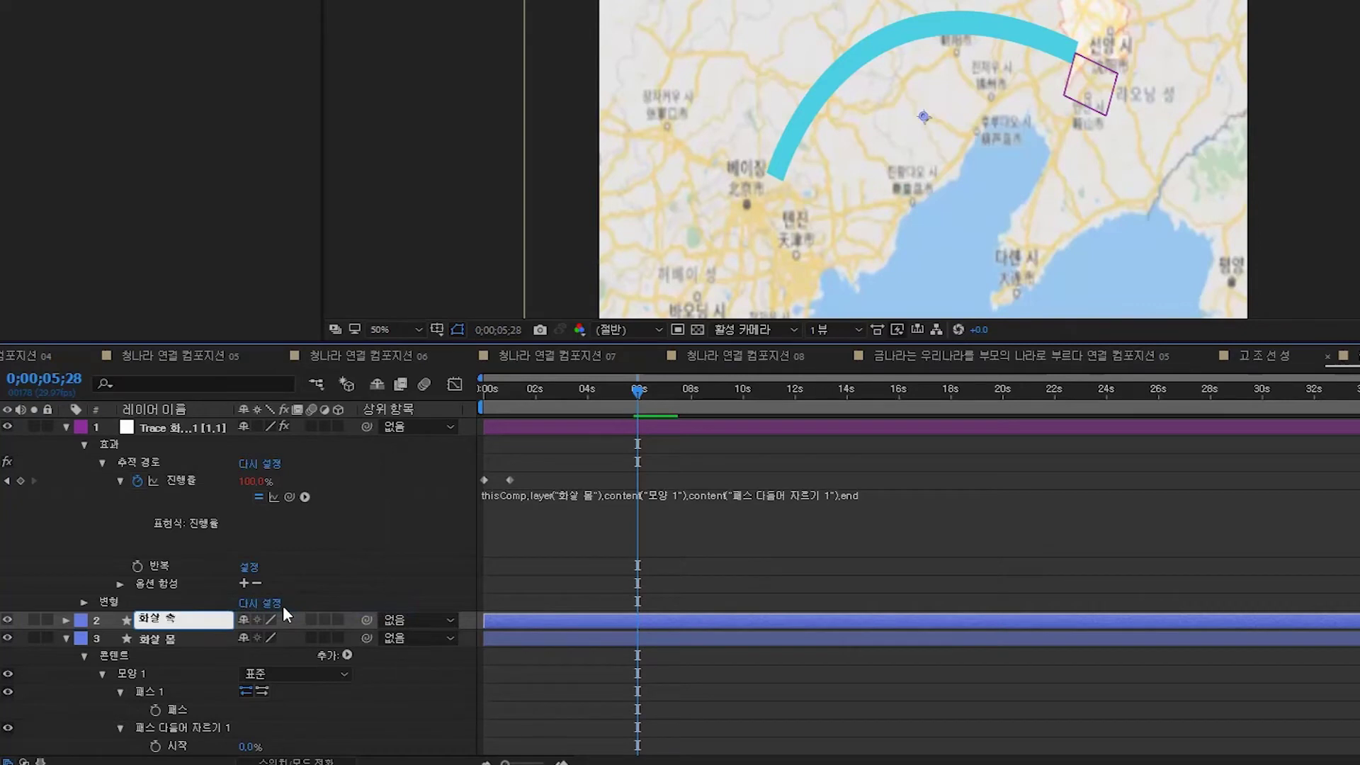
key("Return")
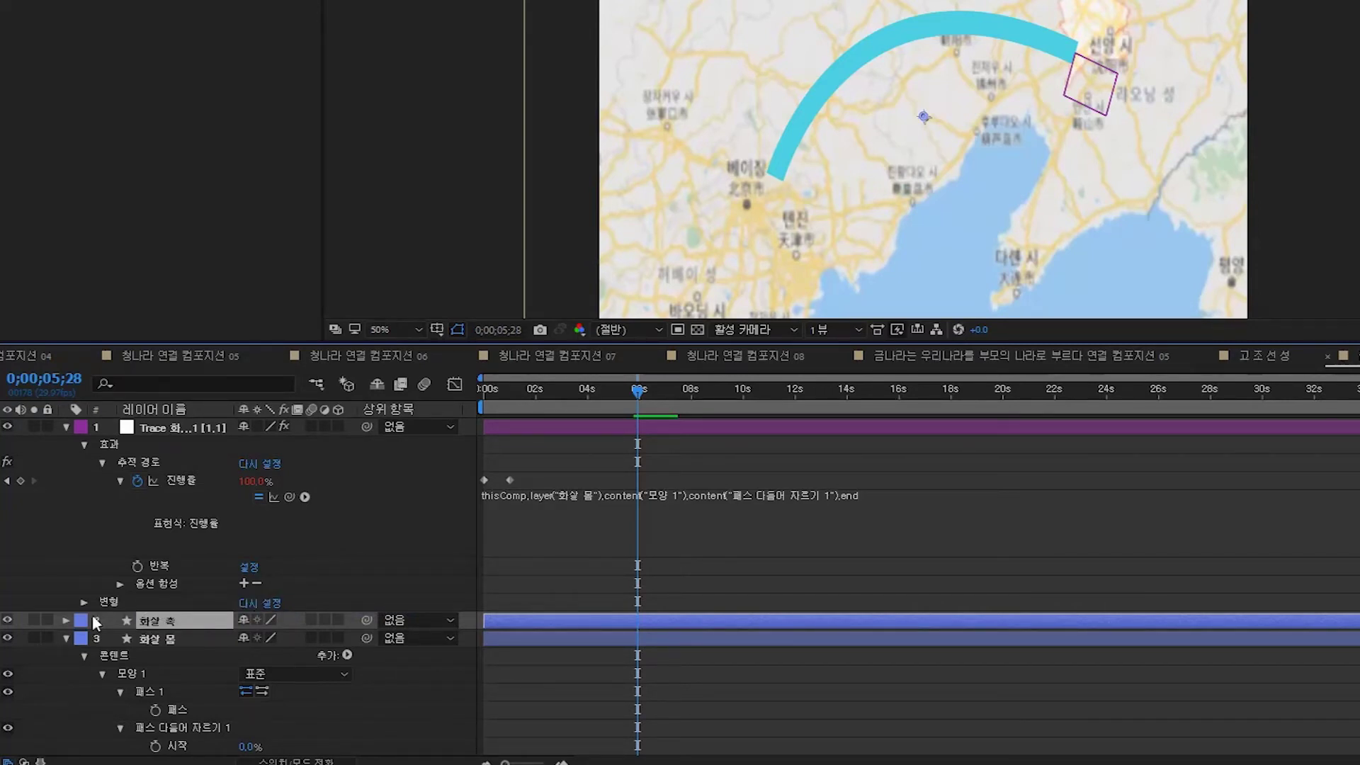
Add a Polystar path (다각형 별) and a Fill (칠) to the contents of the 화살 촉 layer
left_click(66, 620)
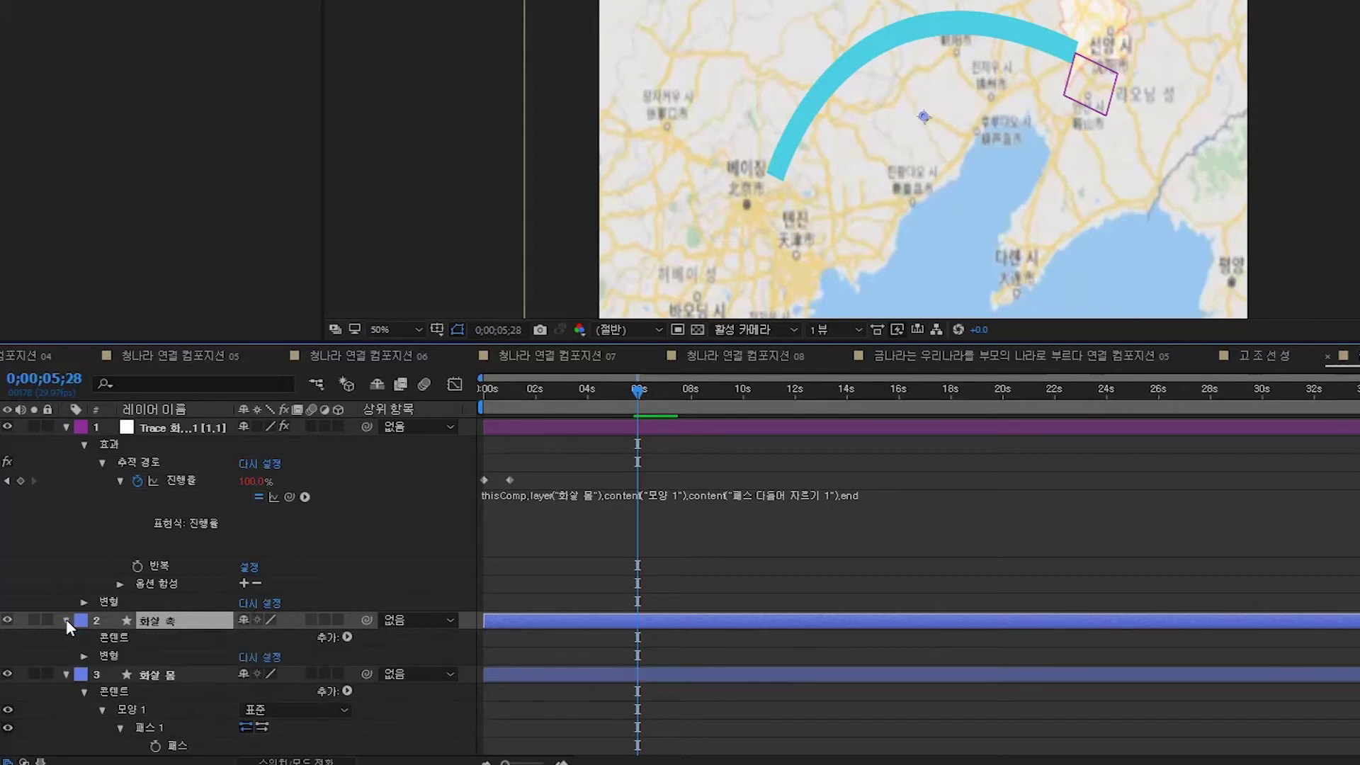
left_click(346, 637)
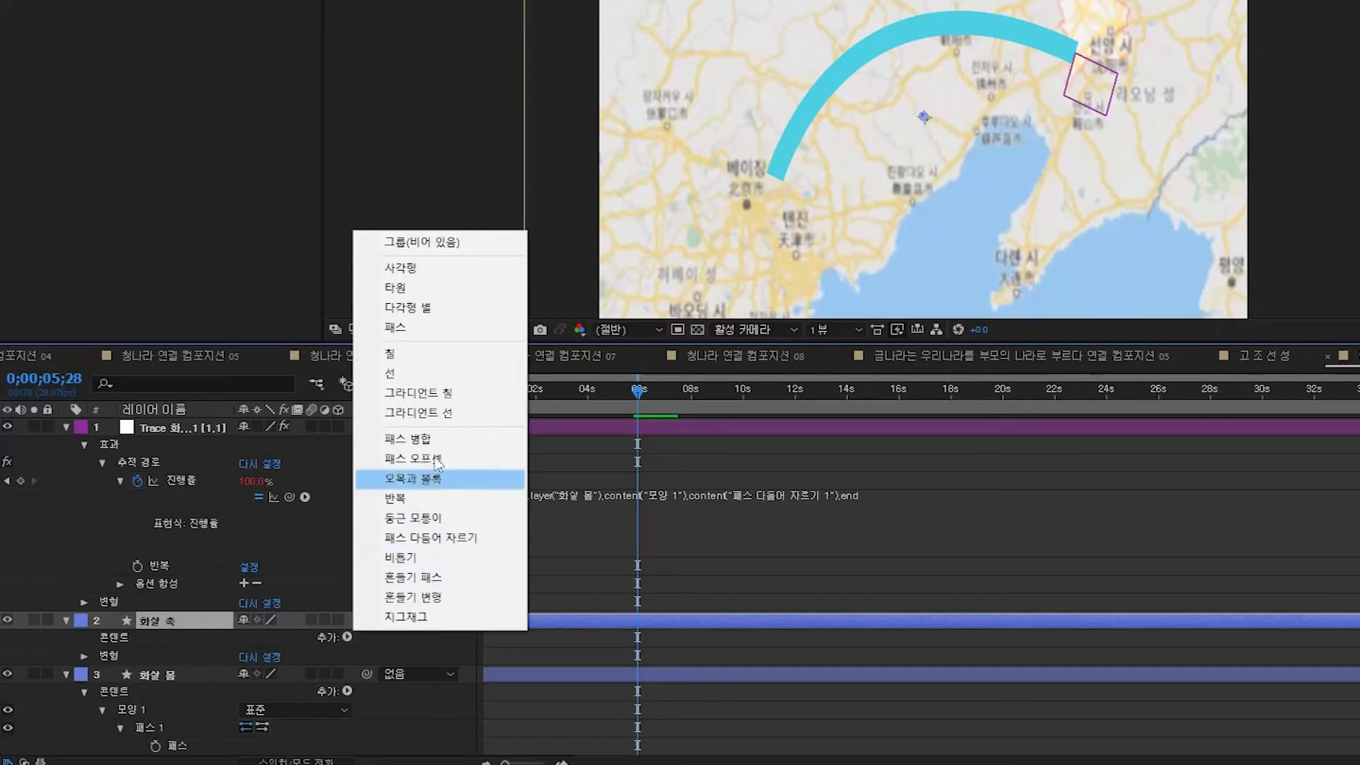
left_click(440, 308)
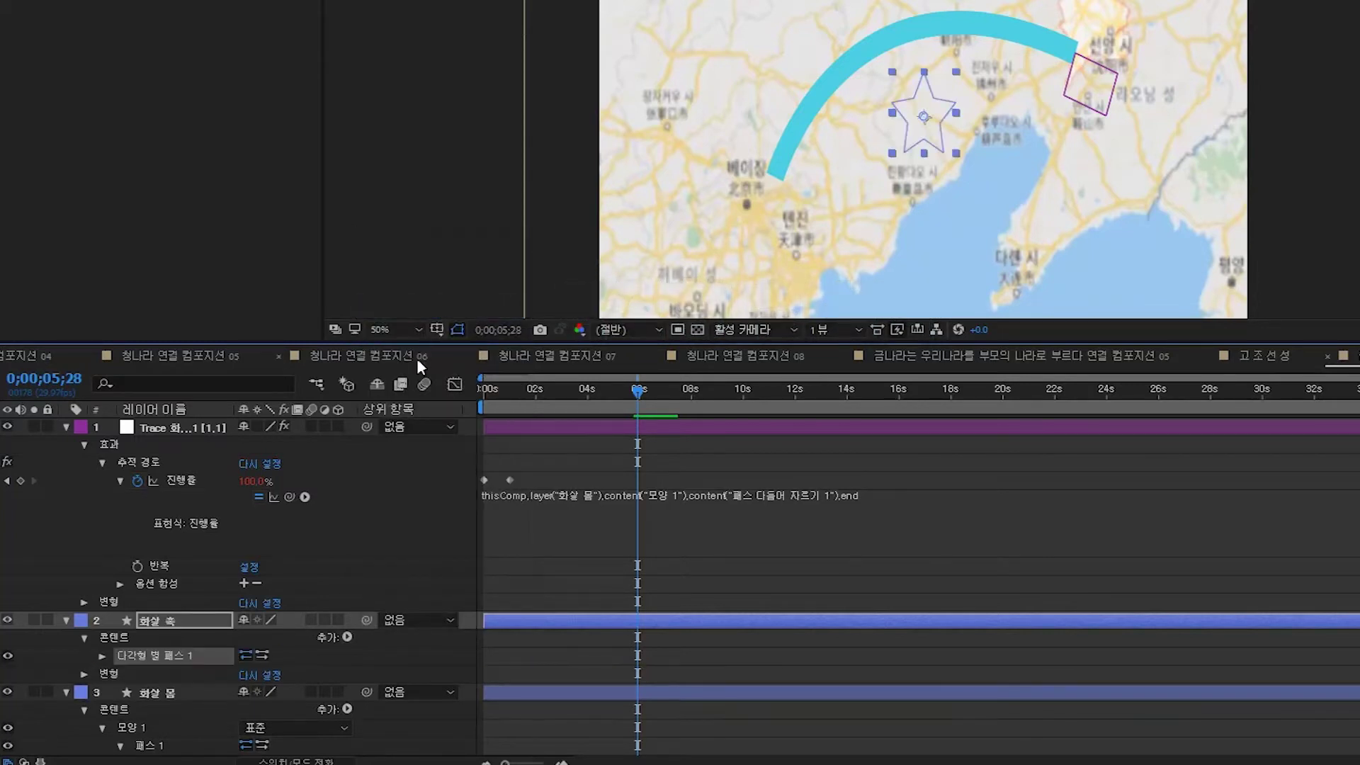
left_click(347, 636)
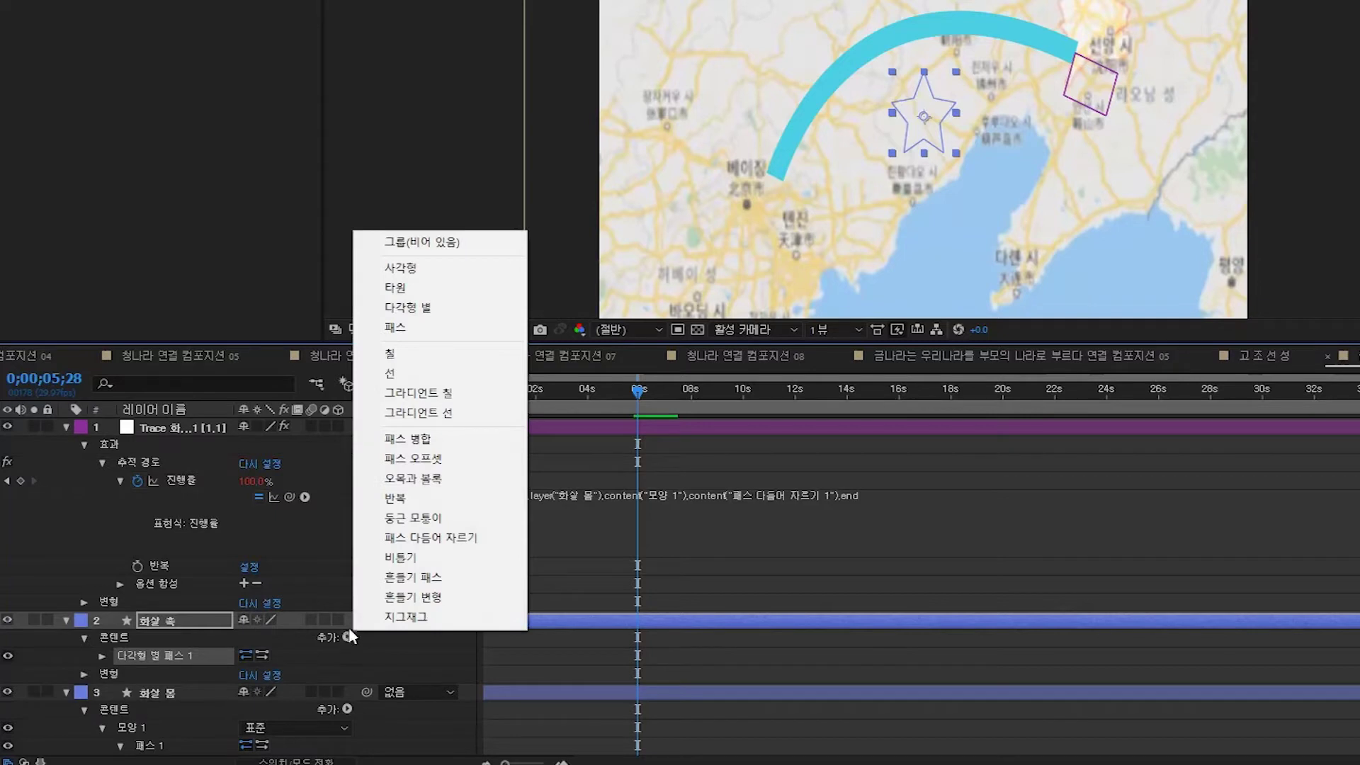
left_click(427, 354)
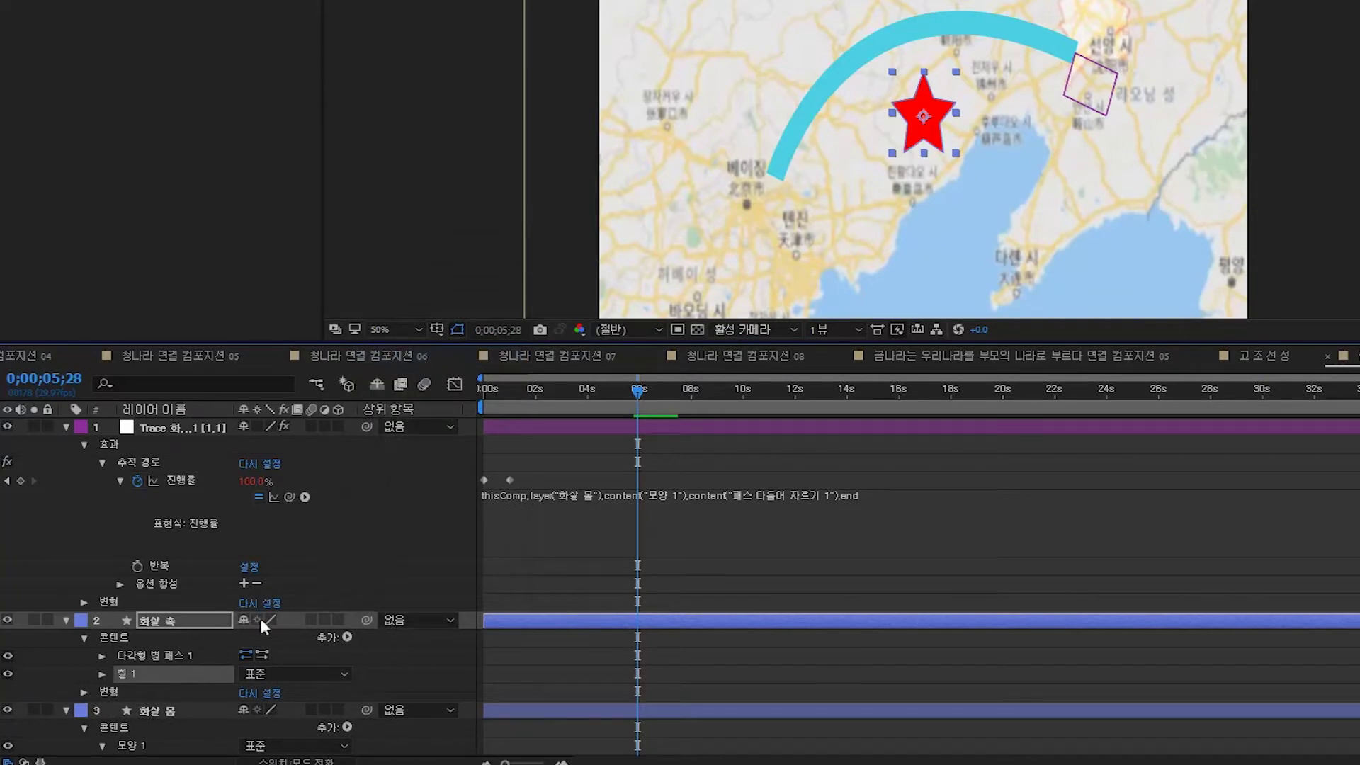
Set the Points (점) value of 다각형 별 패스 1 to 3 to turn the star into a triangle
left_click(119, 656)
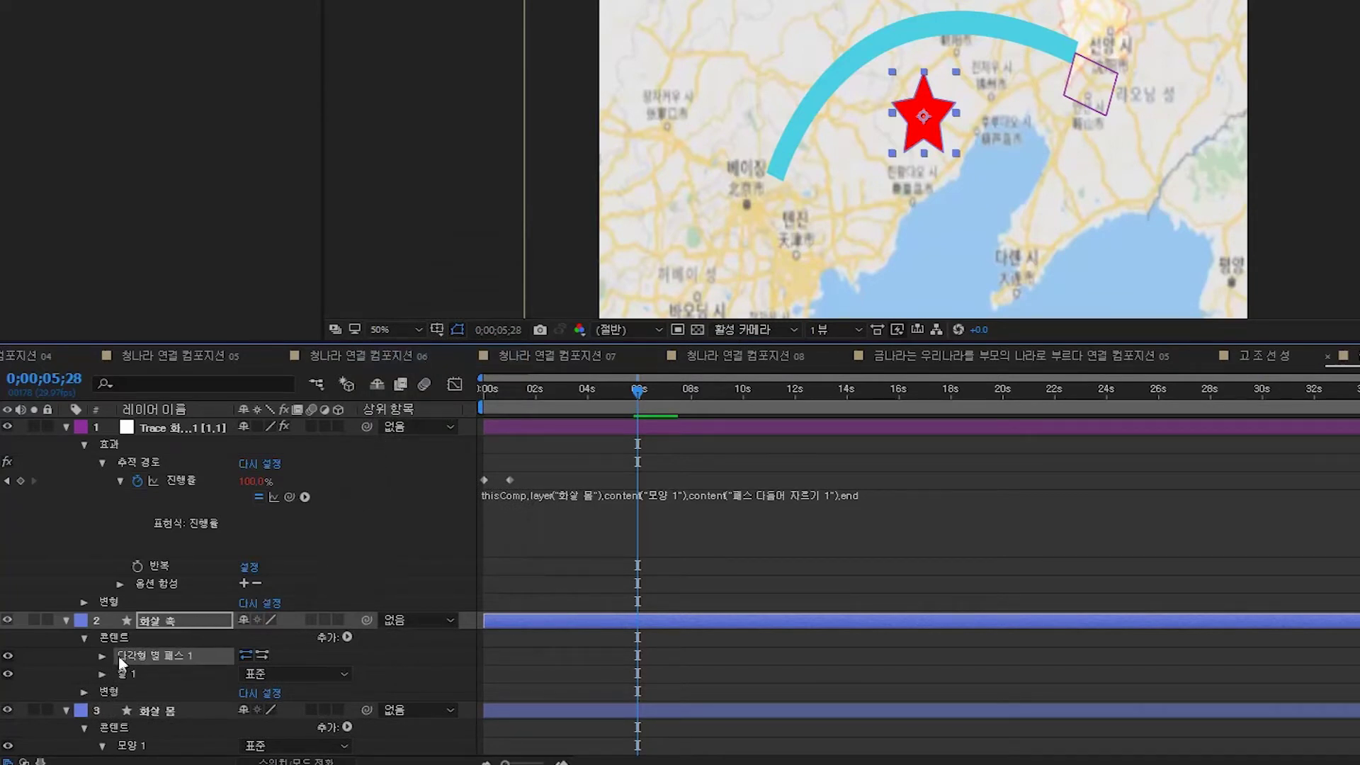
left_click(104, 656)
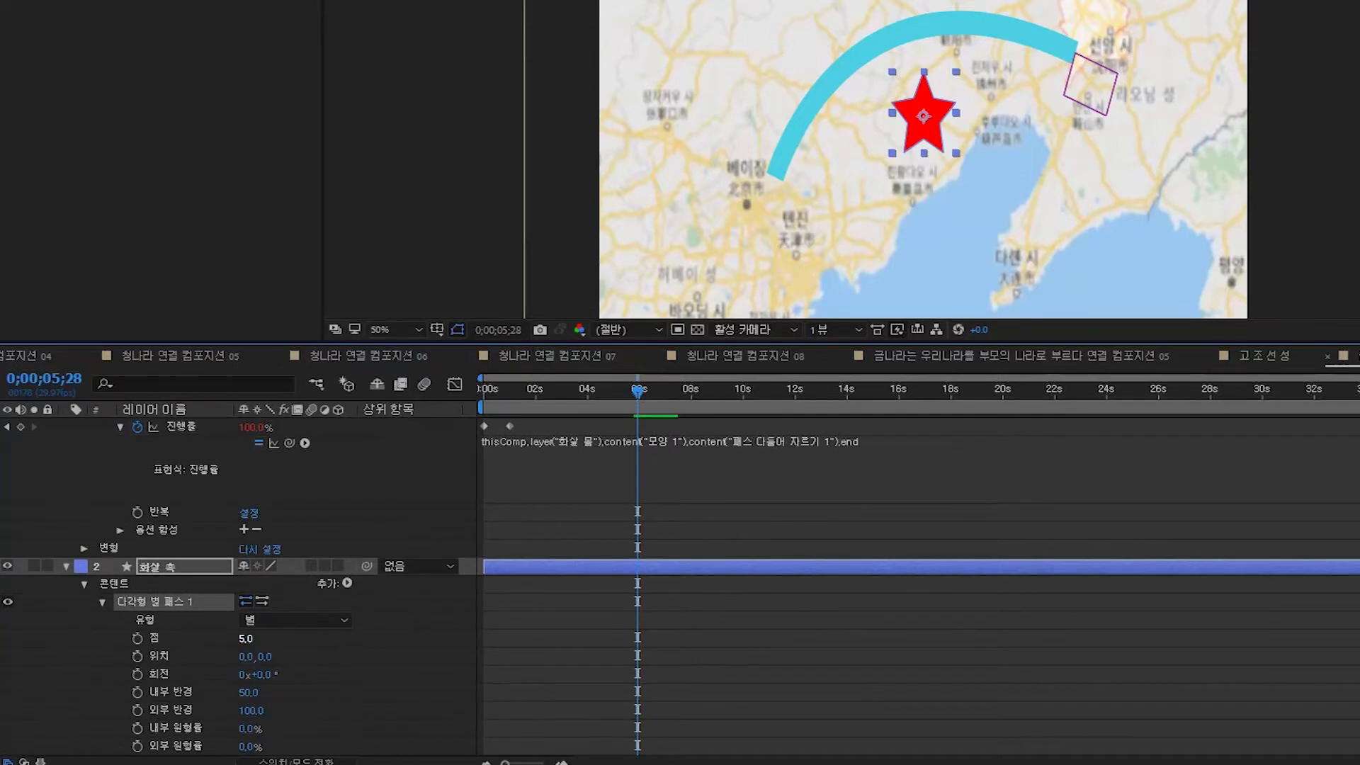
scroll(286, 635, "down", 3)
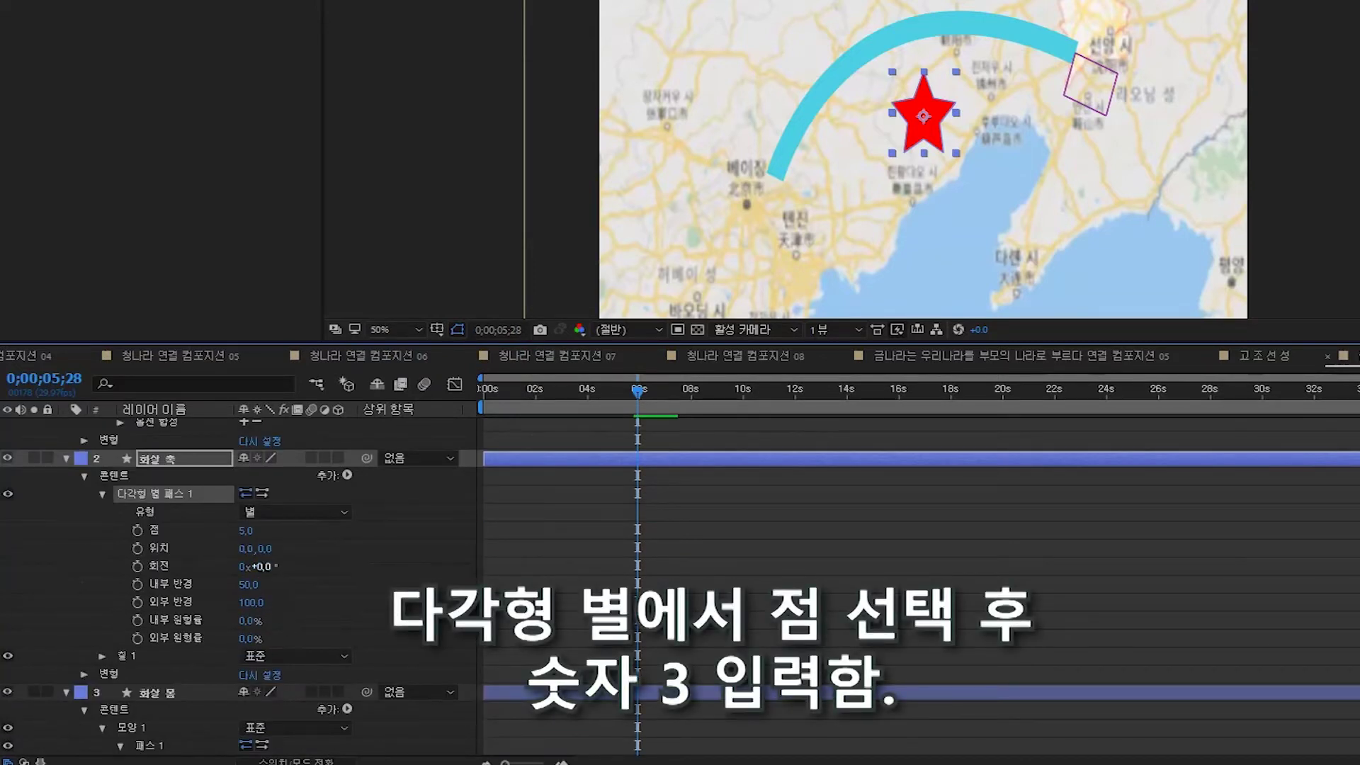
left_click(246, 531)
type("3")
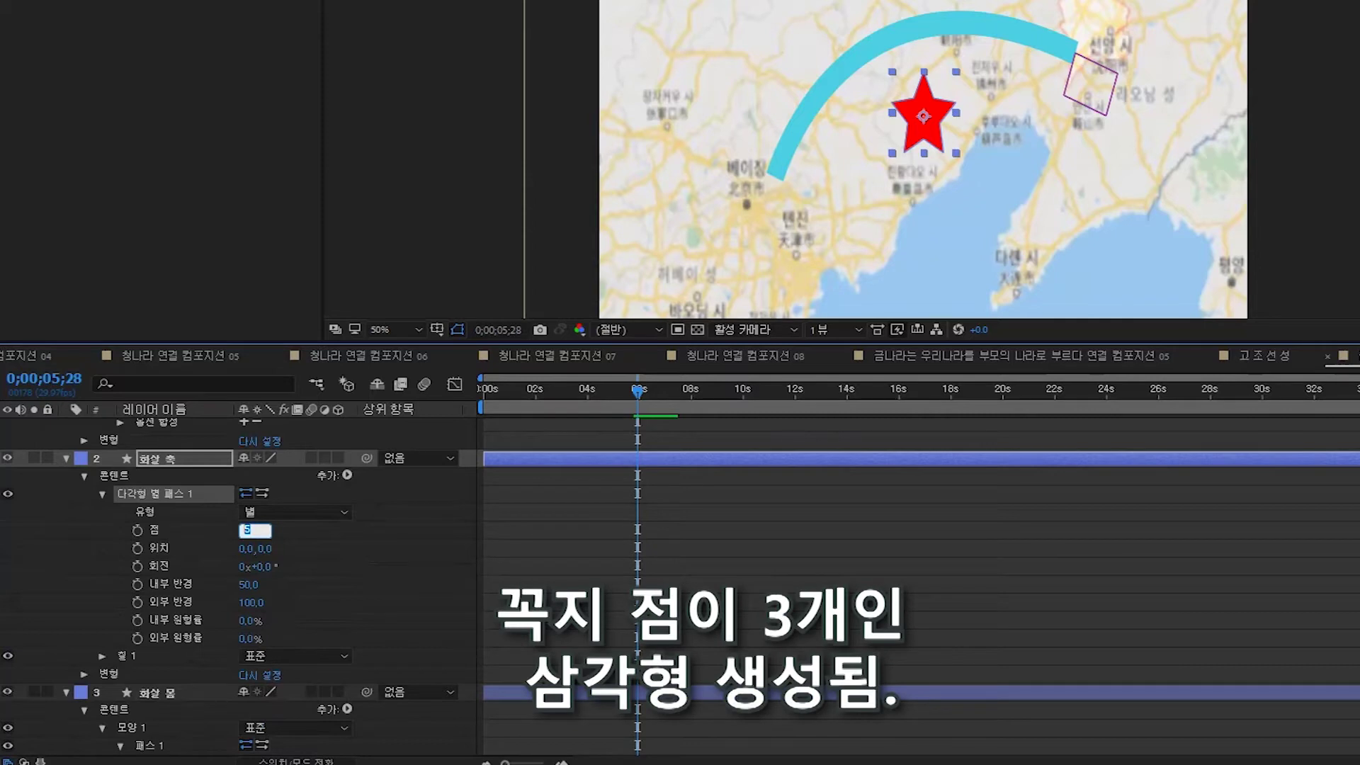
left_click(226, 533)
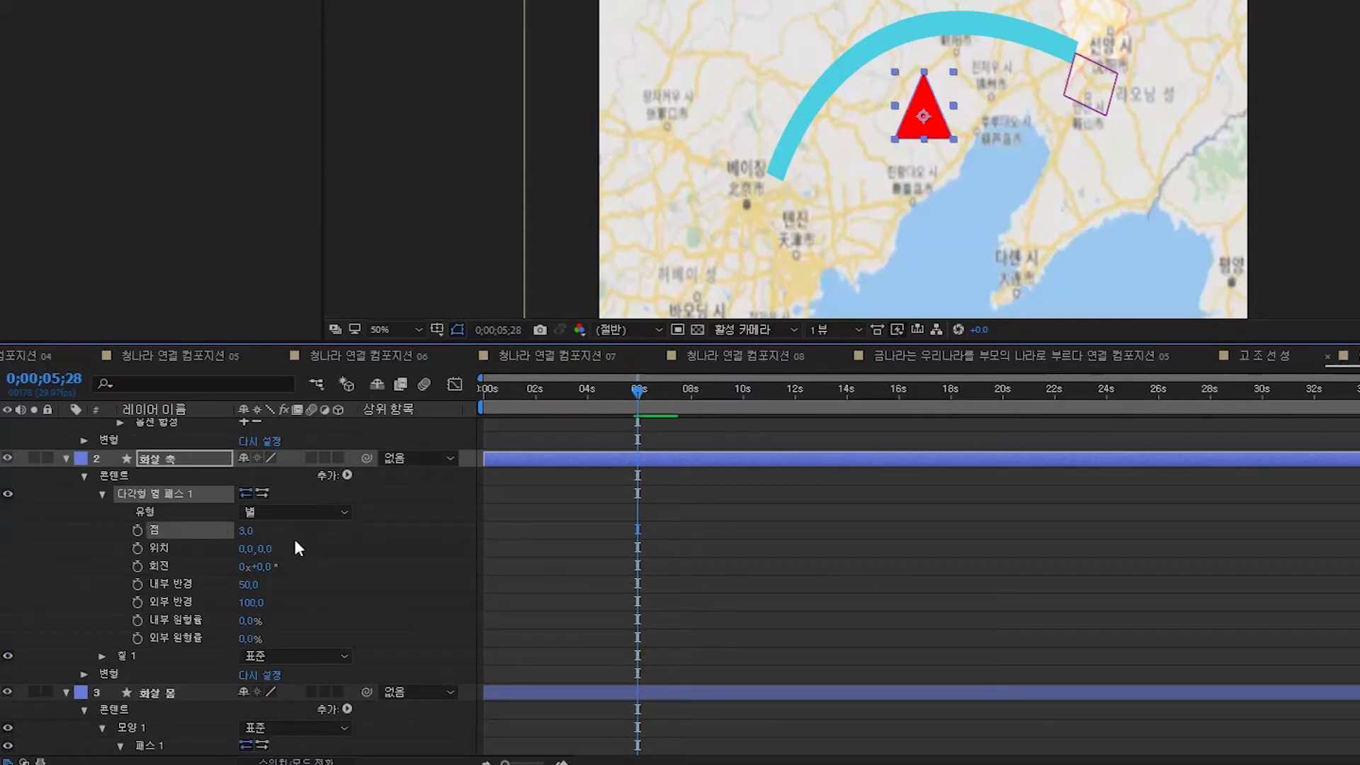
Change the triangle's 칠 1 fill color to the arc's cyan, 4BCFE2
left_click(102, 656)
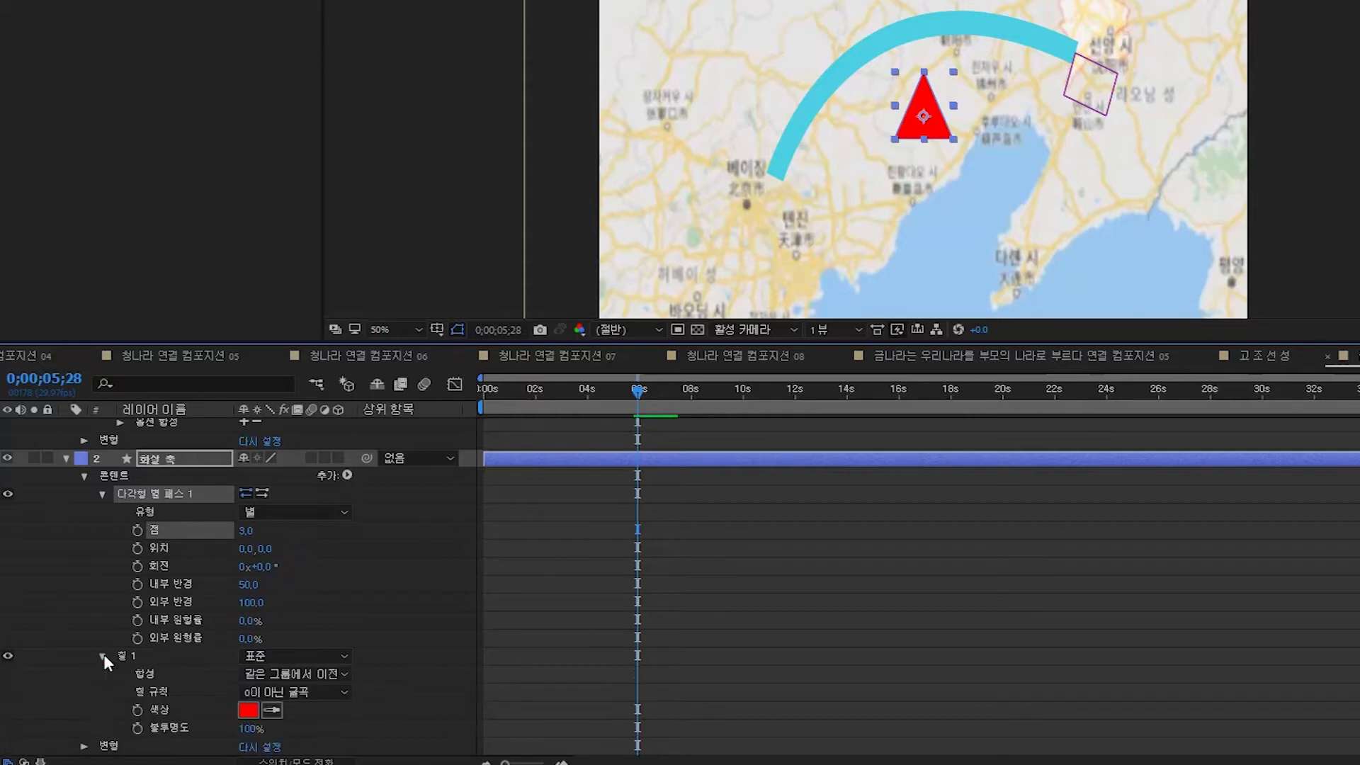
scroll(103, 653, "down", 3)
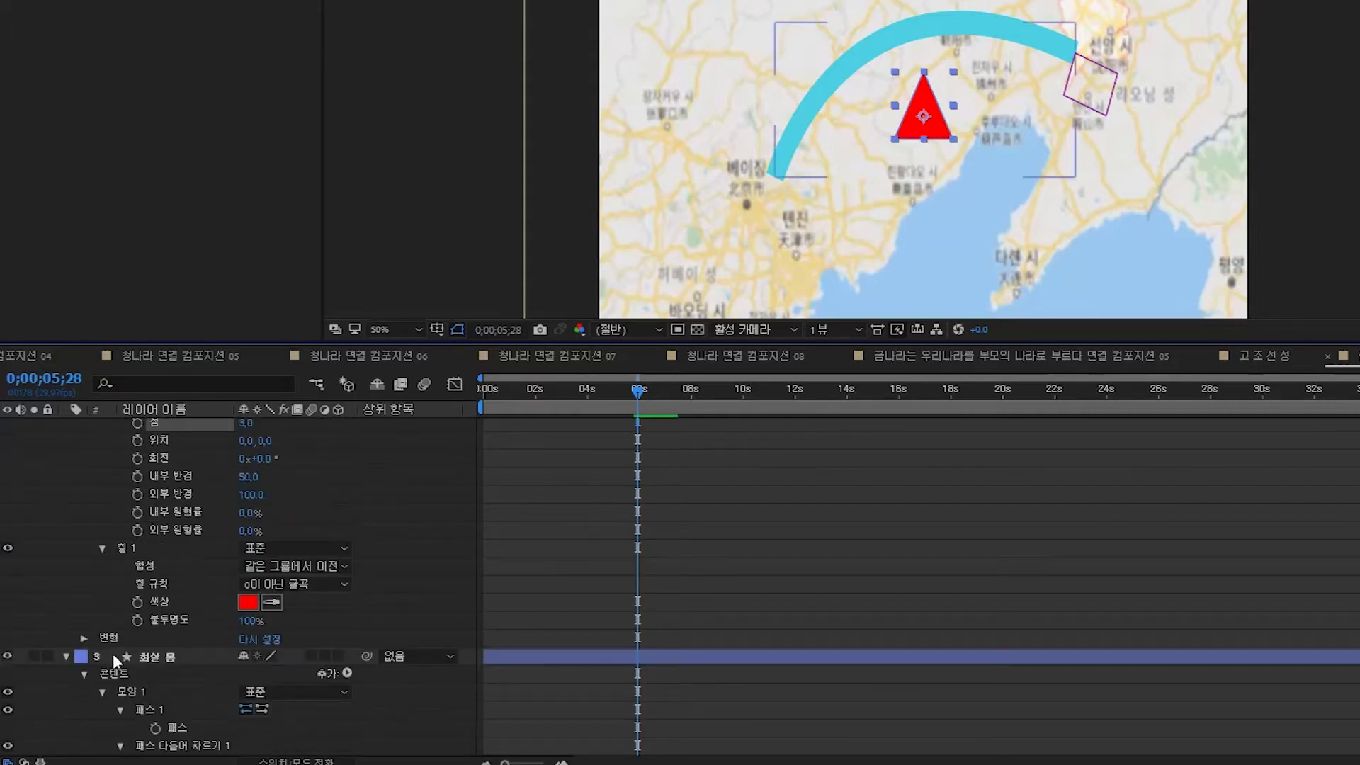
left_click(254, 603)
left_click(802, 338)
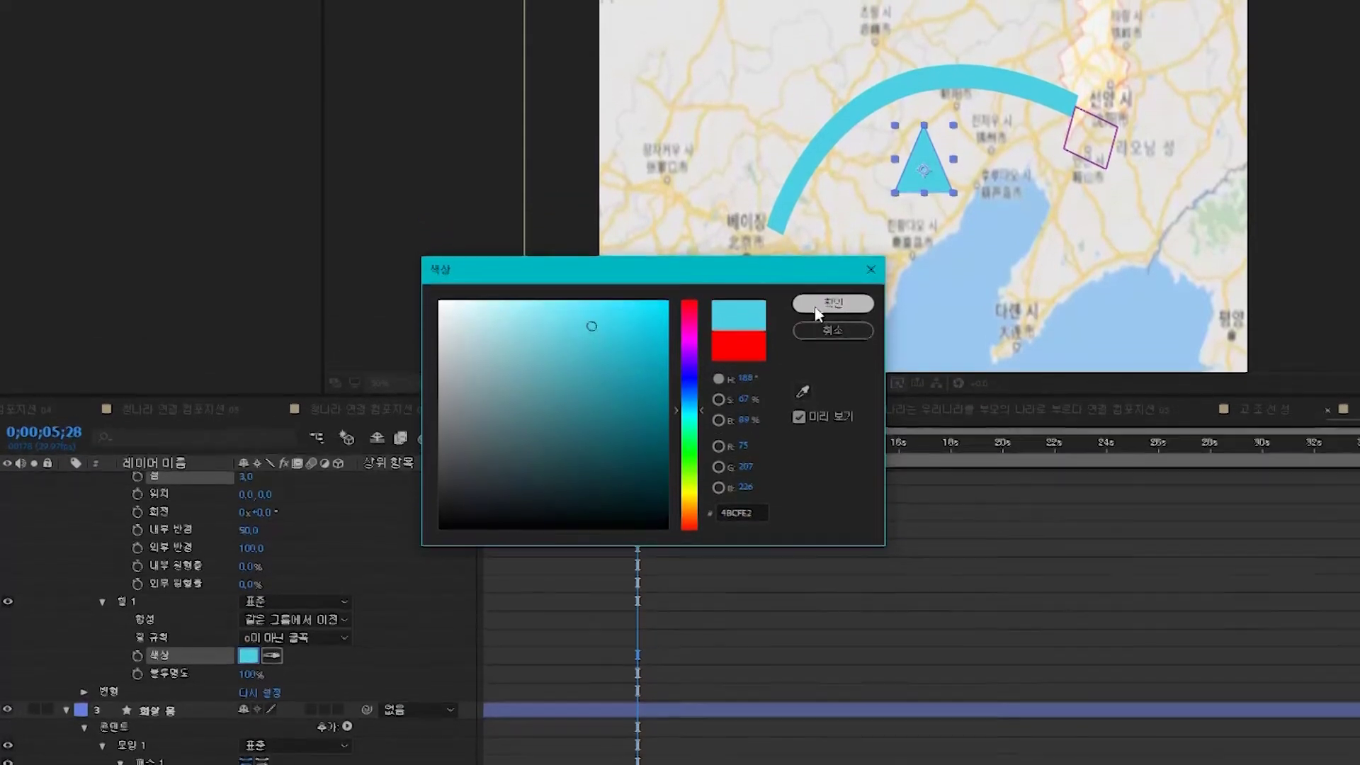
left_click(817, 312)
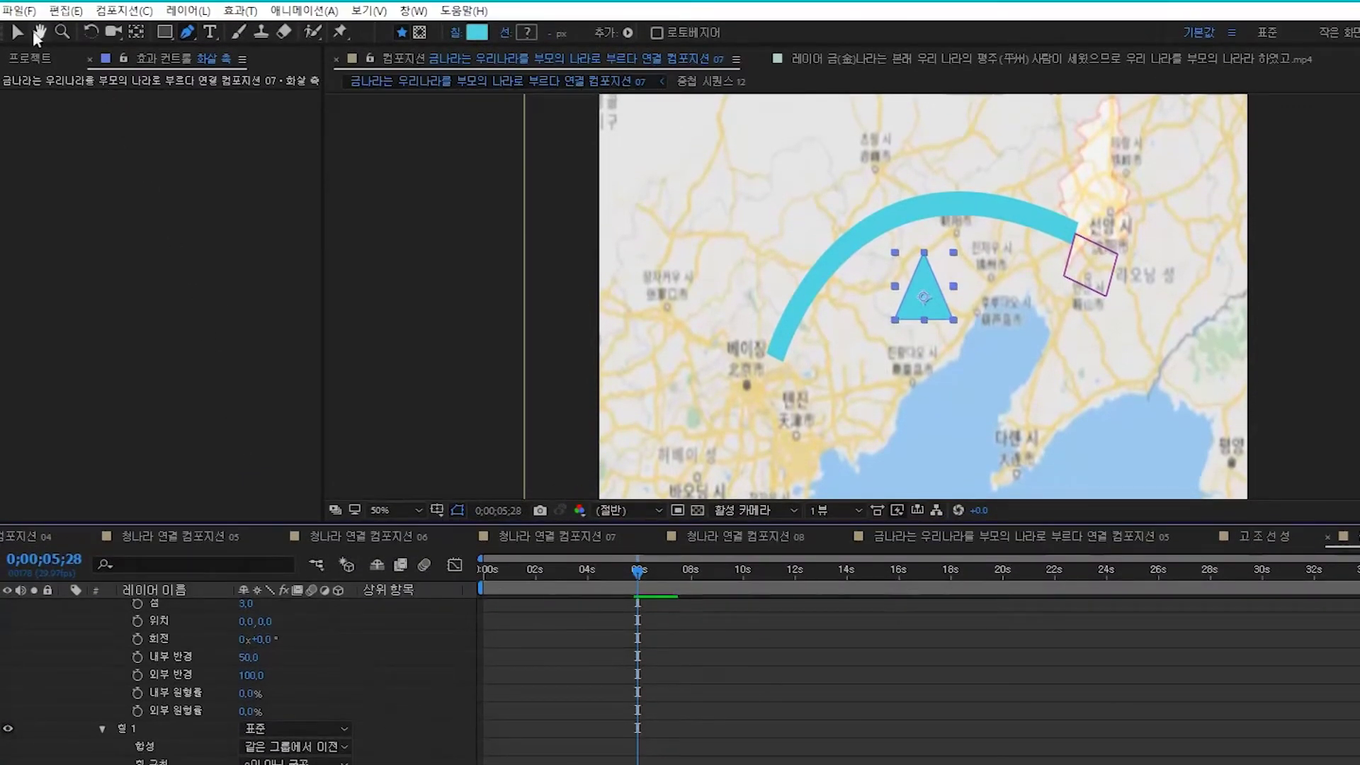
Move the triangle onto the arc's Shenyang end with the Selection tool and scale it down slightly
left_click(18, 31)
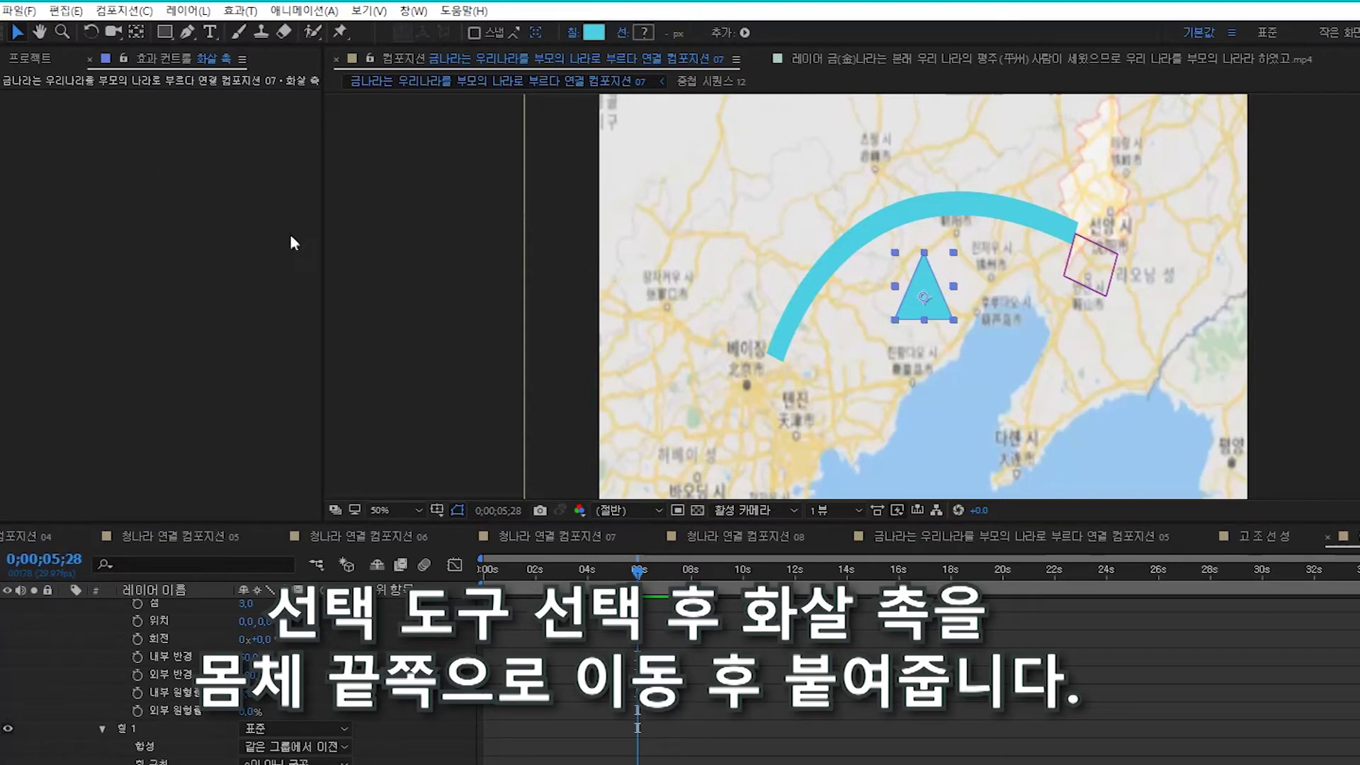
left_click(934, 303)
left_click_drag(933, 303, 1089, 243)
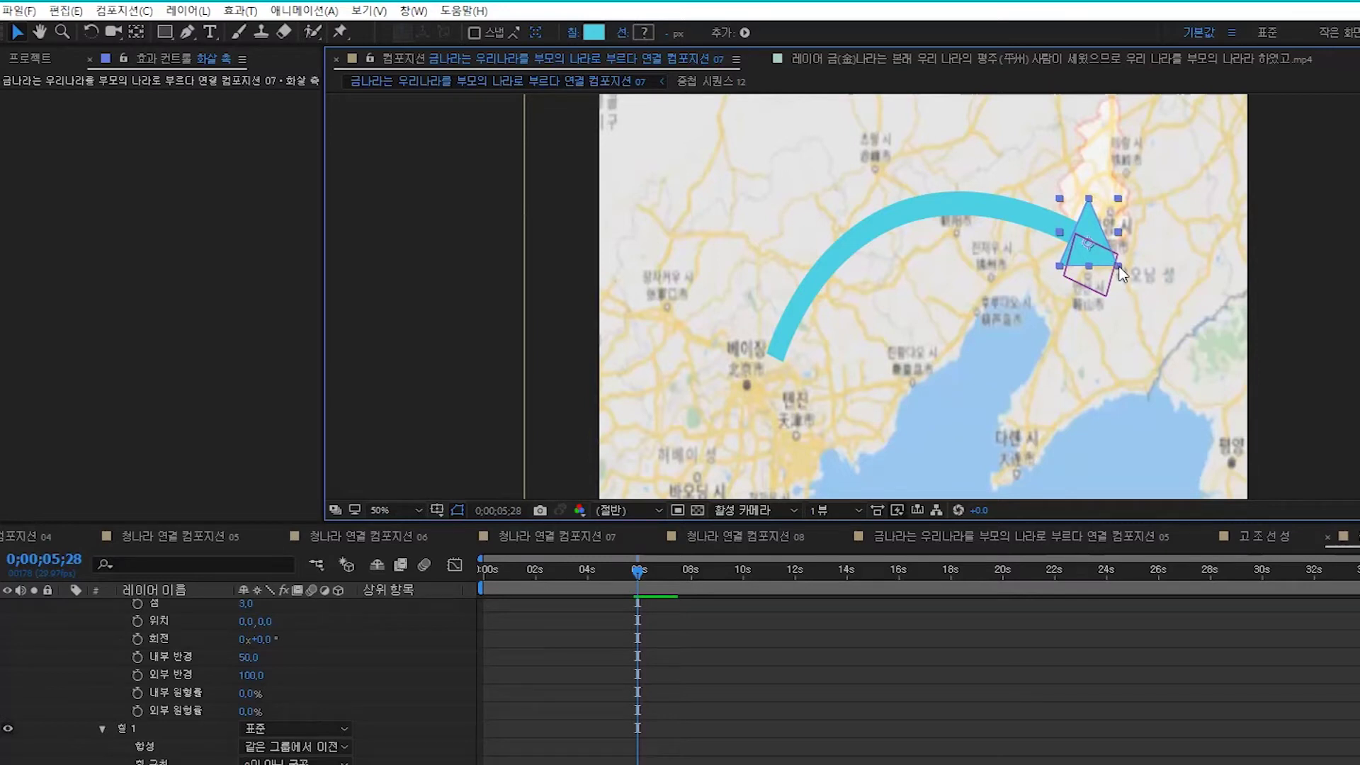
mouse_move(1120, 267)
left_mouse_down()
mouse_move(1128, 275)
mouse_move(1106, 278)
mouse_move(1119, 261)
left_mouse_up()
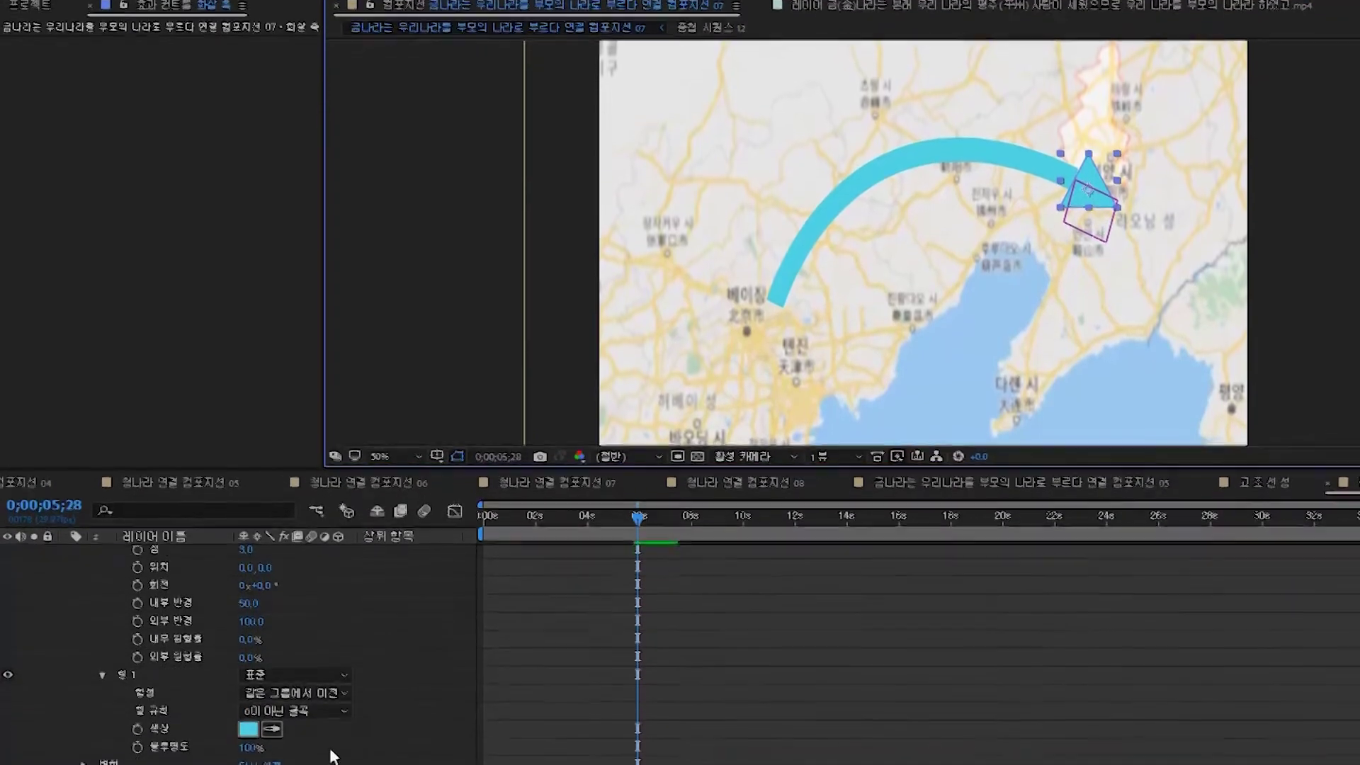
Set the rotation (회전) of 다각형 별 패스 1 in the 화살 촉 layer to -4° to align the arrowhead with the arc
left_click(279, 733)
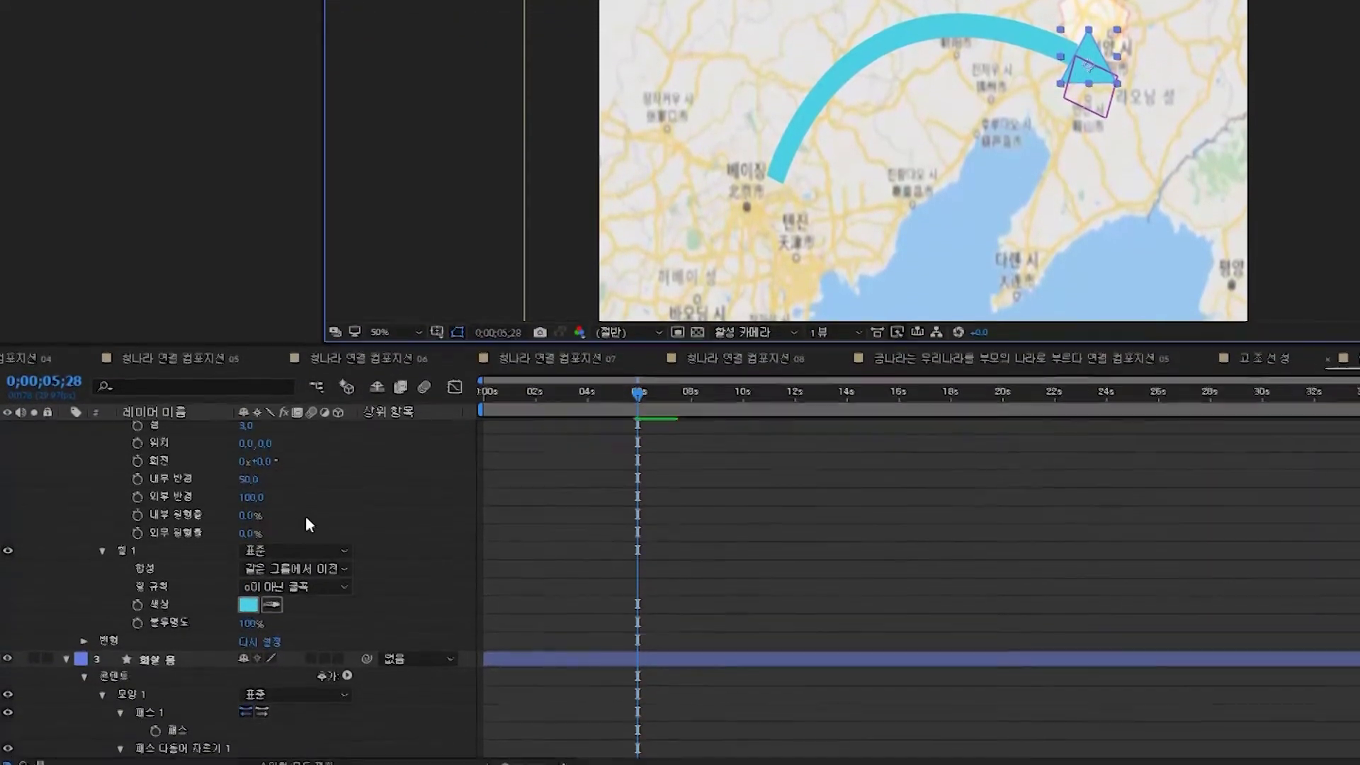
key("ctrl+Up")
key("Return")
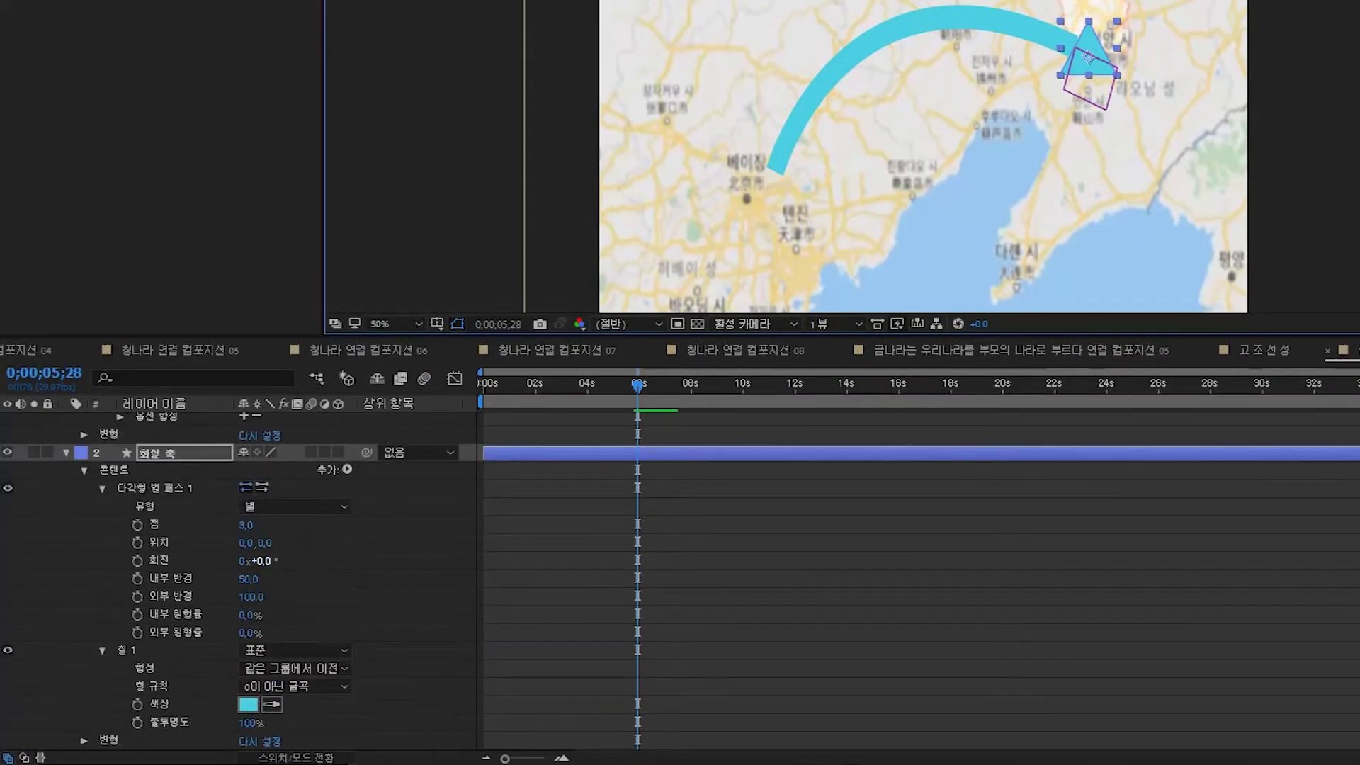
left_click(194, 456)
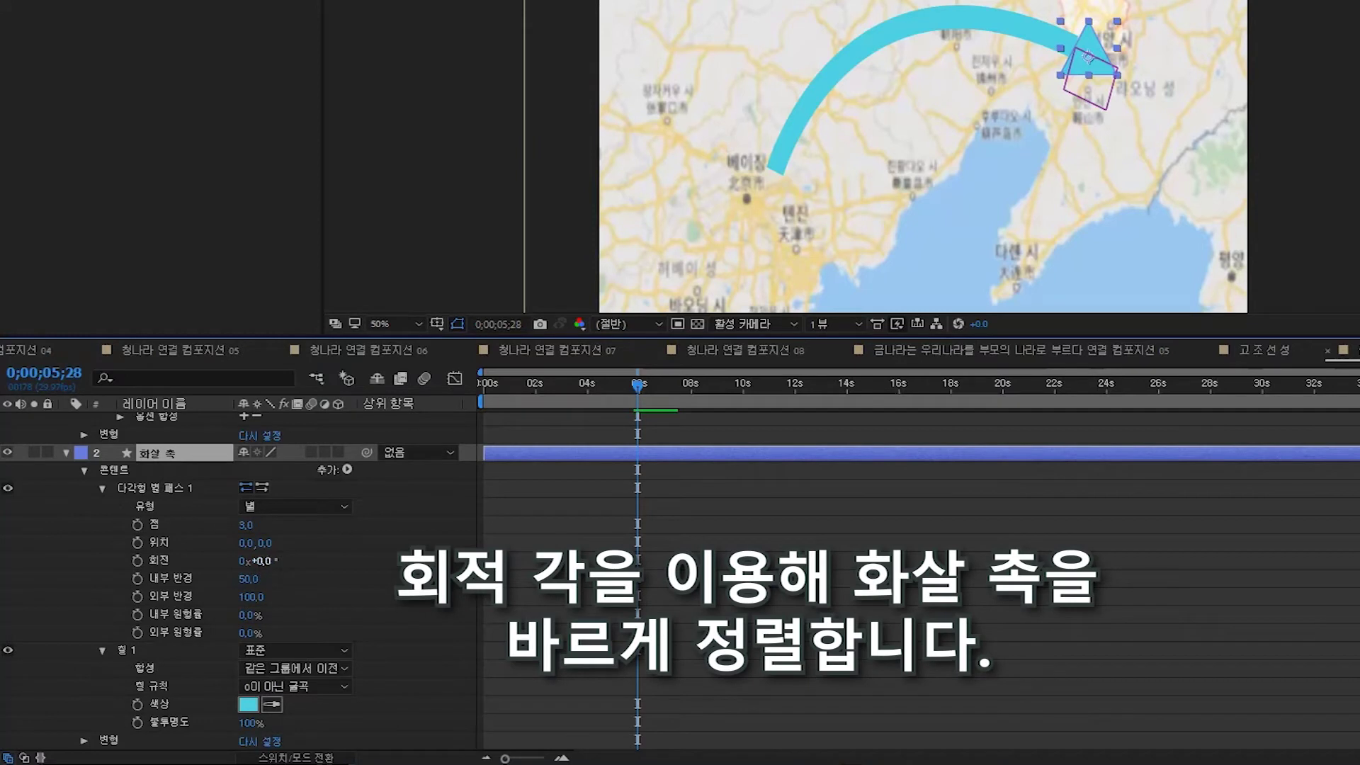
left_click_drag(264, 561, 261, 561)
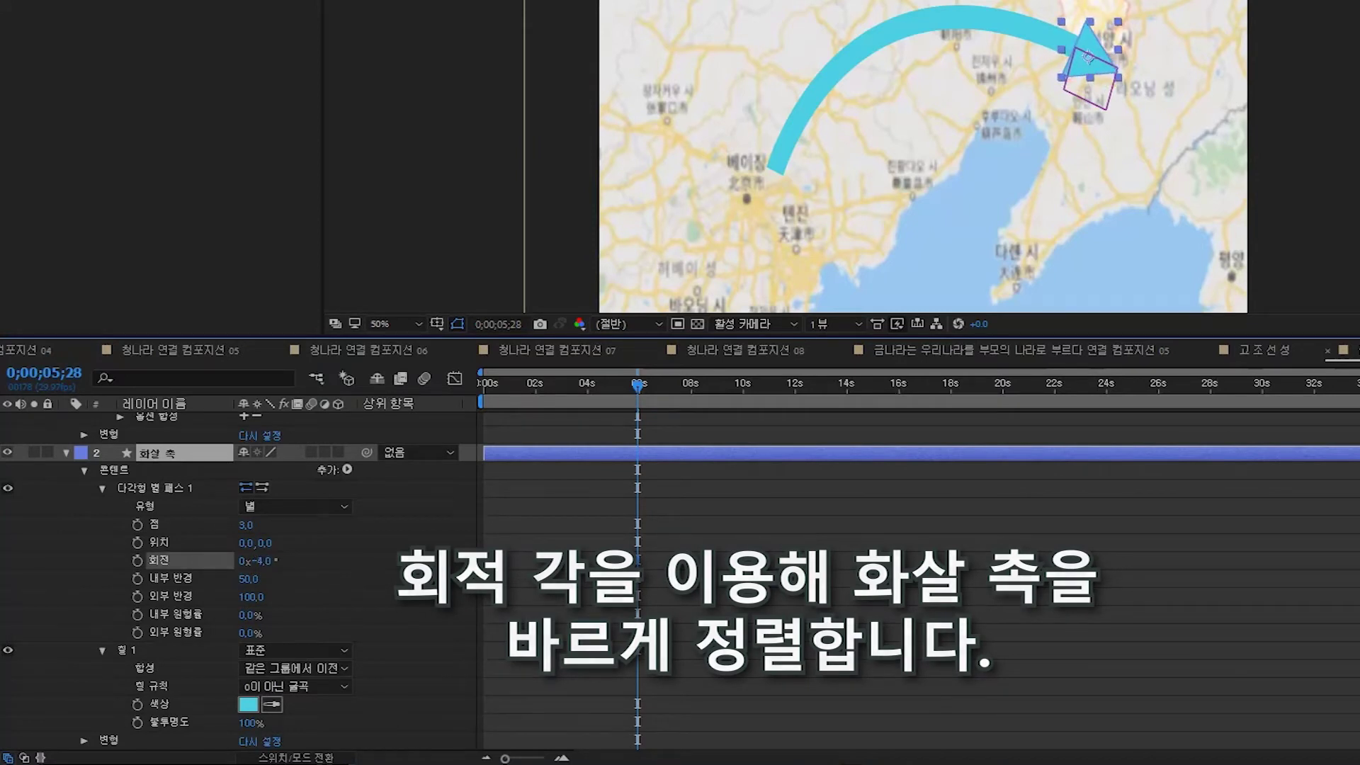
key("Up")
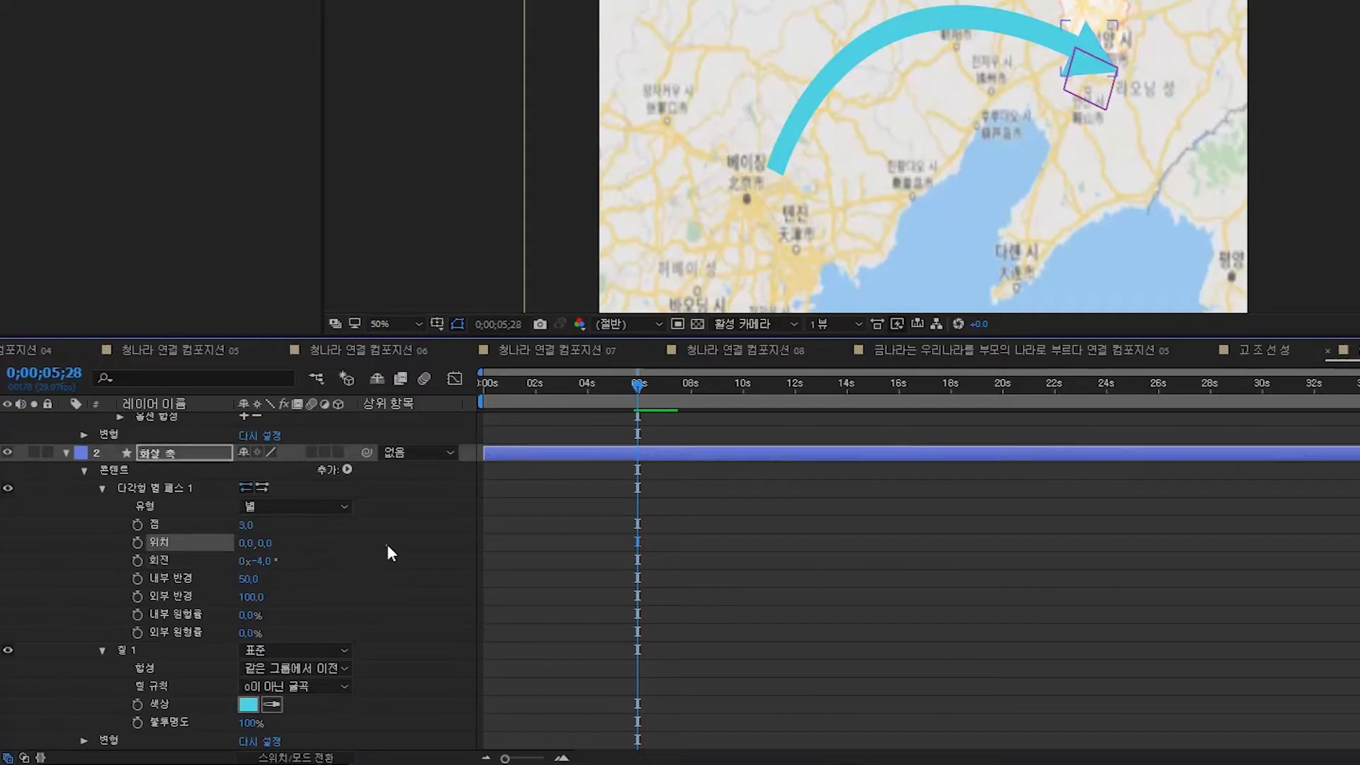
Parent the 화살 촉 layer to the 화살 몸 layer
left_click(429, 452)
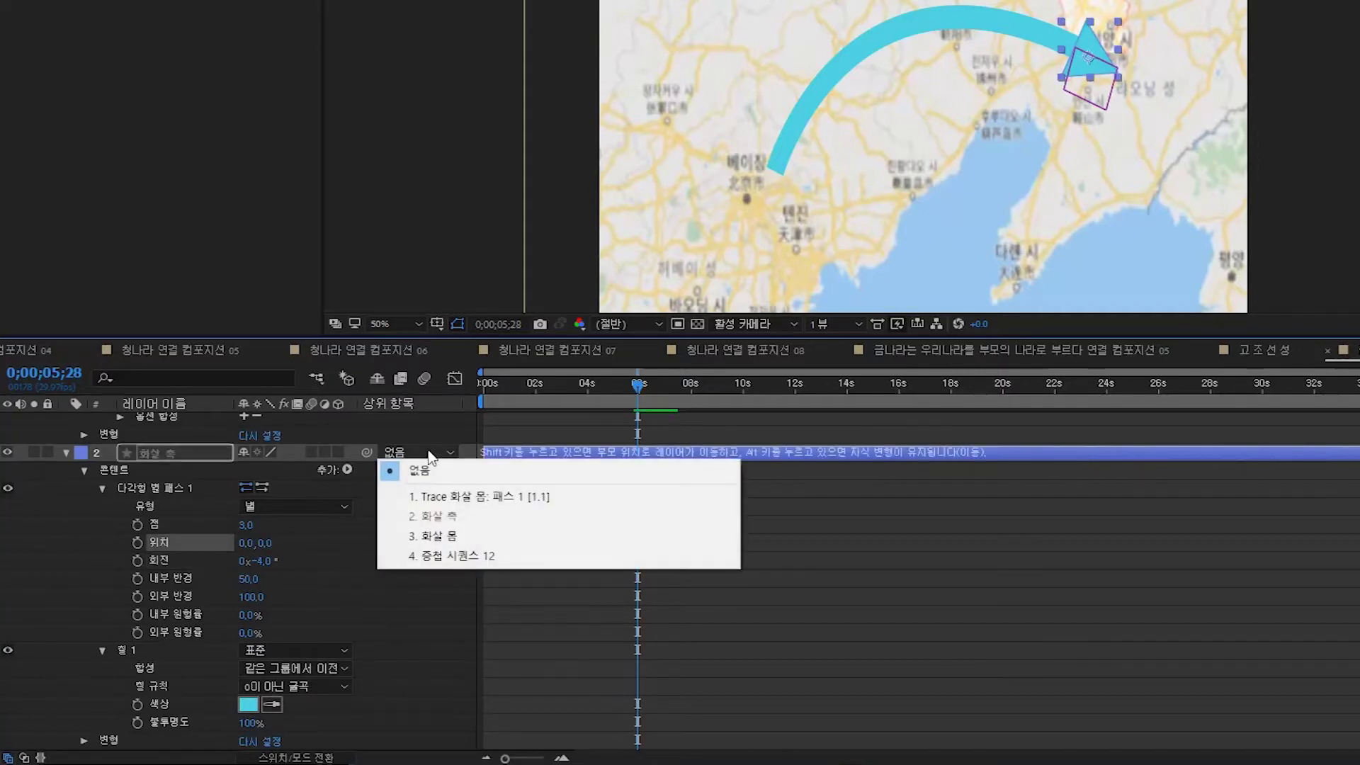
left_click(472, 537)
left_click(432, 543)
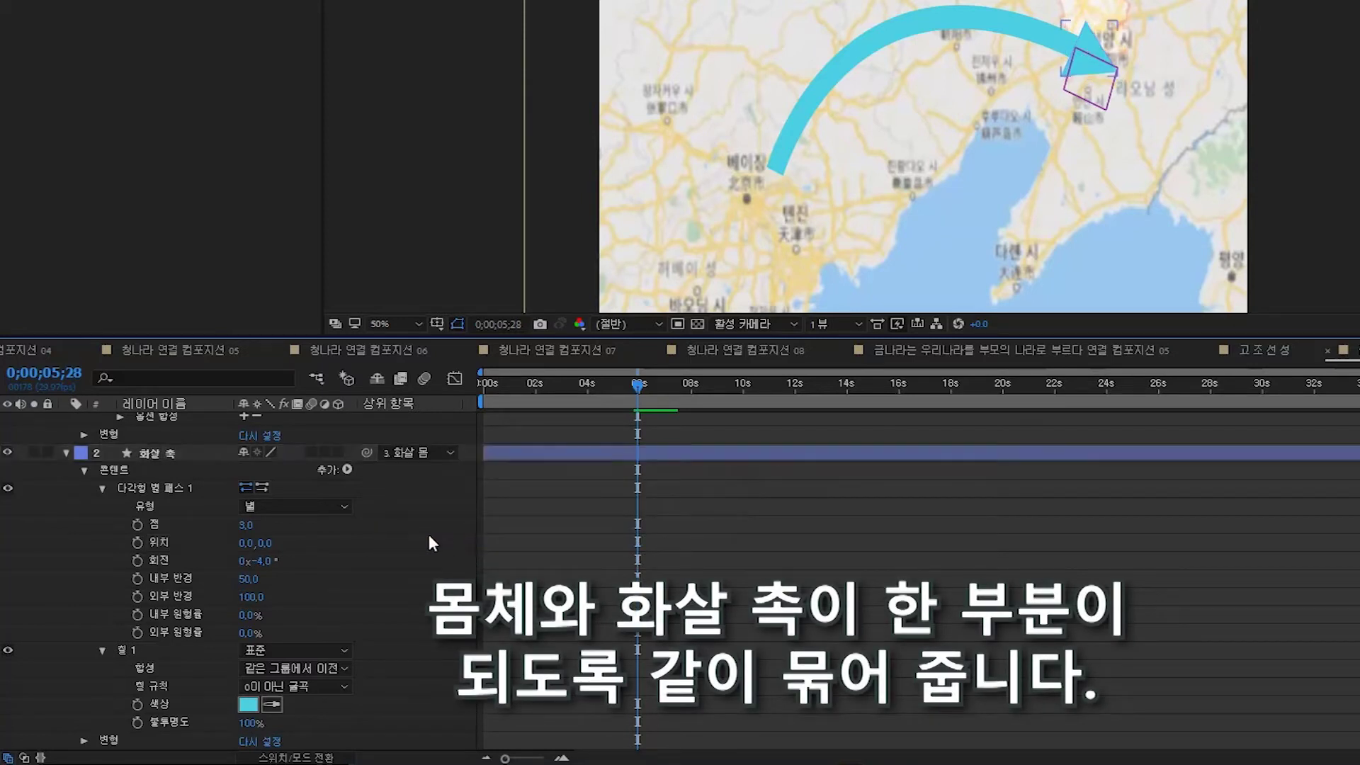
Test whether the arrowhead follows the arc by varying the 화살 몸 layer's trim end (끝) and returning it to 100%
scroll(415, 524, "down", 5)
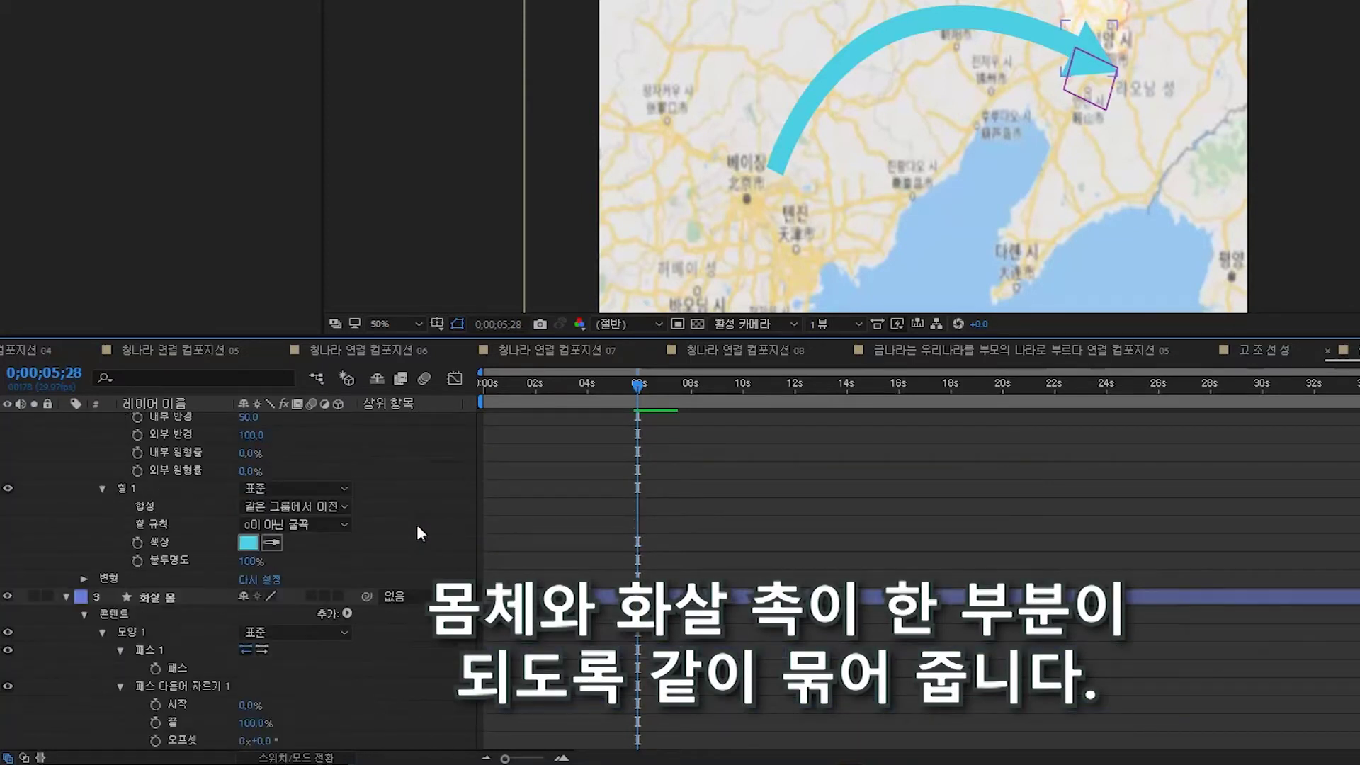
scroll(426, 527, "down", 1)
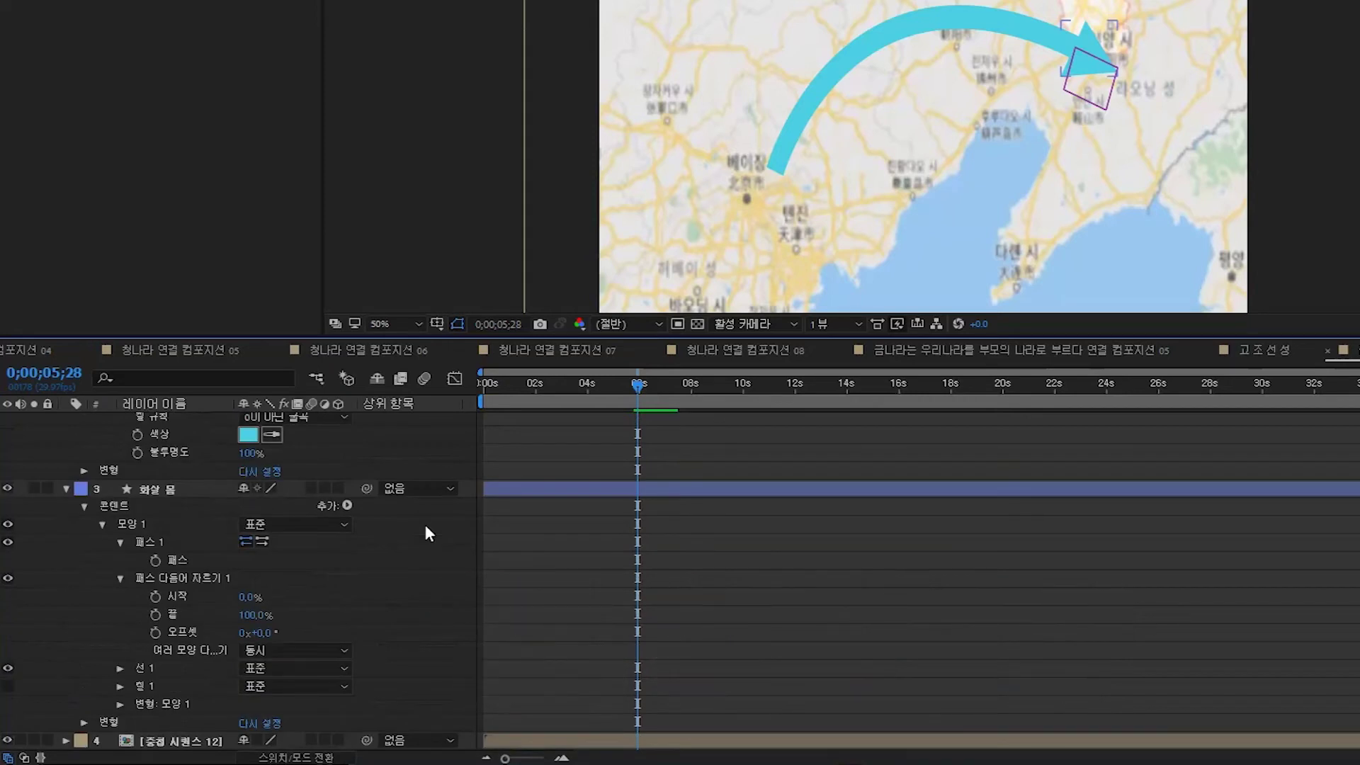
left_click(428, 545)
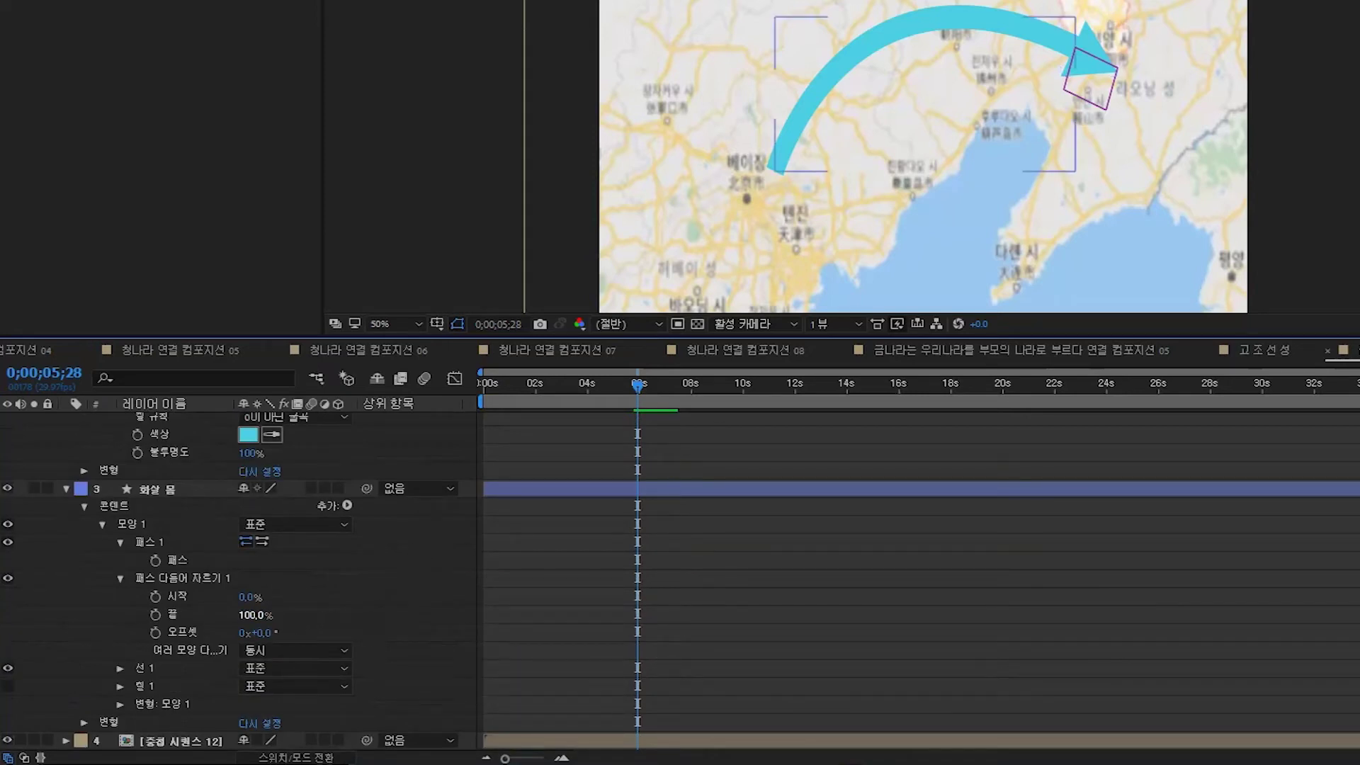
mouse_move(255, 615)
left_mouse_down()
mouse_move(227, 615)
mouse_move(256, 614)
left_mouse_up()
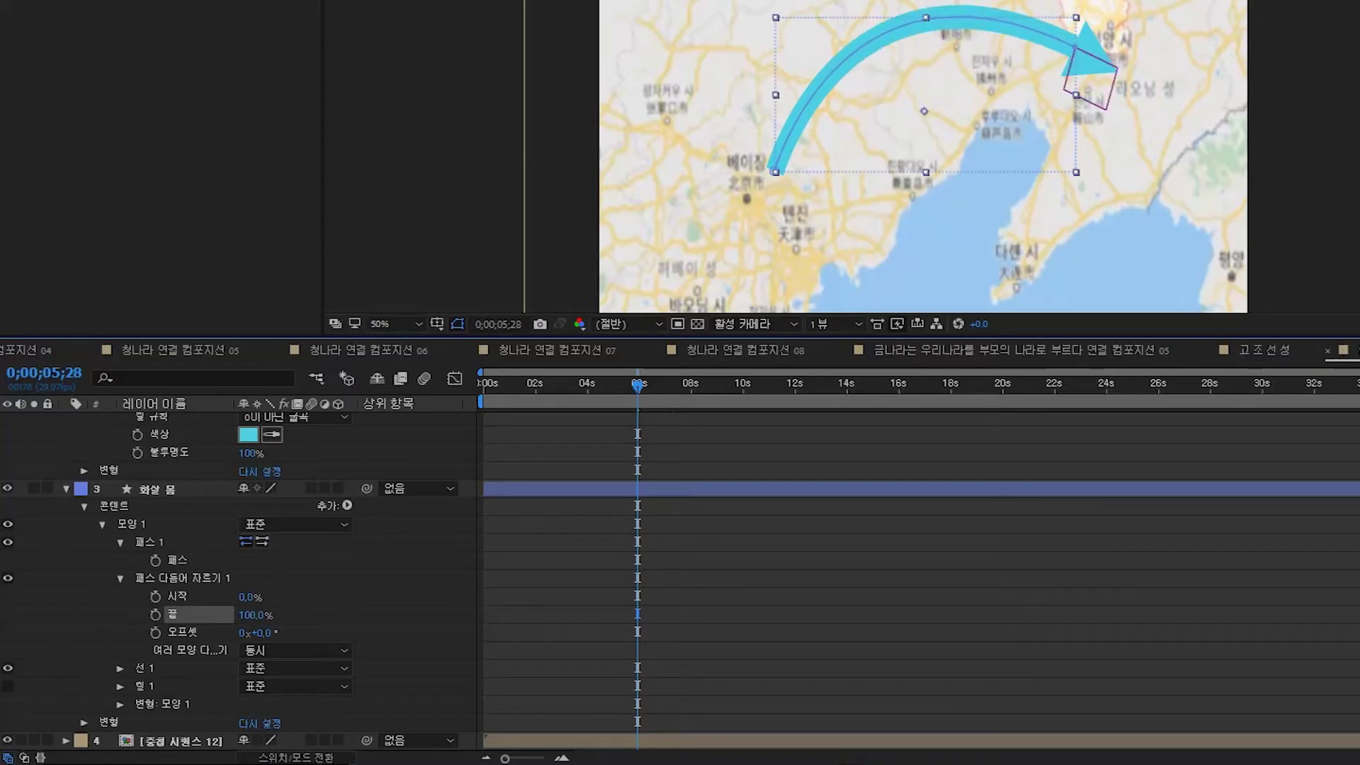
left_click(444, 578)
Change the parent of the 화살 촉 layer to the null Trace 화살 몸: 패스 1 [1.1]
scroll(423, 577, "up", 5)
scroll(423, 576, "up", 3)
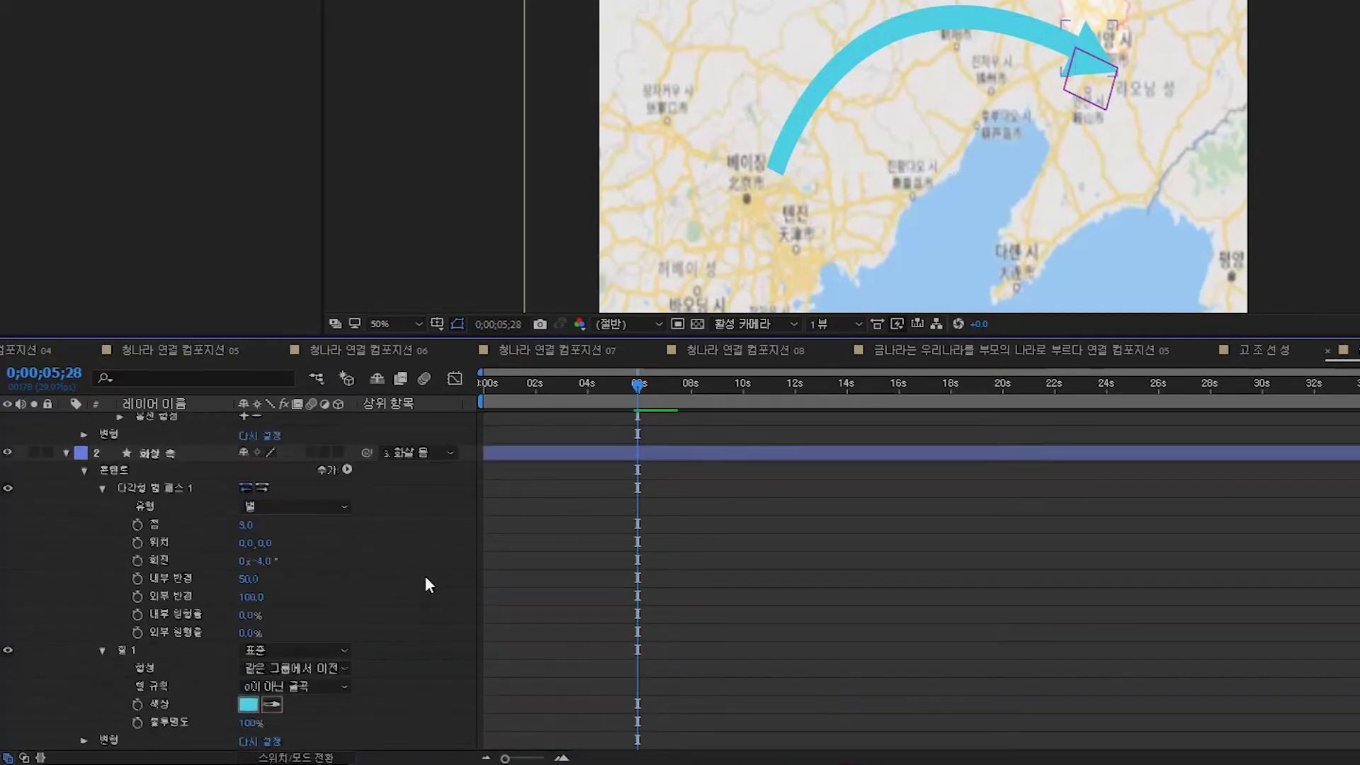
left_click(427, 565)
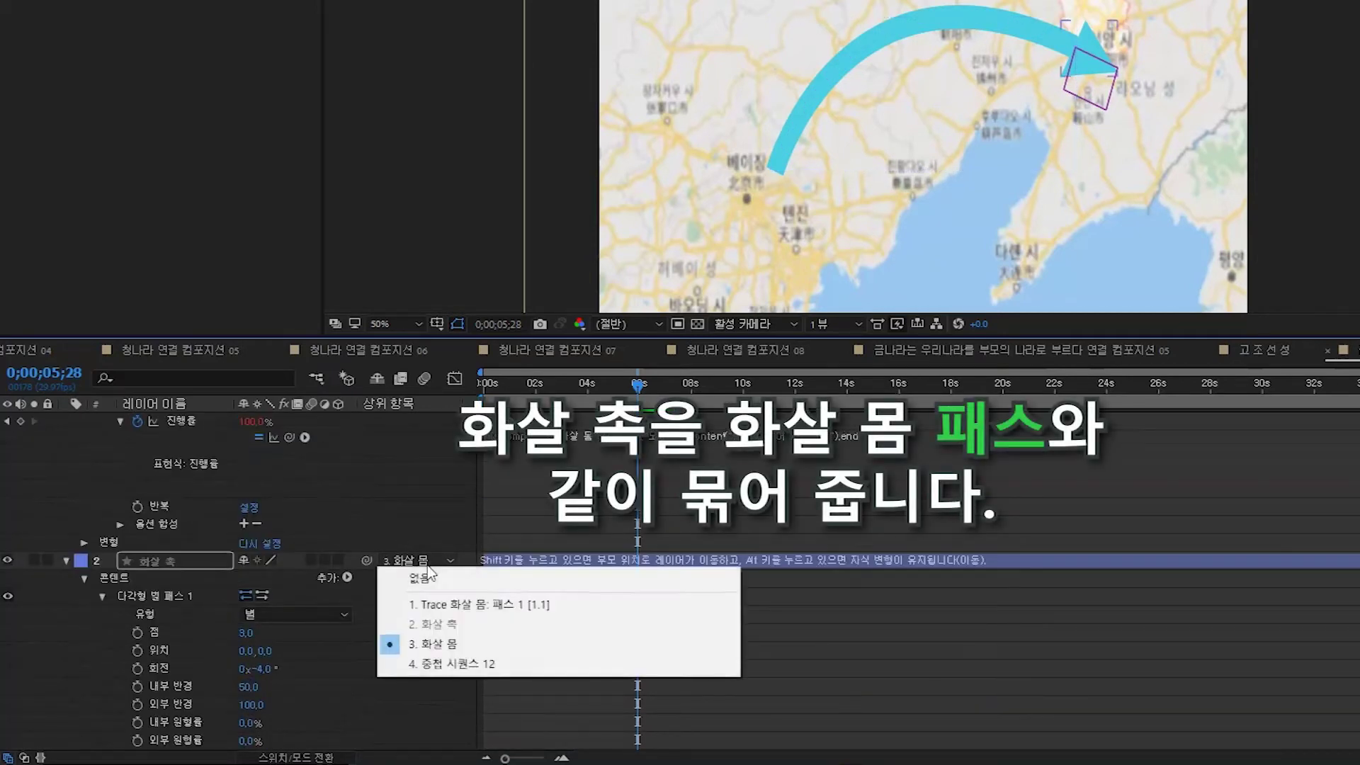
left_click(559, 605)
Check the arrowhead's link to the tracing null by varying the trim end (끝) and restoring it to 100%
scroll(428, 598, "down", 10)
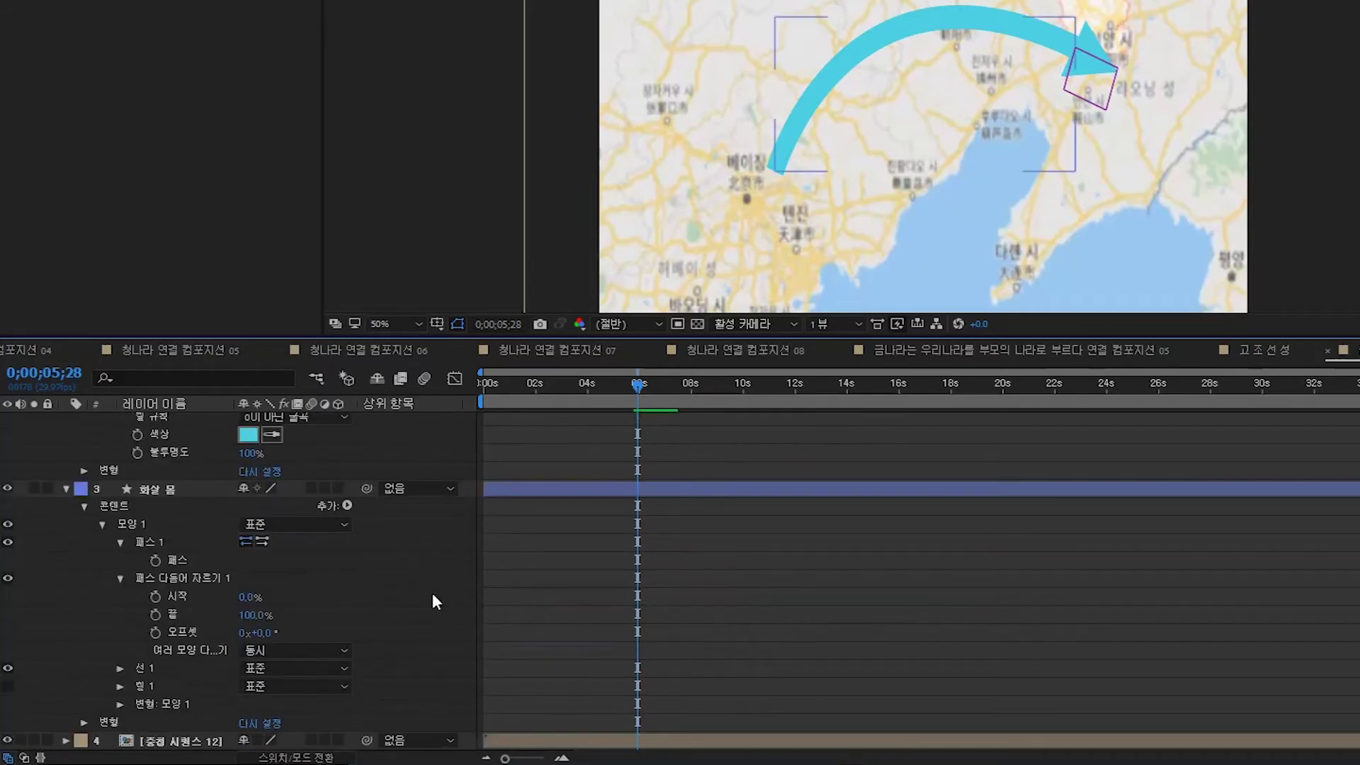
mouse_move(255, 615)
left_mouse_down()
mouse_move(205, 614)
mouse_move(247, 615)
left_mouse_up()
left_click_drag(252, 615, 290, 615)
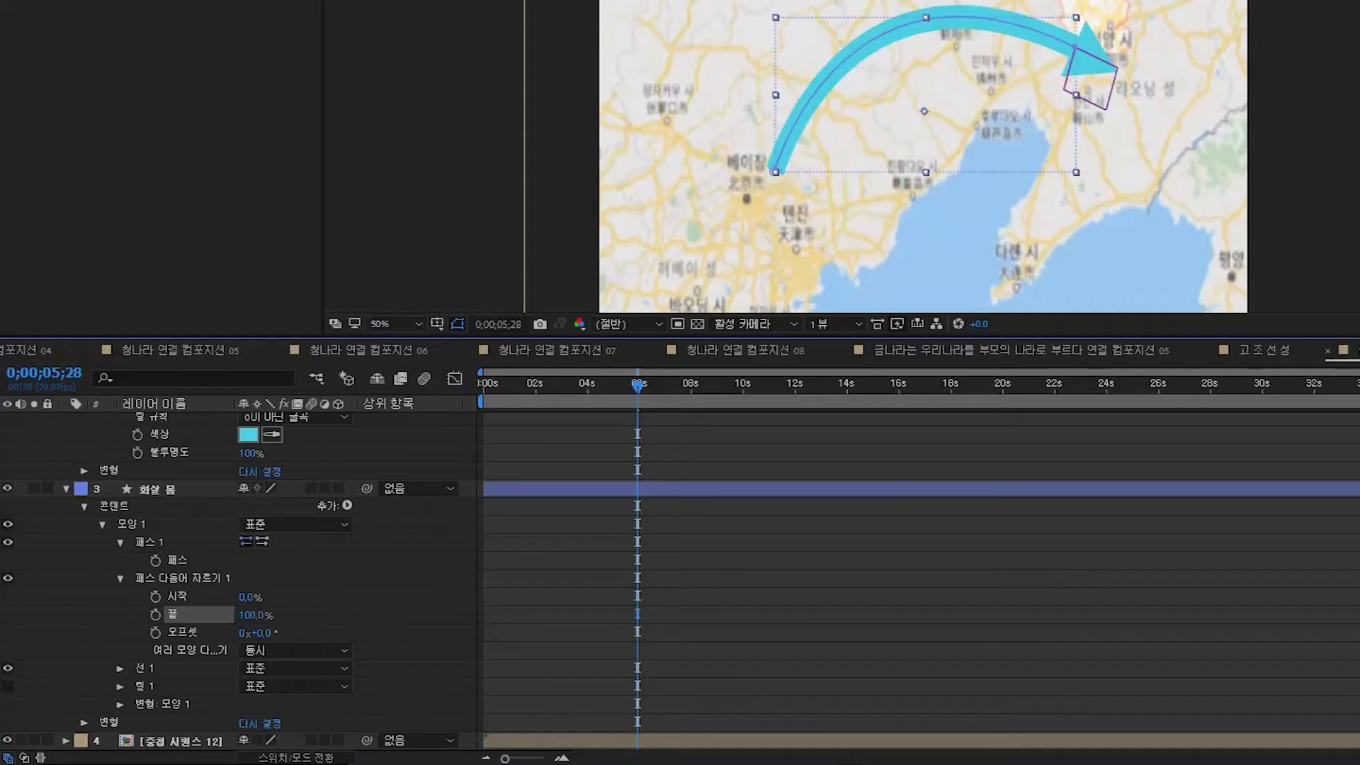
left_click(395, 592)
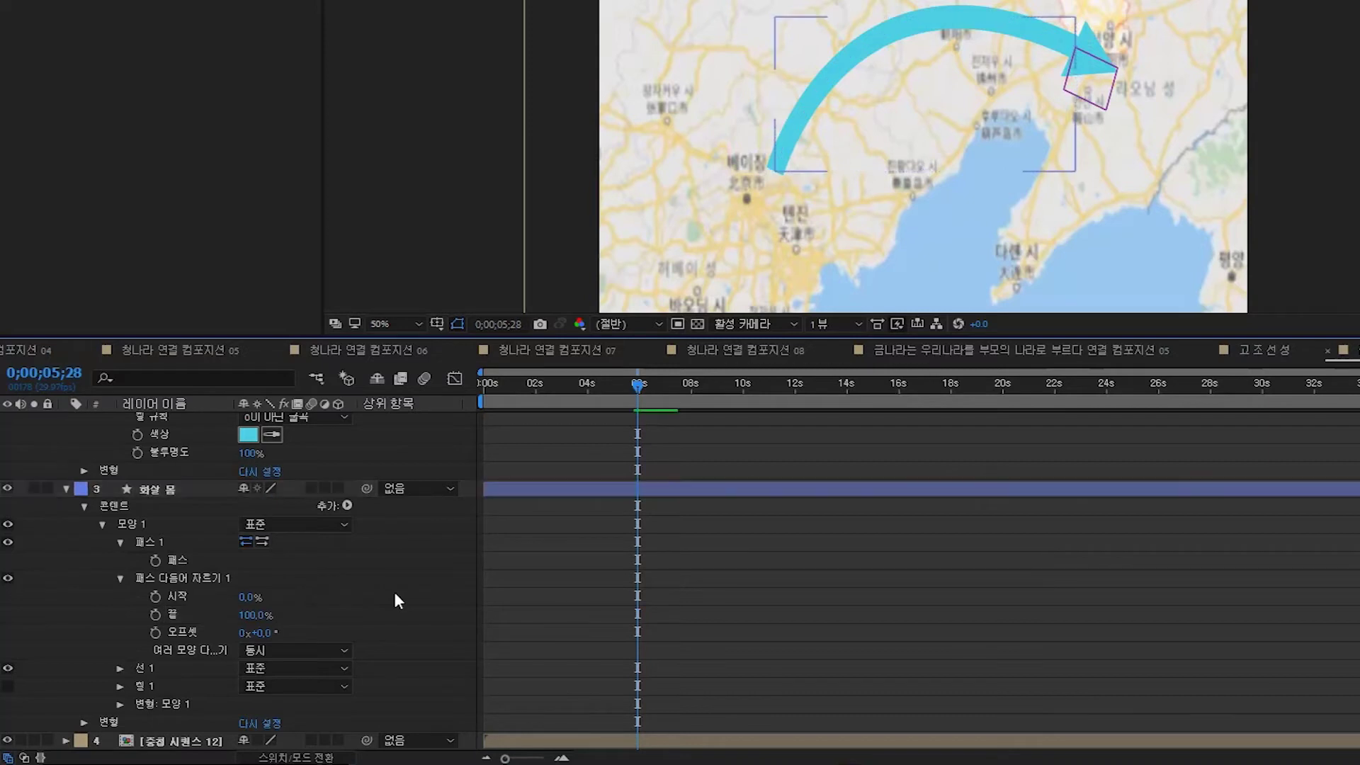
Keyframe the trim end (끝) of the 화살 몸 layer from 0% at 0;00;00;00 to 100% at 0;00;04;00
left_click_drag(641, 384, 462, 410)
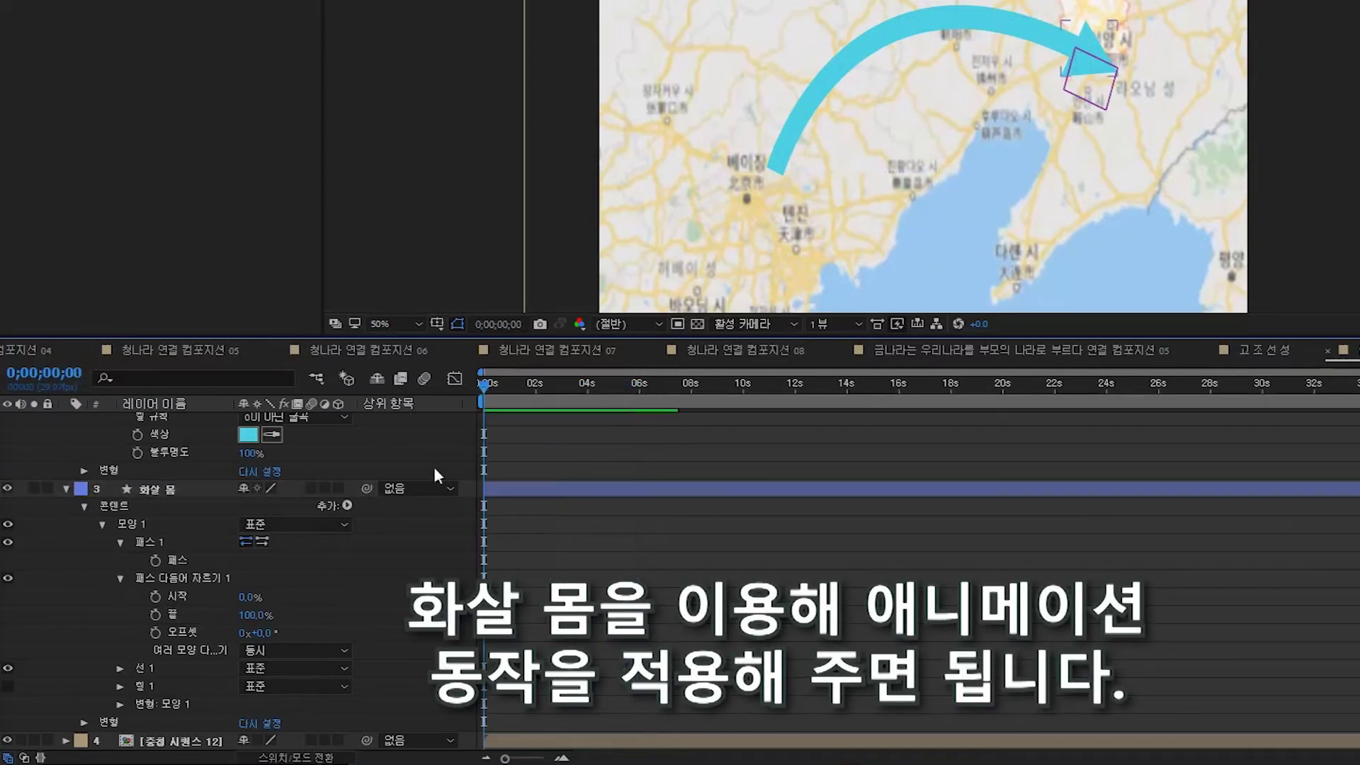
left_click(153, 618)
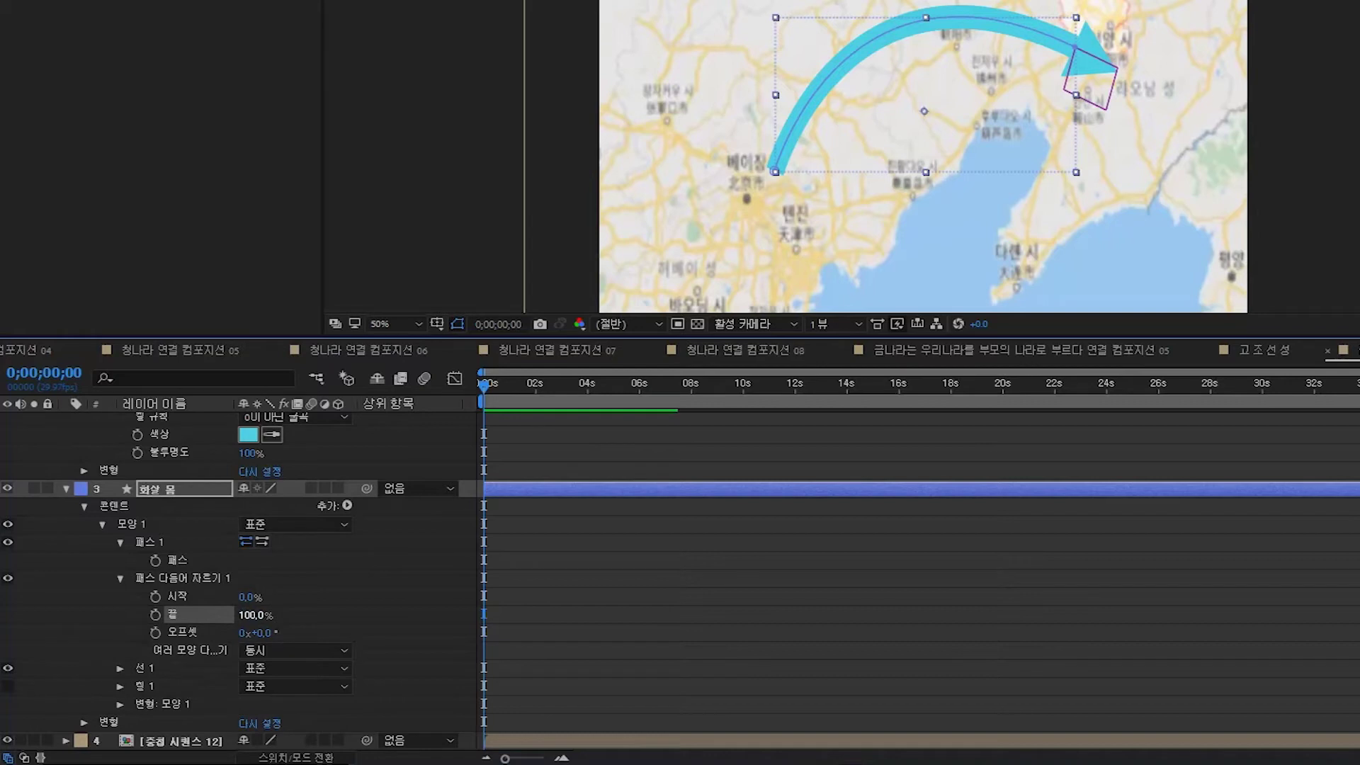
left_click_drag(252, 615, 184, 615)
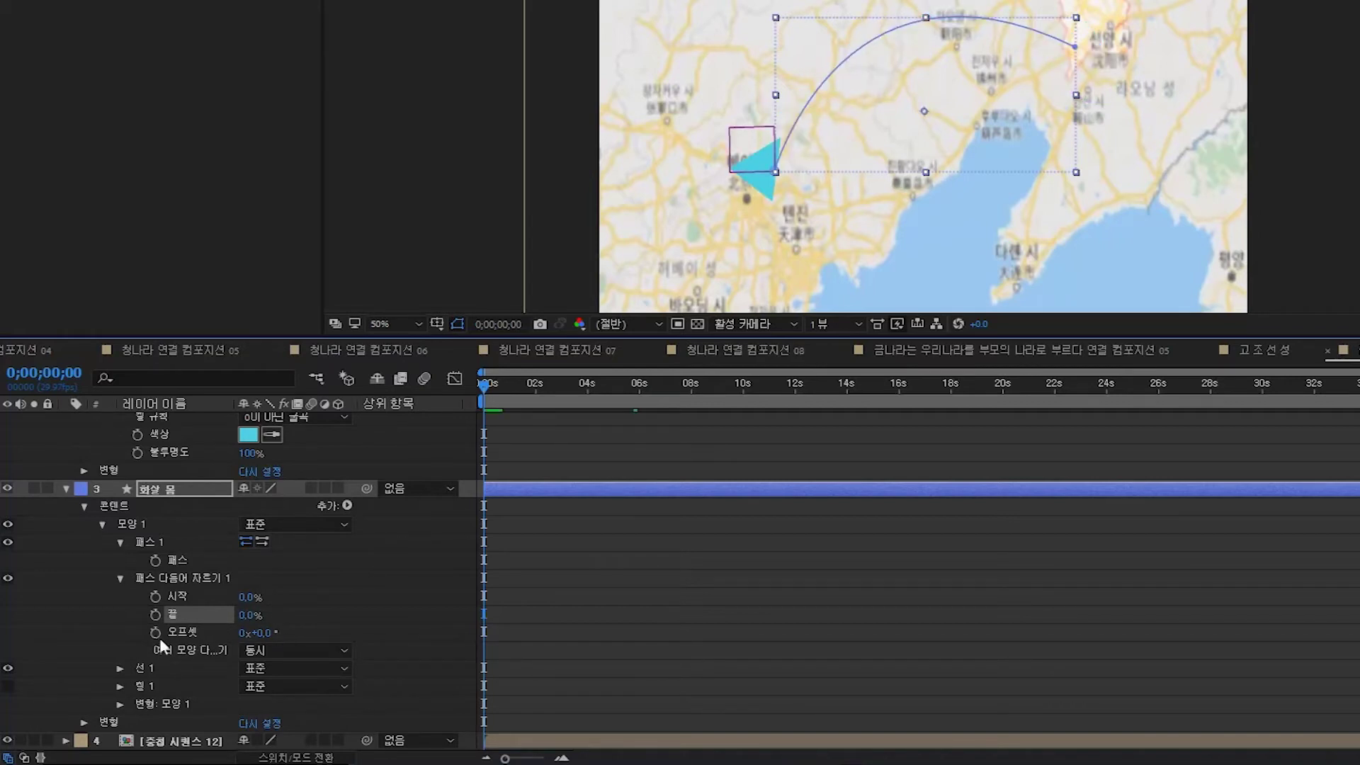
left_click(156, 617)
left_click_drag(482, 384, 586, 397)
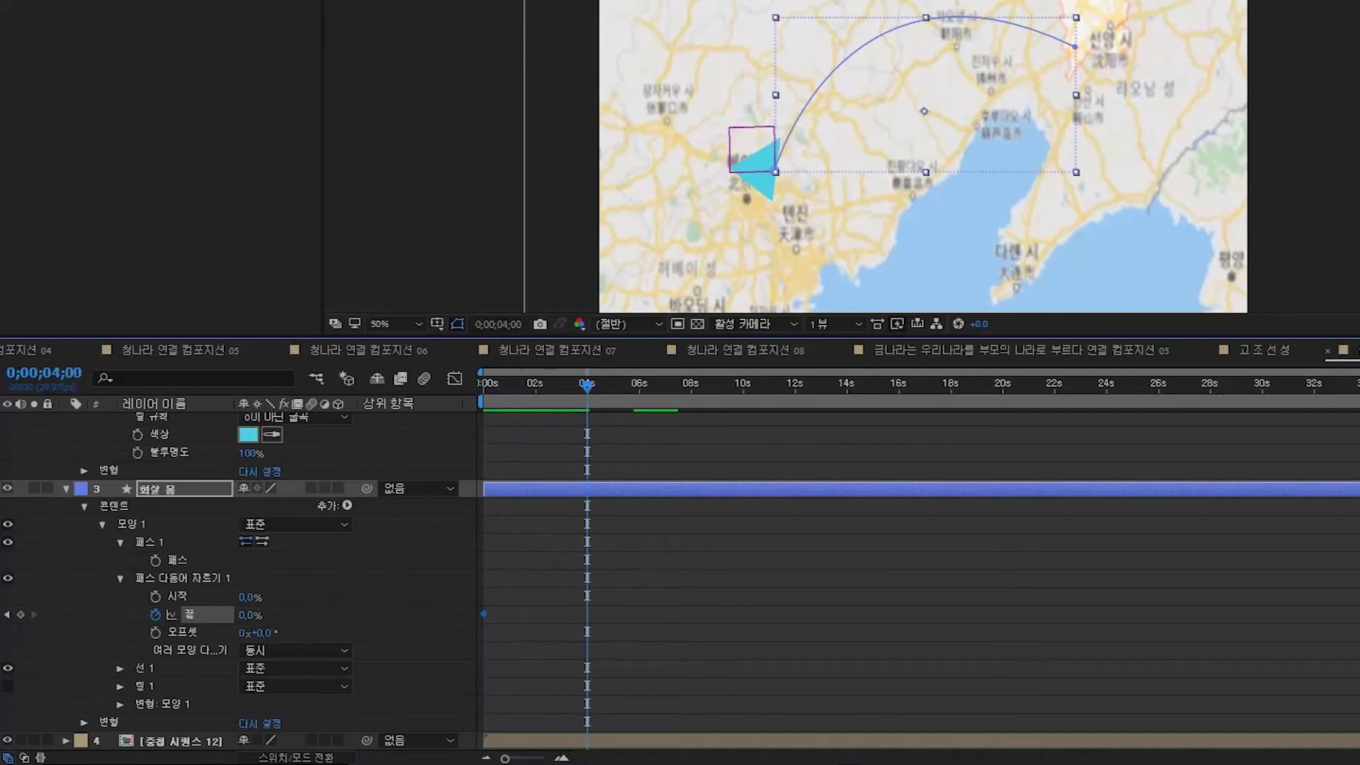
left_click_drag(250, 615, 318, 615)
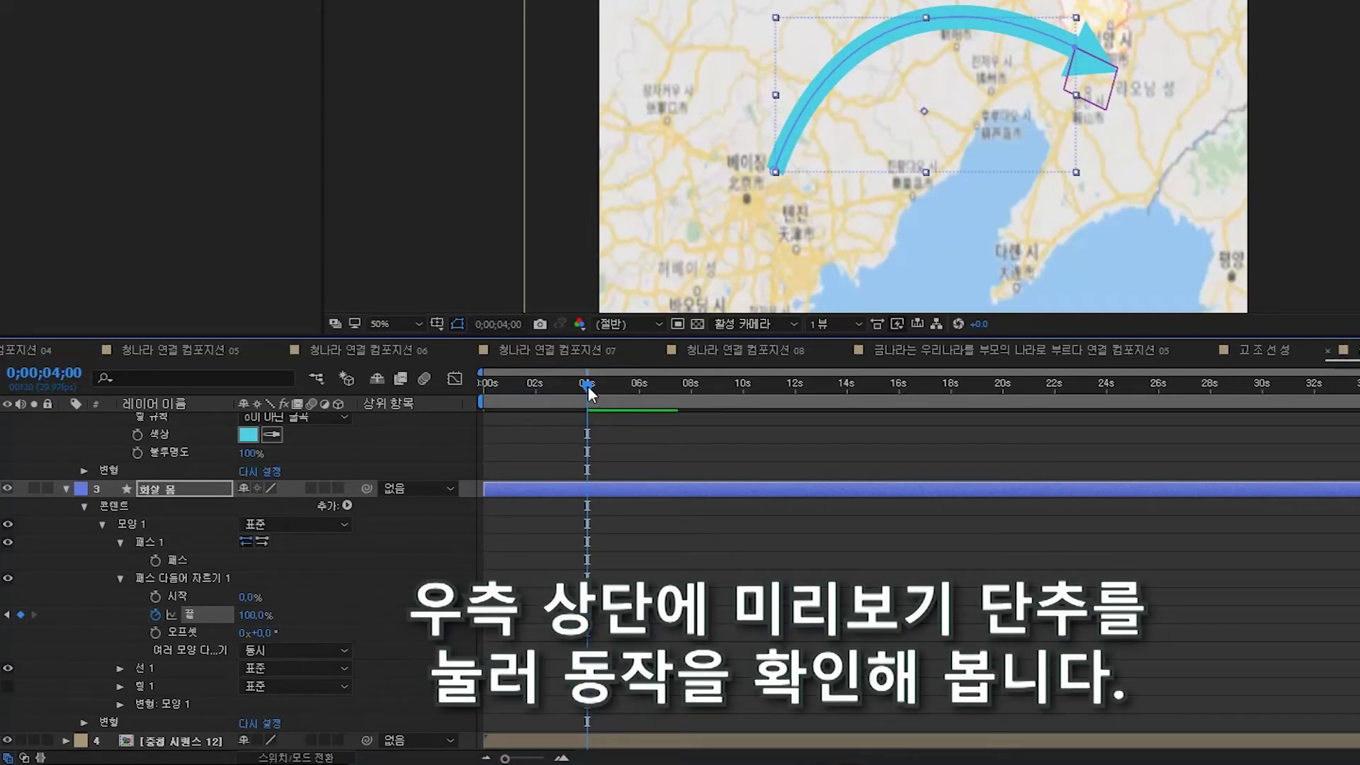
Preview the arrow animation from the start of the composition
left_click_drag(587, 386, 563, 386)
key("space")
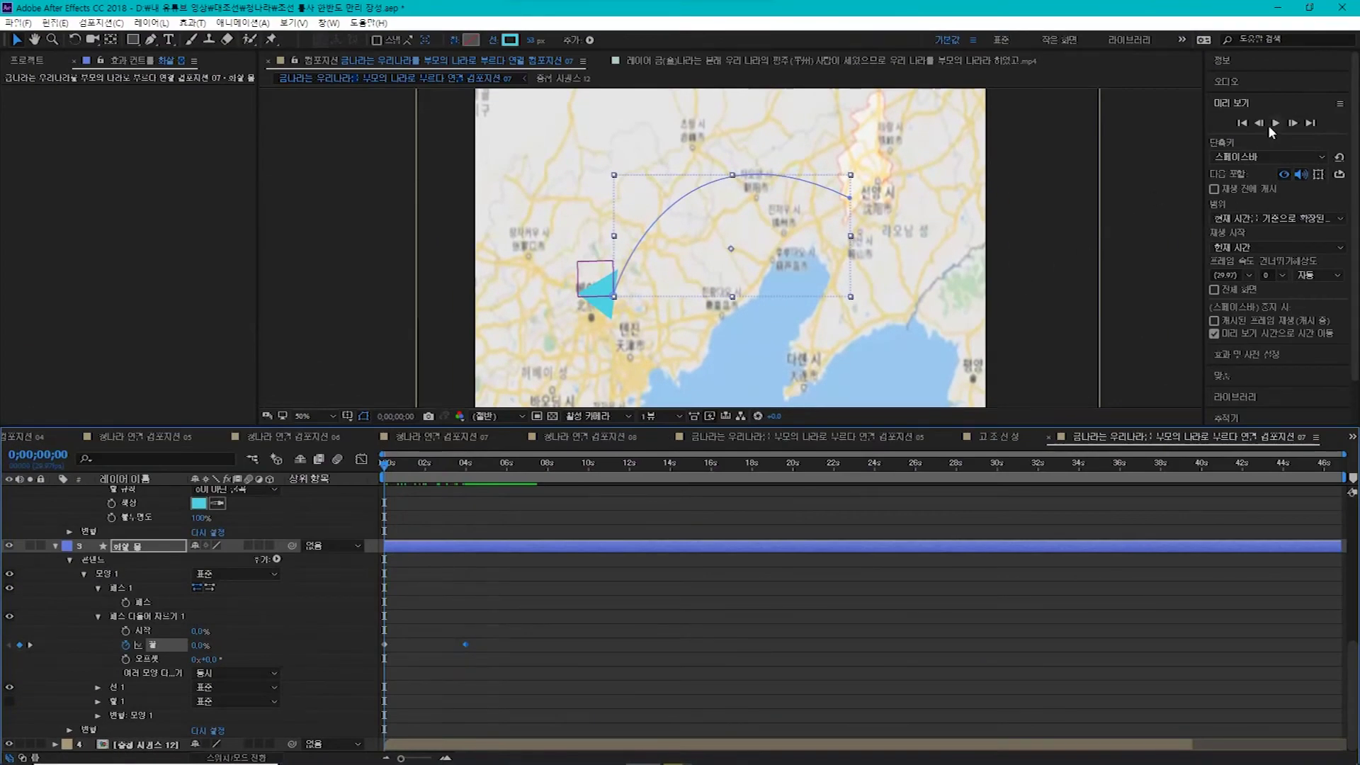
left_click(1269, 124)
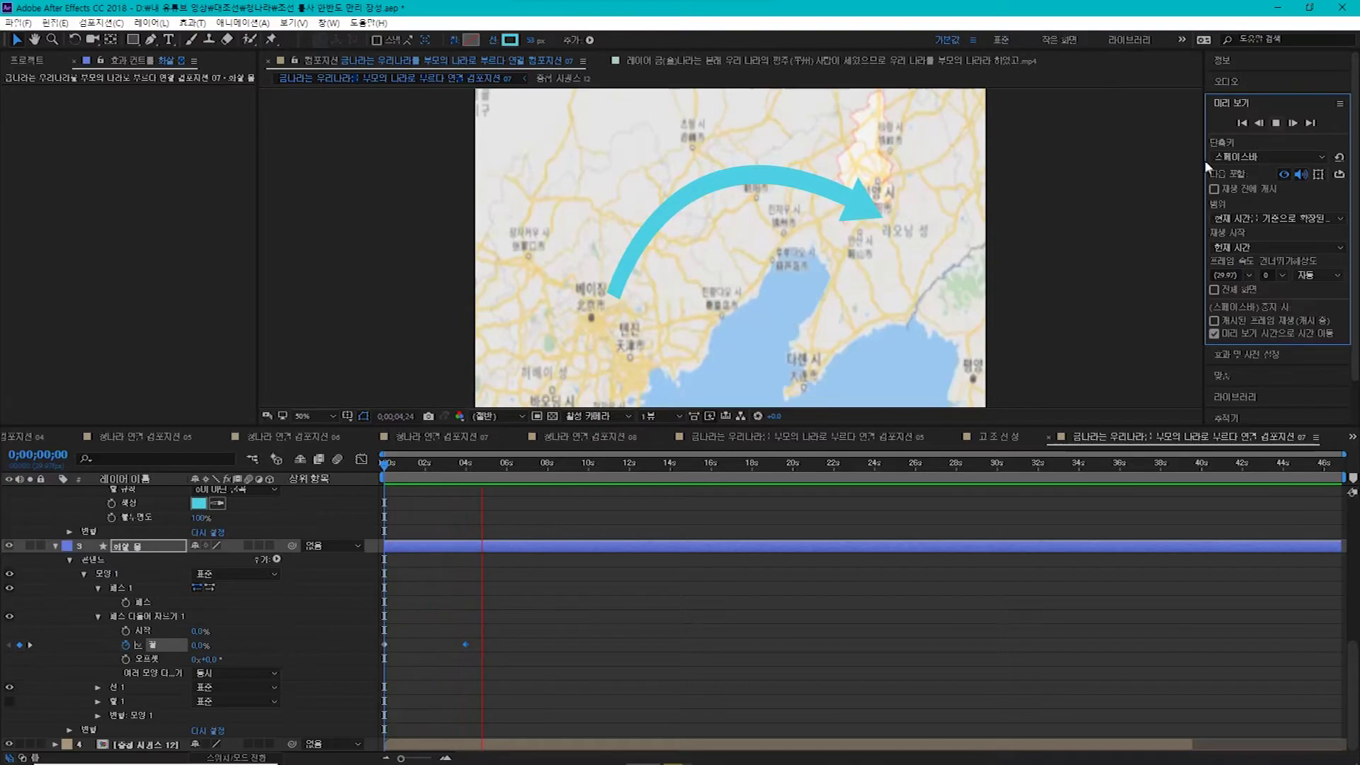
key("space")
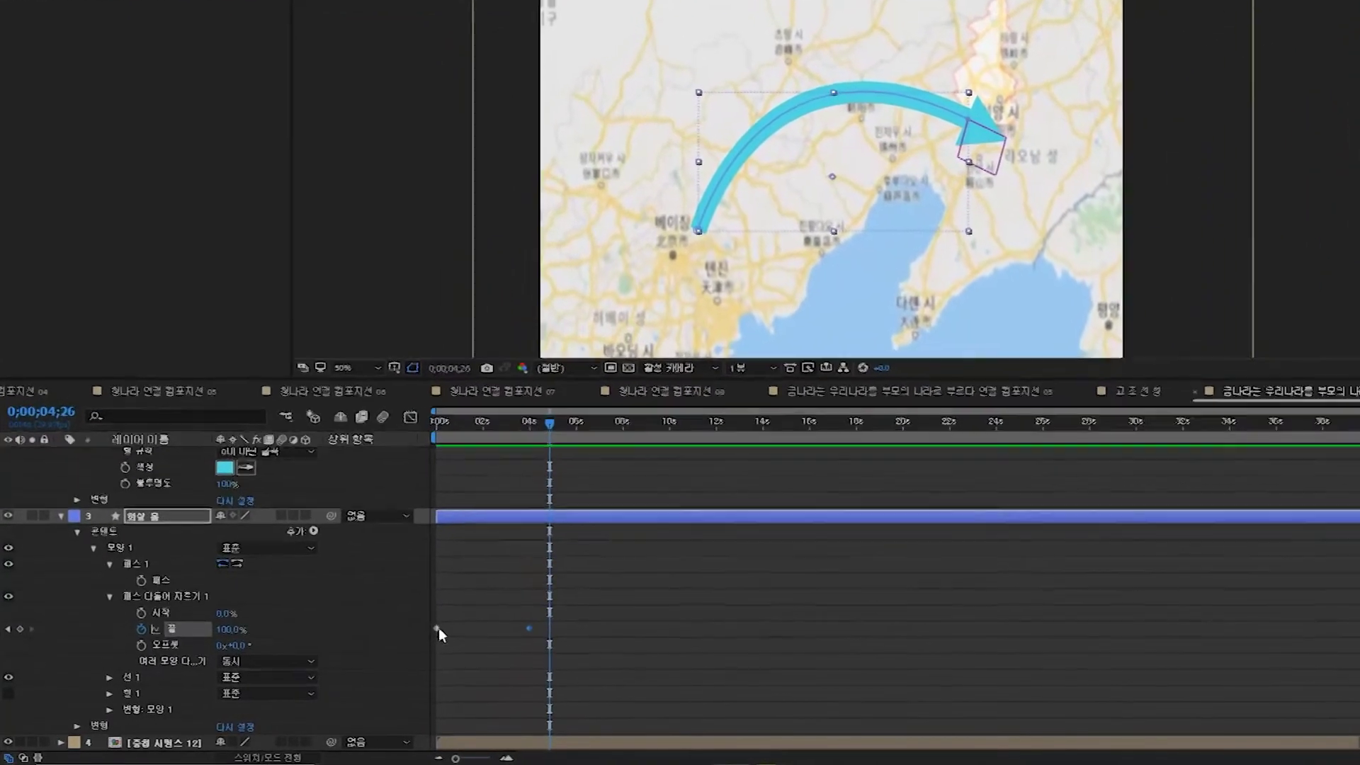
Apply Easy Ease Out (천천히 나가기) to the first 끝 keyframe at 0 seconds
left_click(437, 628)
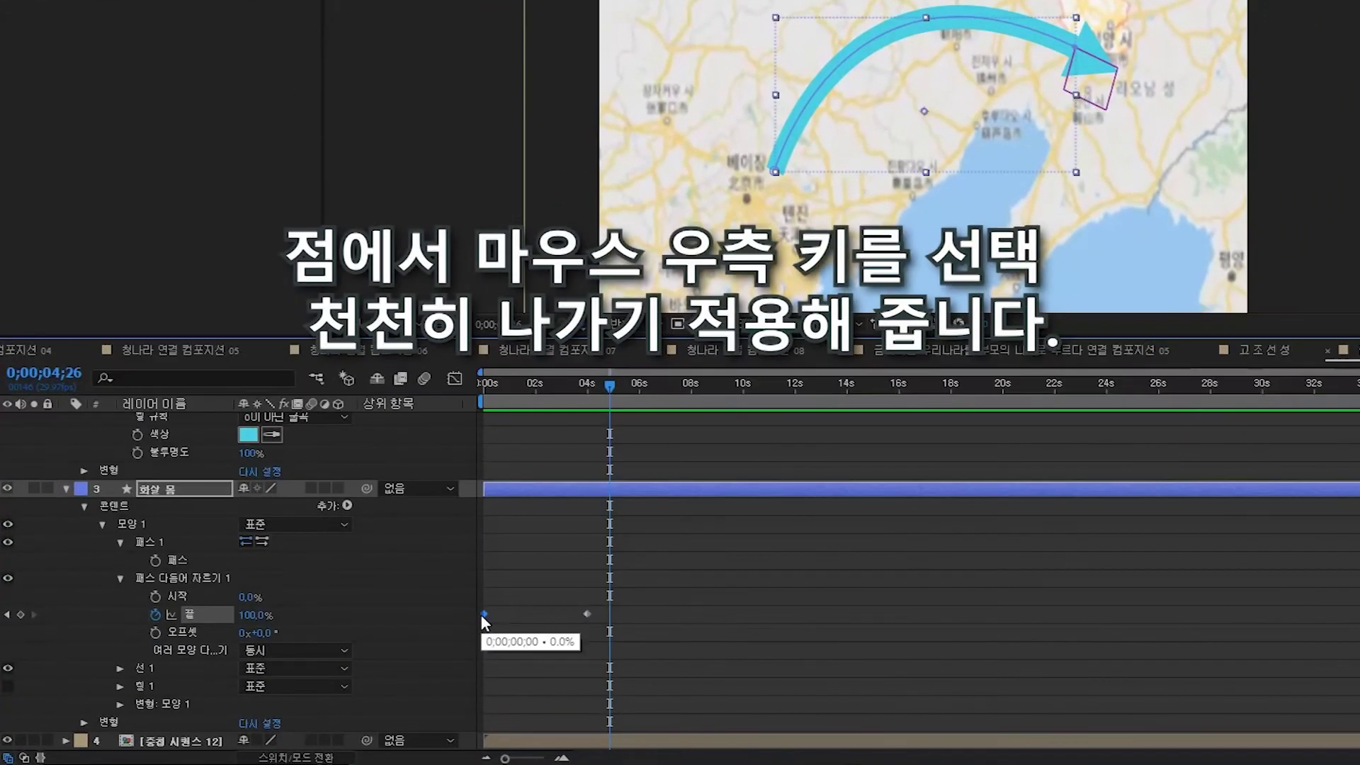
right_click(483, 615)
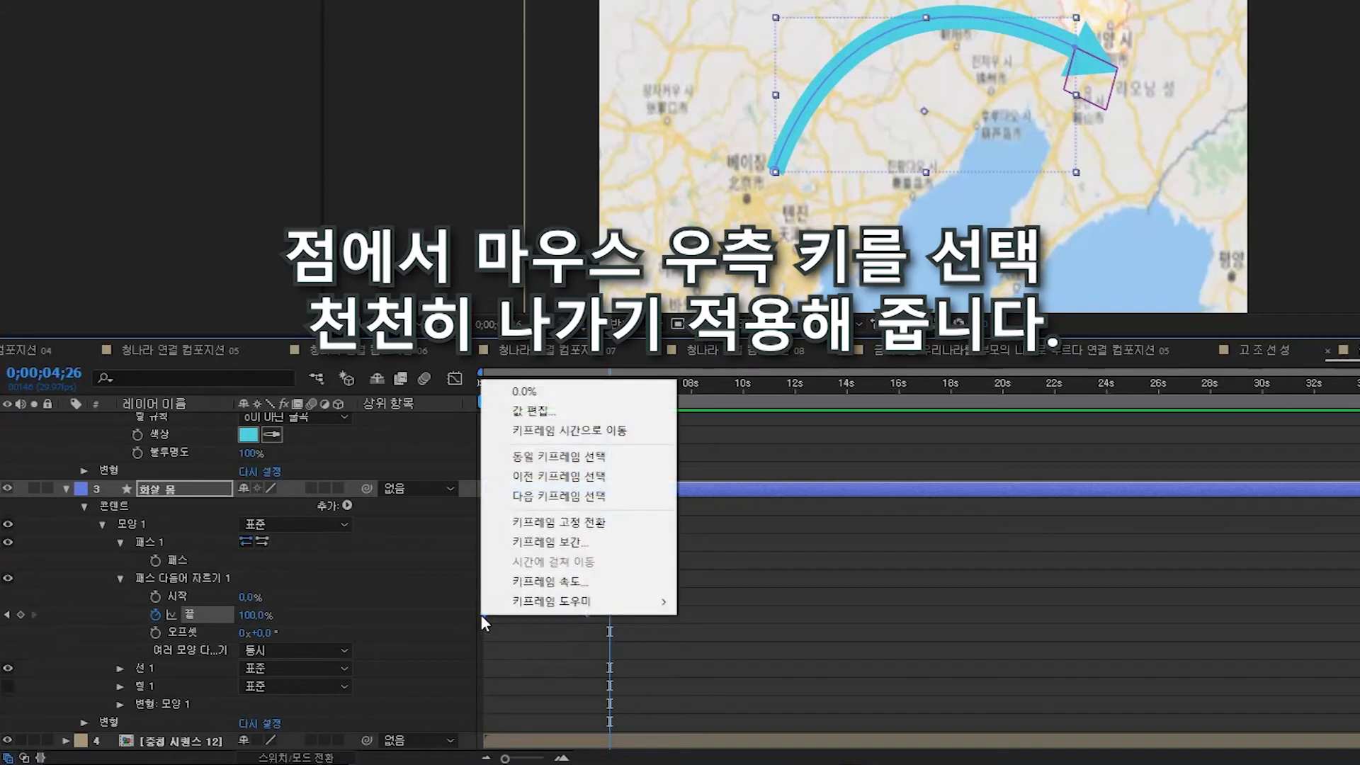
mouse_move(528, 602)
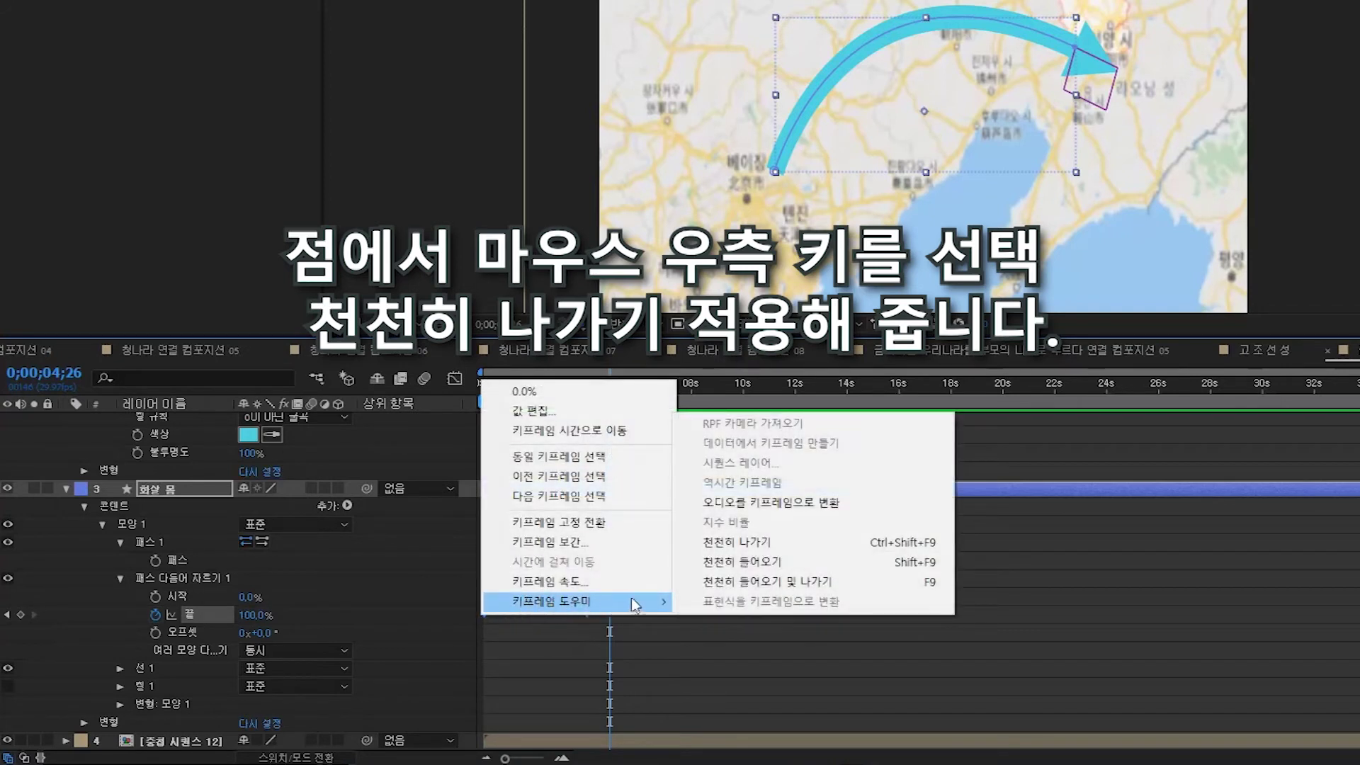
left_click(775, 544)
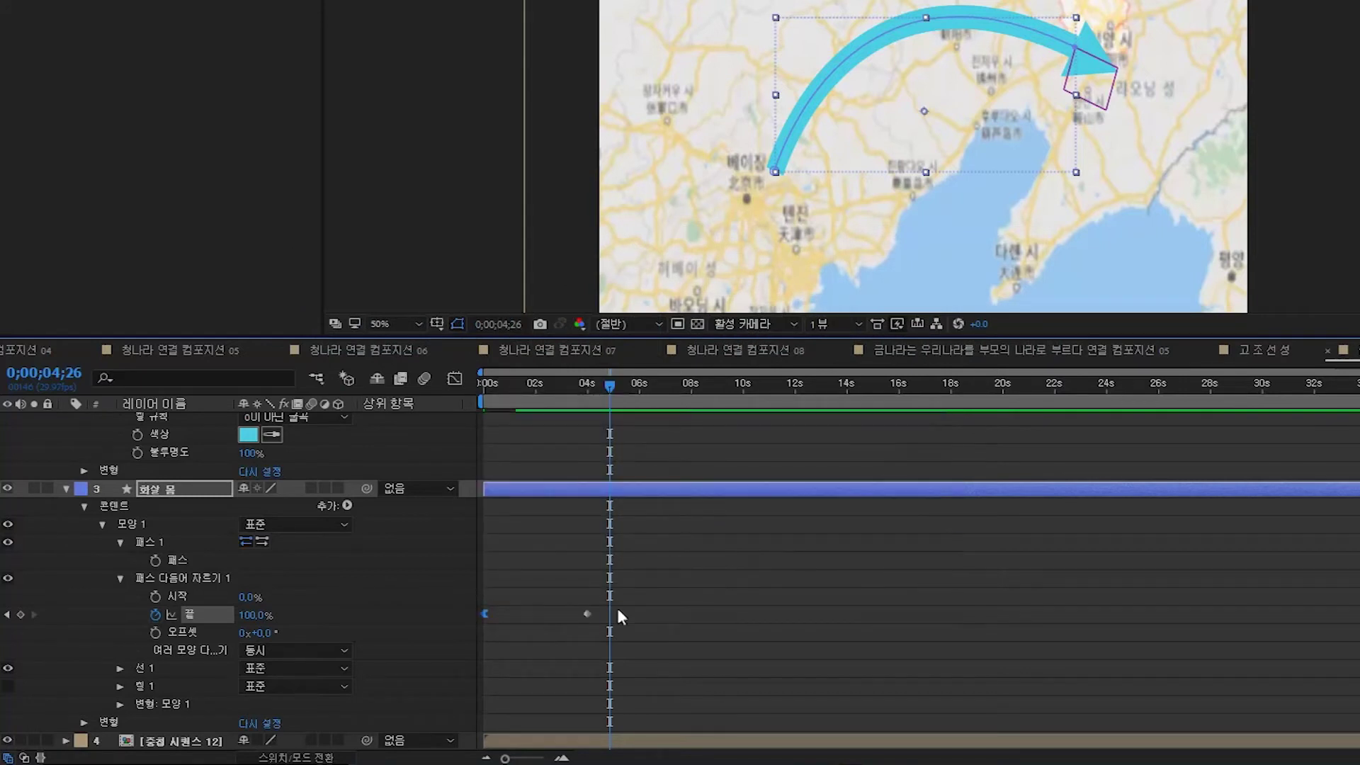
Apply Easy Ease In (천천히 들어오기) to the second 끝 keyframe at 4 seconds
left_click(586, 615)
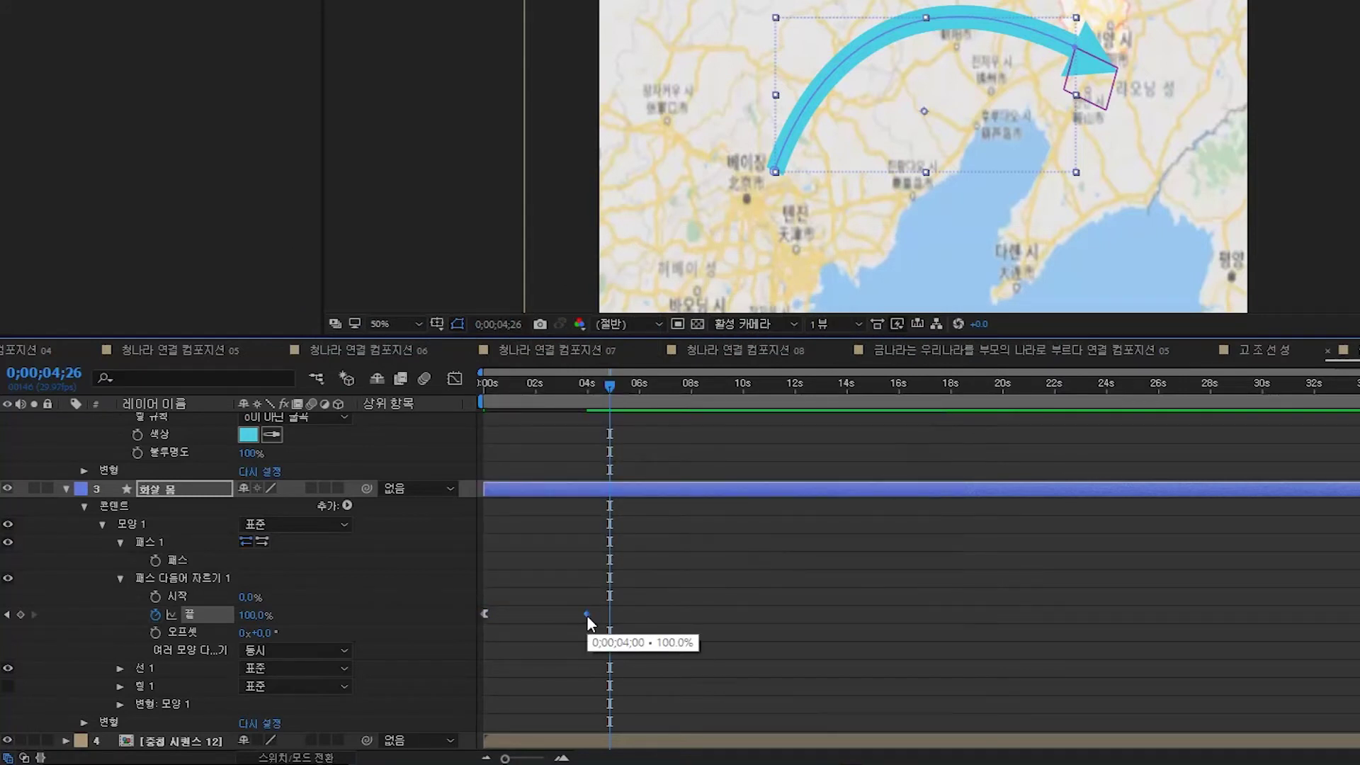
right_click(586, 615)
mouse_move(724, 604)
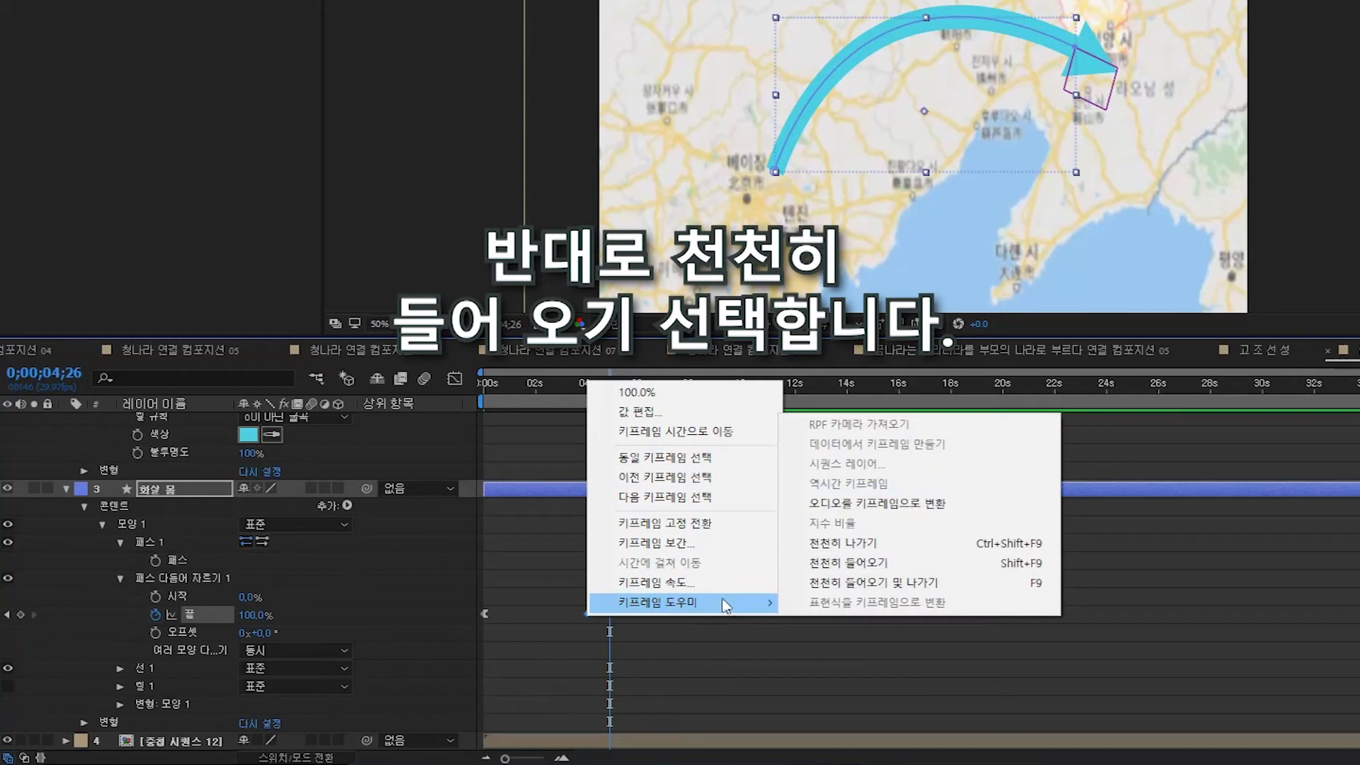
left_click(907, 564)
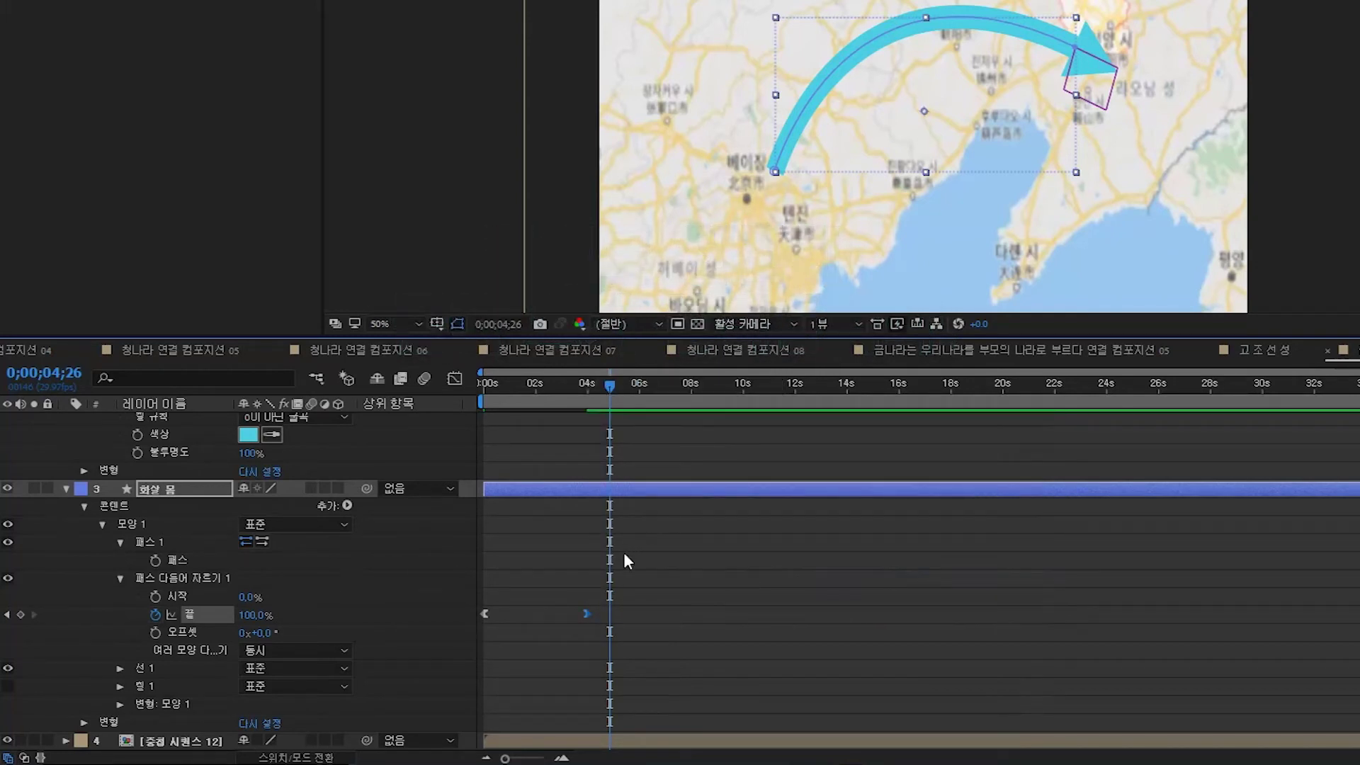
Play the eased arrow animation from 0;00;00;00 to check its smoothness and speed
left_click_drag(609, 389, 461, 436)
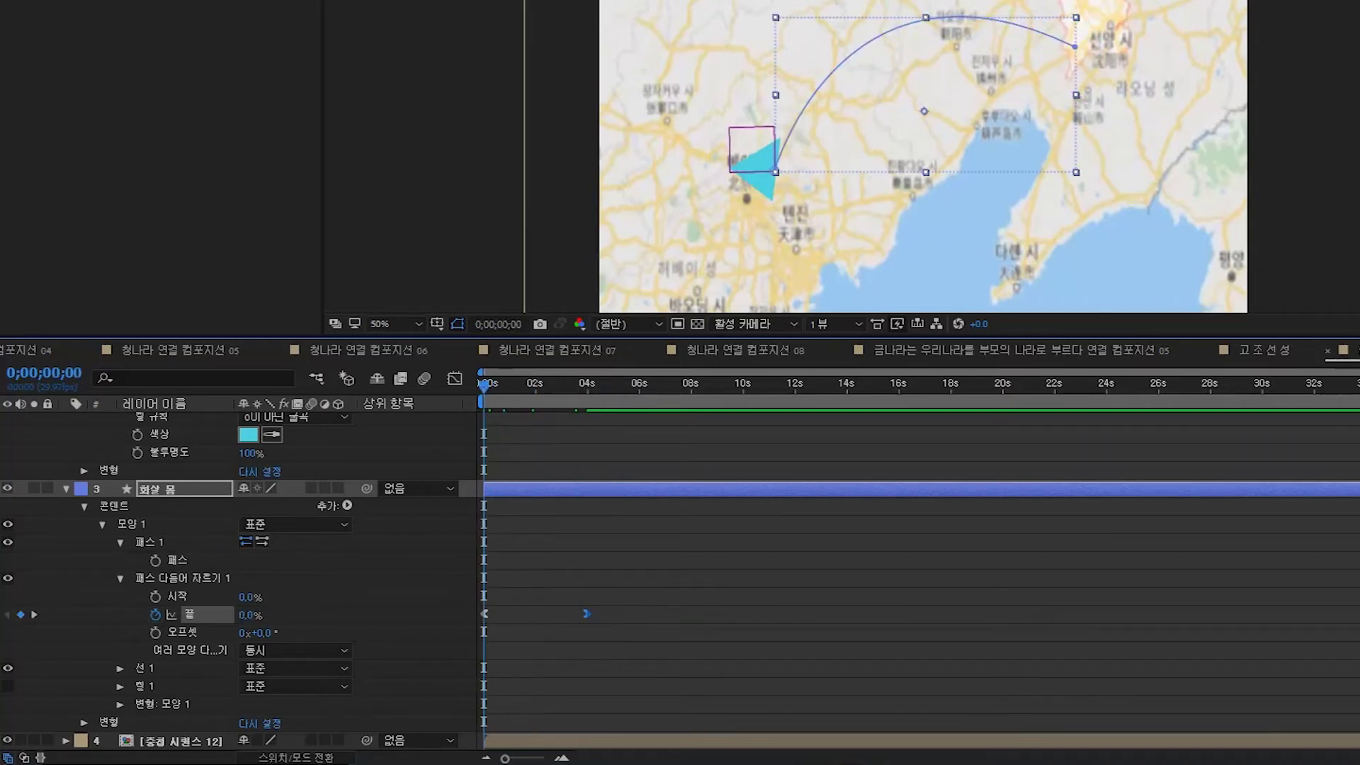
key("space")
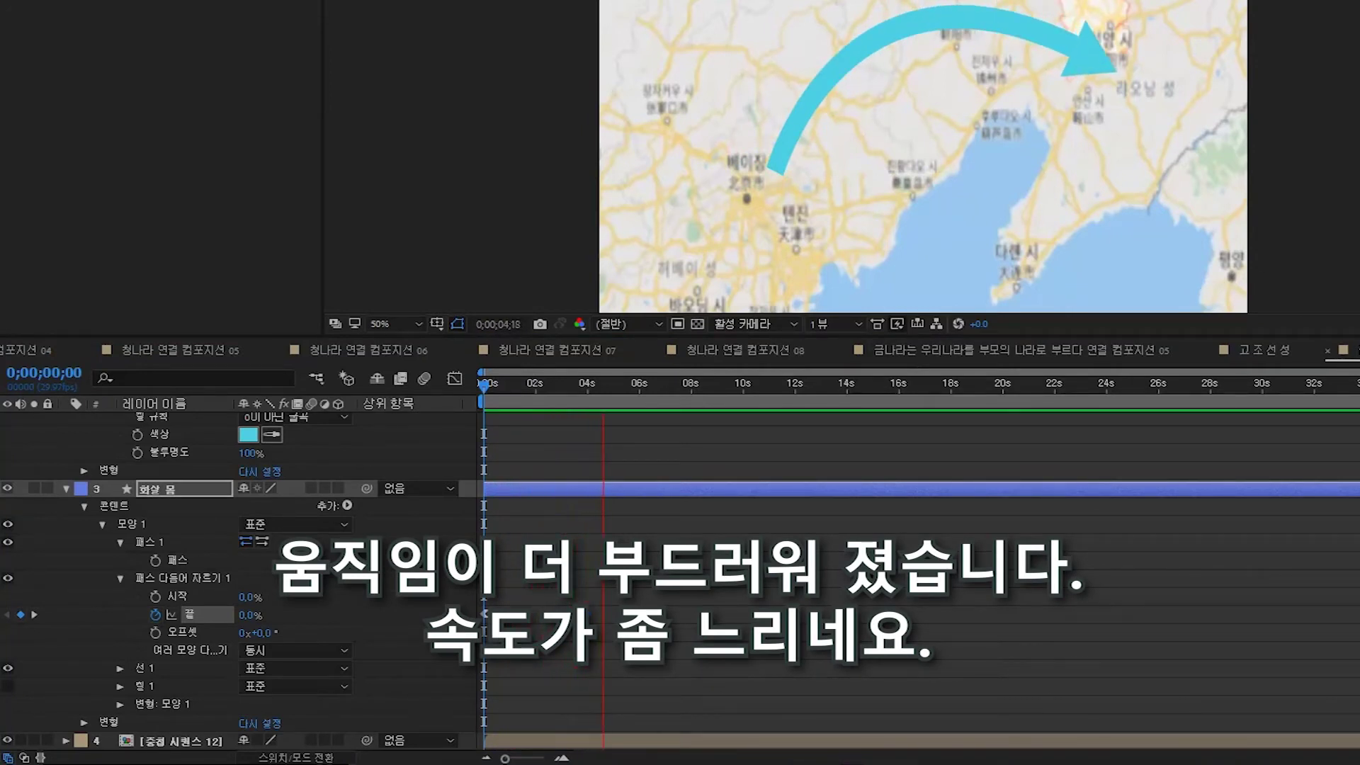
key("space")
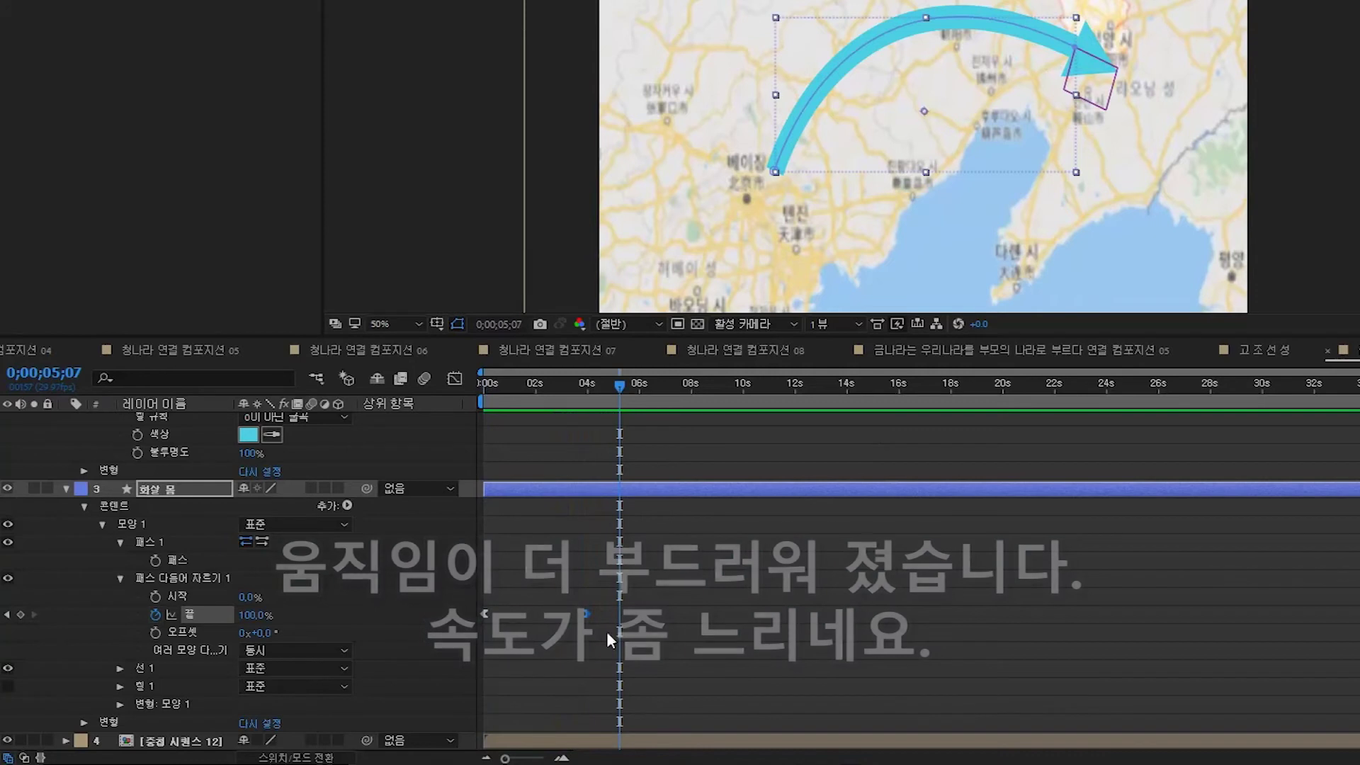
Move the second 끝 keyframe earlier, to about 2.5 seconds, to speed up the arrow
left_click_drag(583, 615, 548, 610)
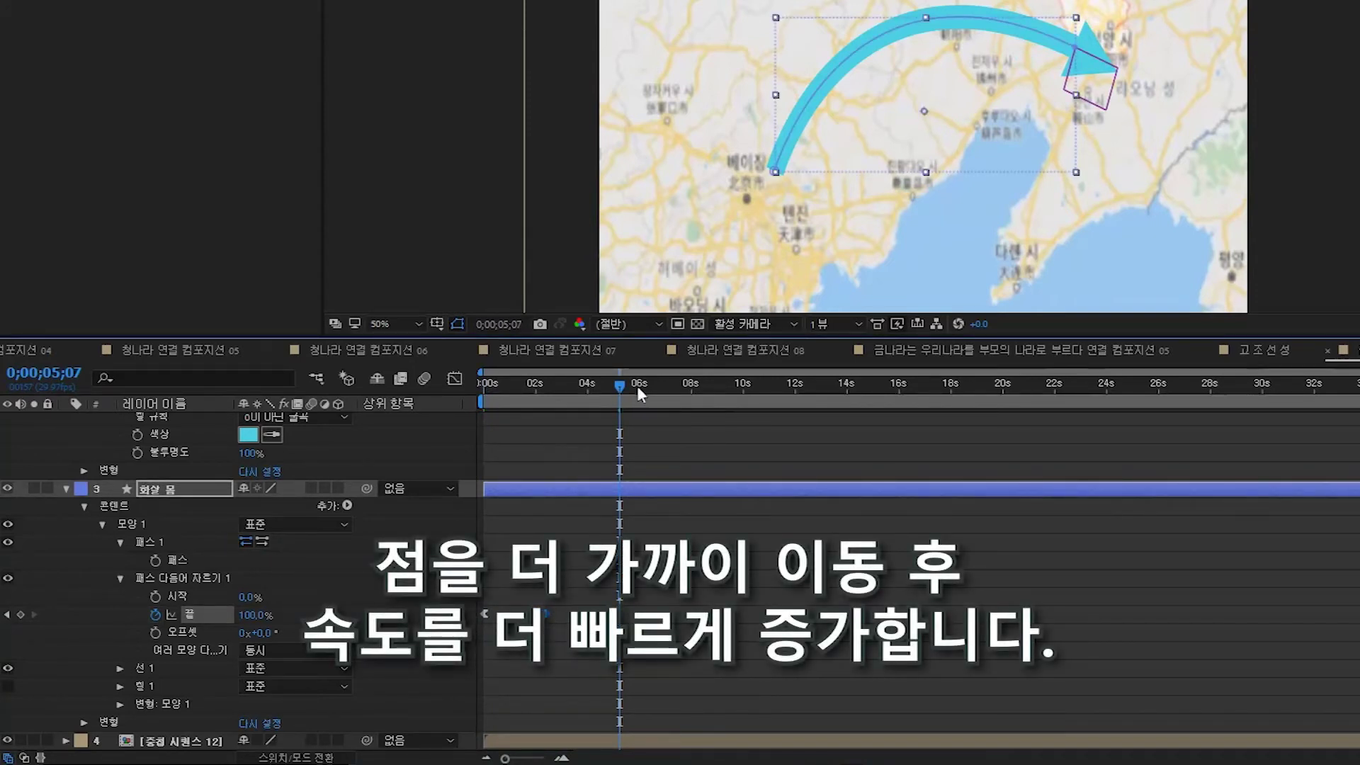
Play the arrow animation from 0;00;00;00 to check the speed with the shortened 끝 keyframe spacing
left_click(608, 383)
key("Home")
key("space")
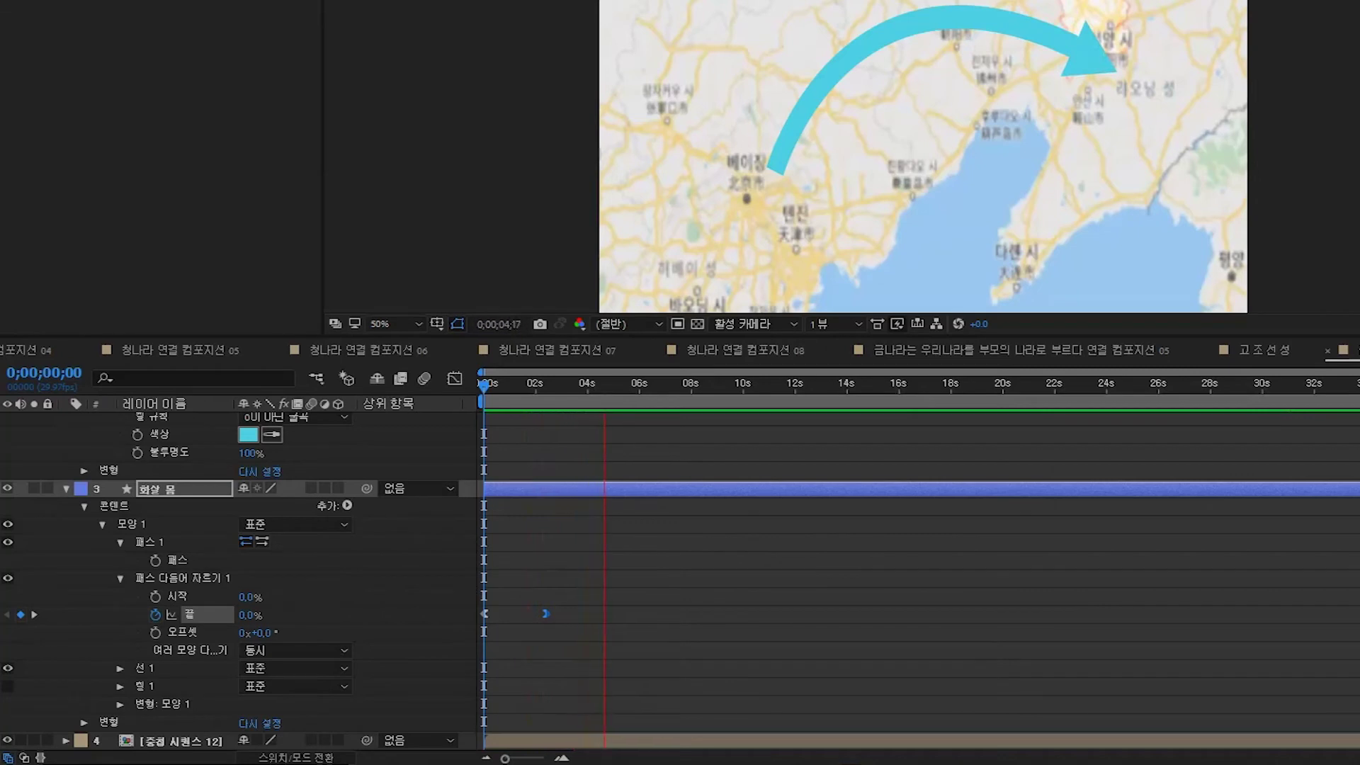
key("space")
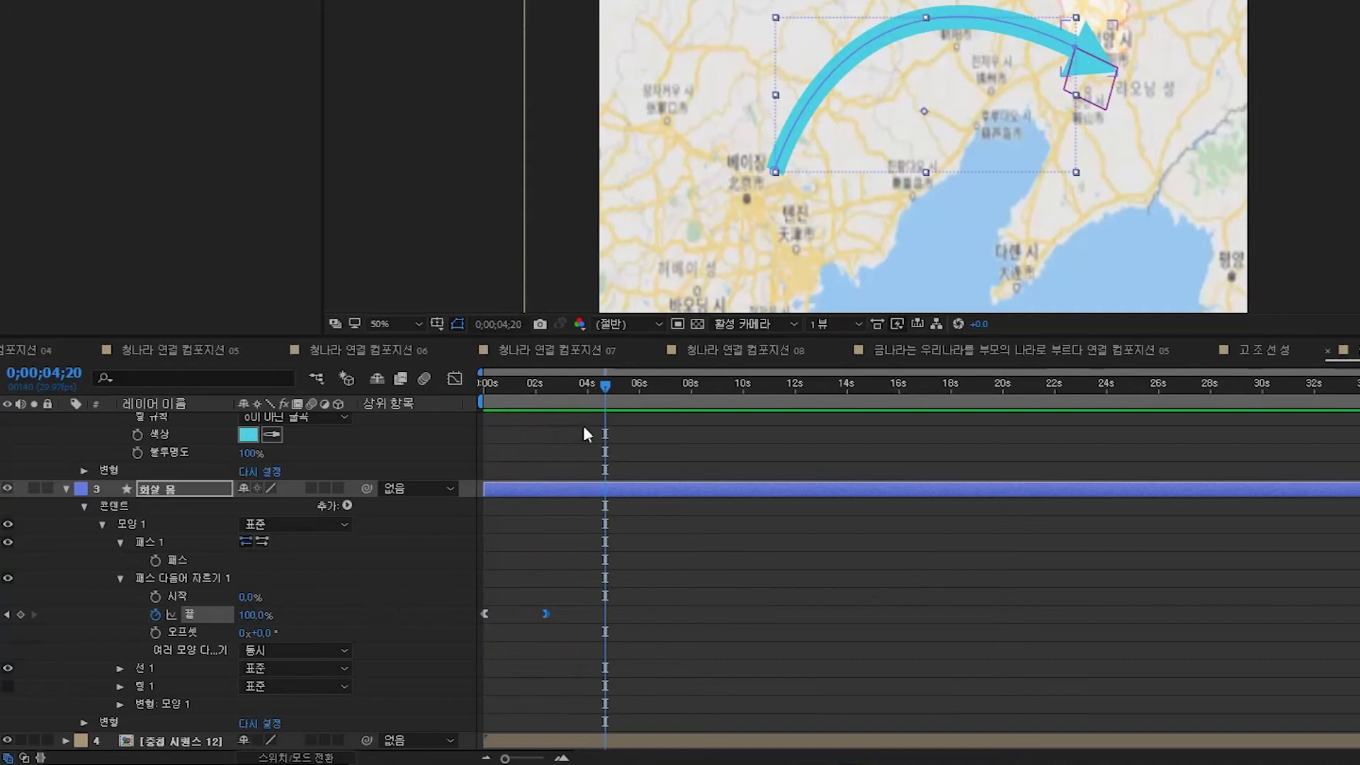
Keyframe the trim path's 시작 (Start) value at 0% near 0;00;01;17 and 100% near 3 seconds
left_click_drag(606, 388, 527, 422)
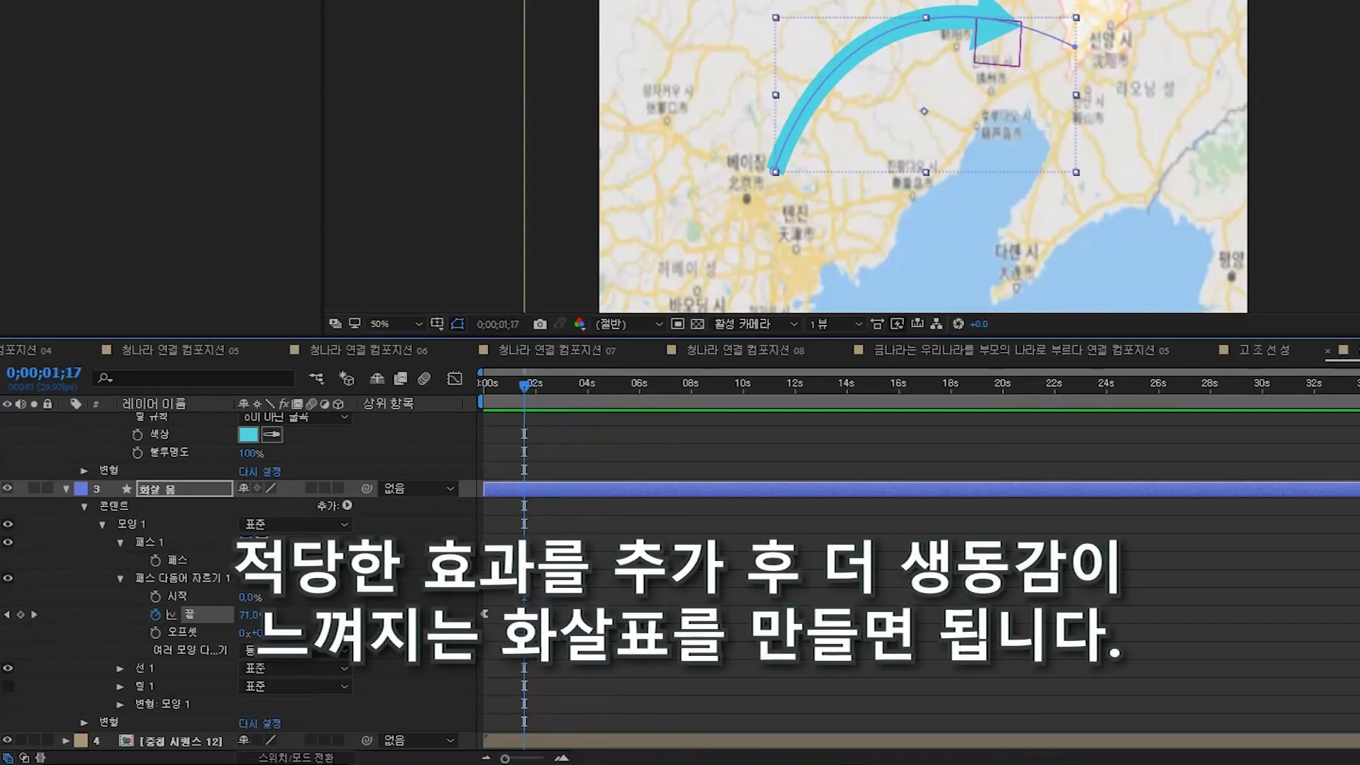
left_click(155, 596)
left_click_drag(530, 386, 563, 385)
left_click_drag(249, 597, 321, 597)
Play the animation from the beginning to check how the arrow's tail follows its head along the path
key("space")
left_click_drag(551, 385, 453, 457)
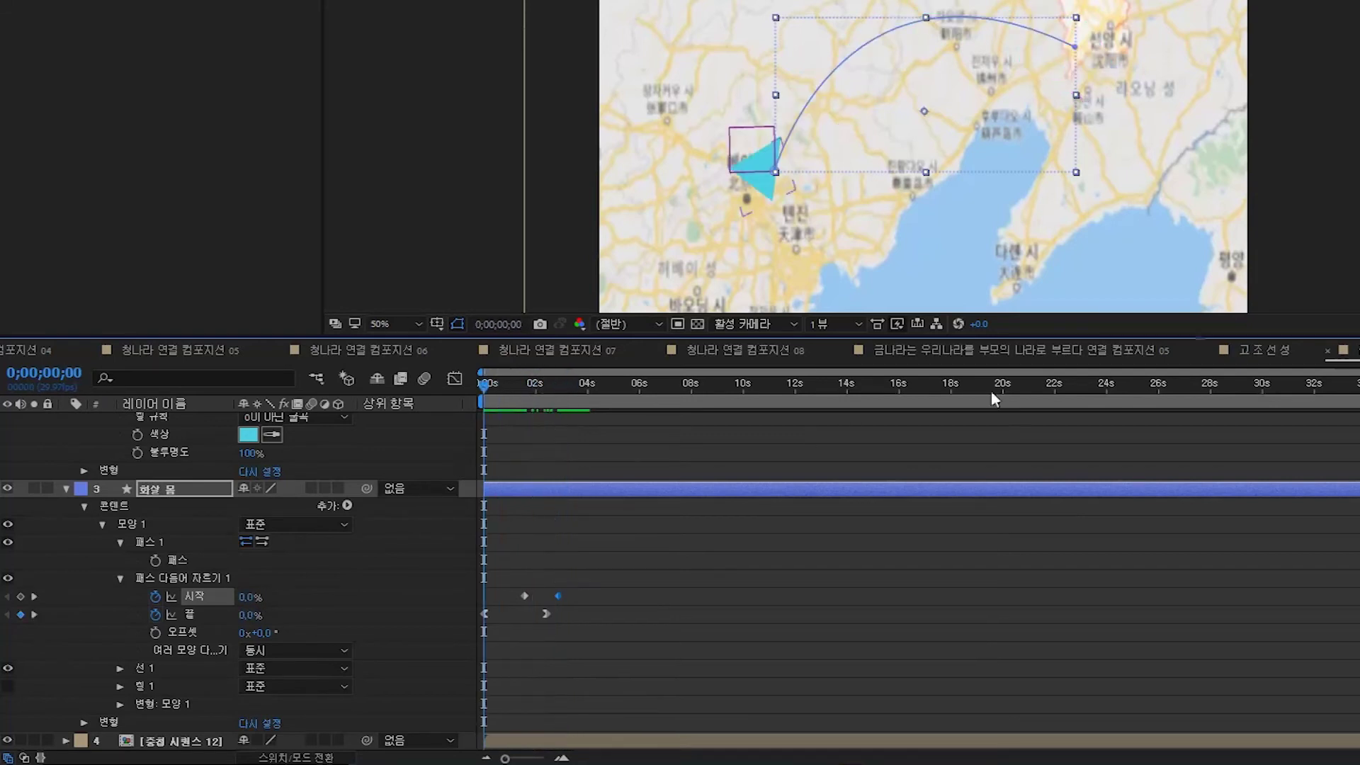
key("space")
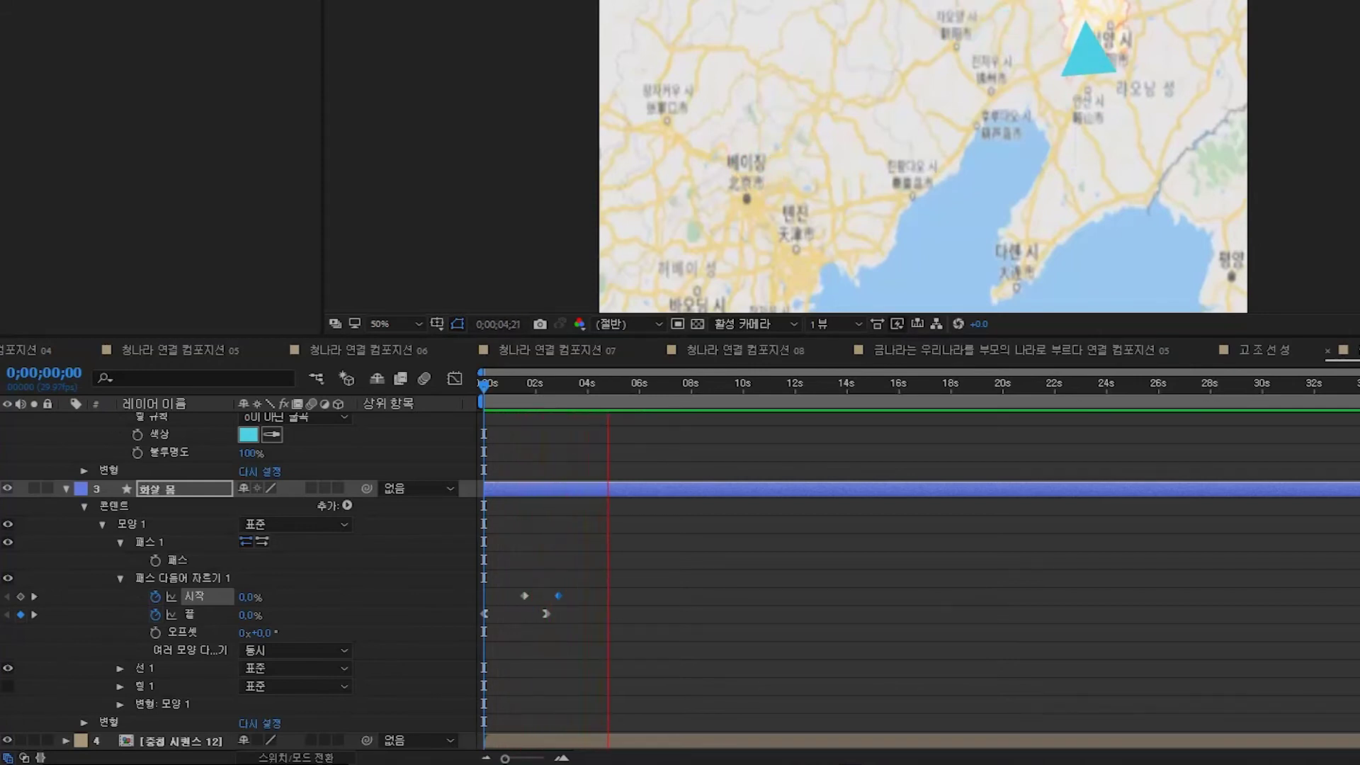
key("space")
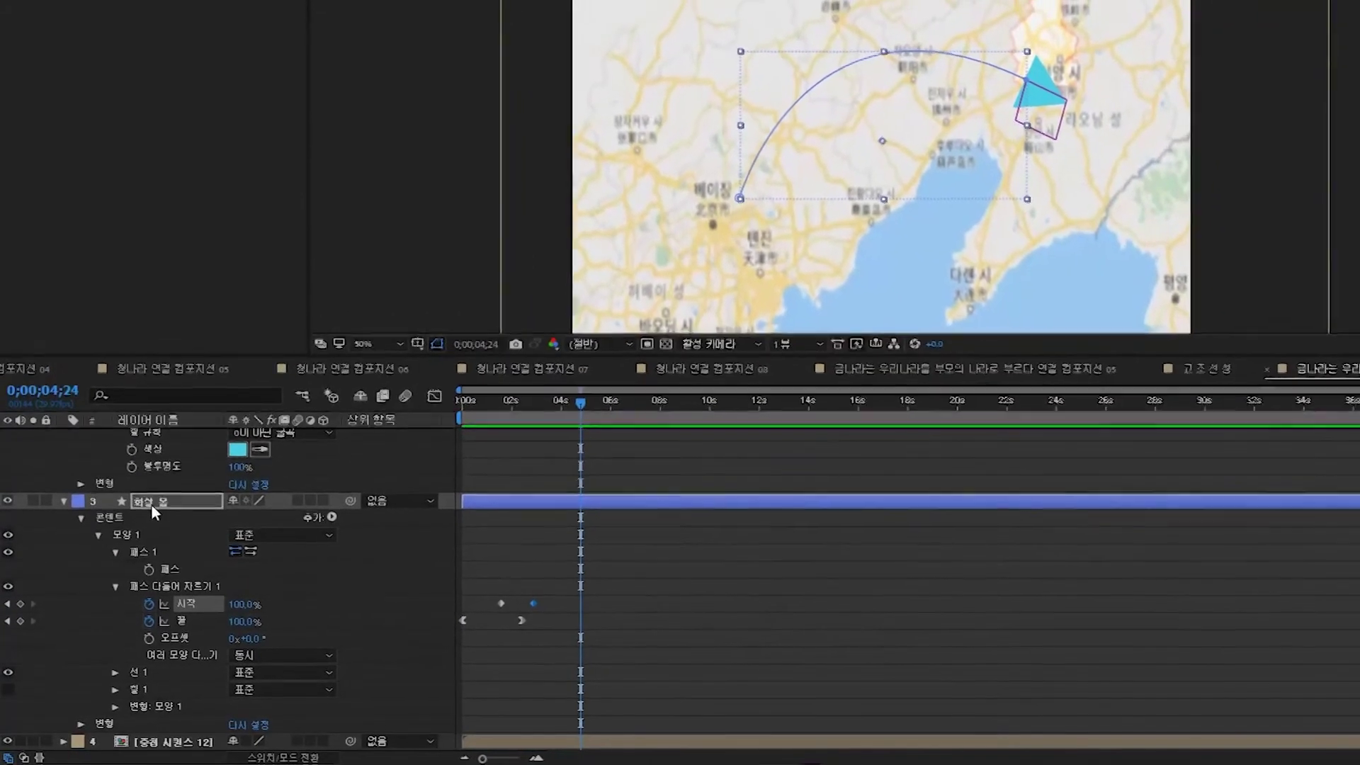
Apply the perspective Drop Shadow effect (그림자) to the arrow body layer 화살 몸
left_click(152, 503)
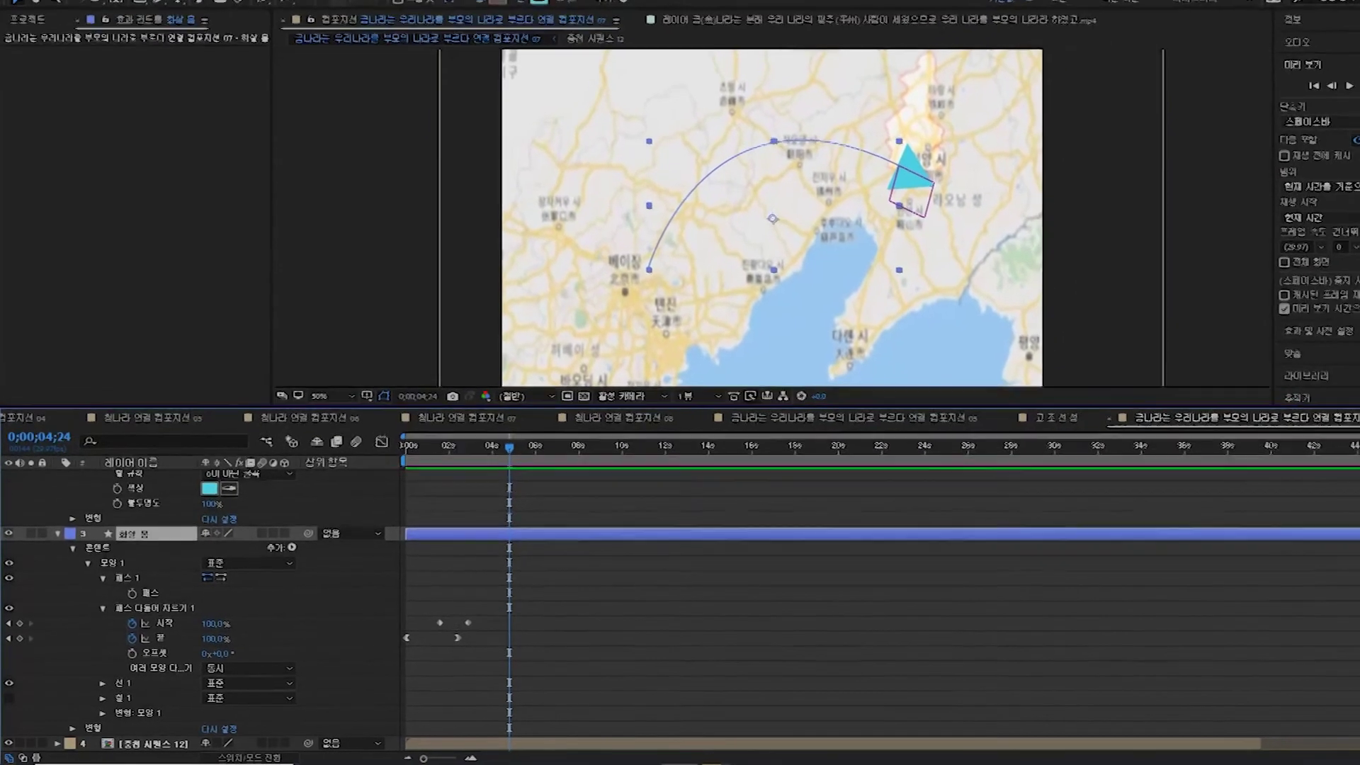
left_click(190, 9)
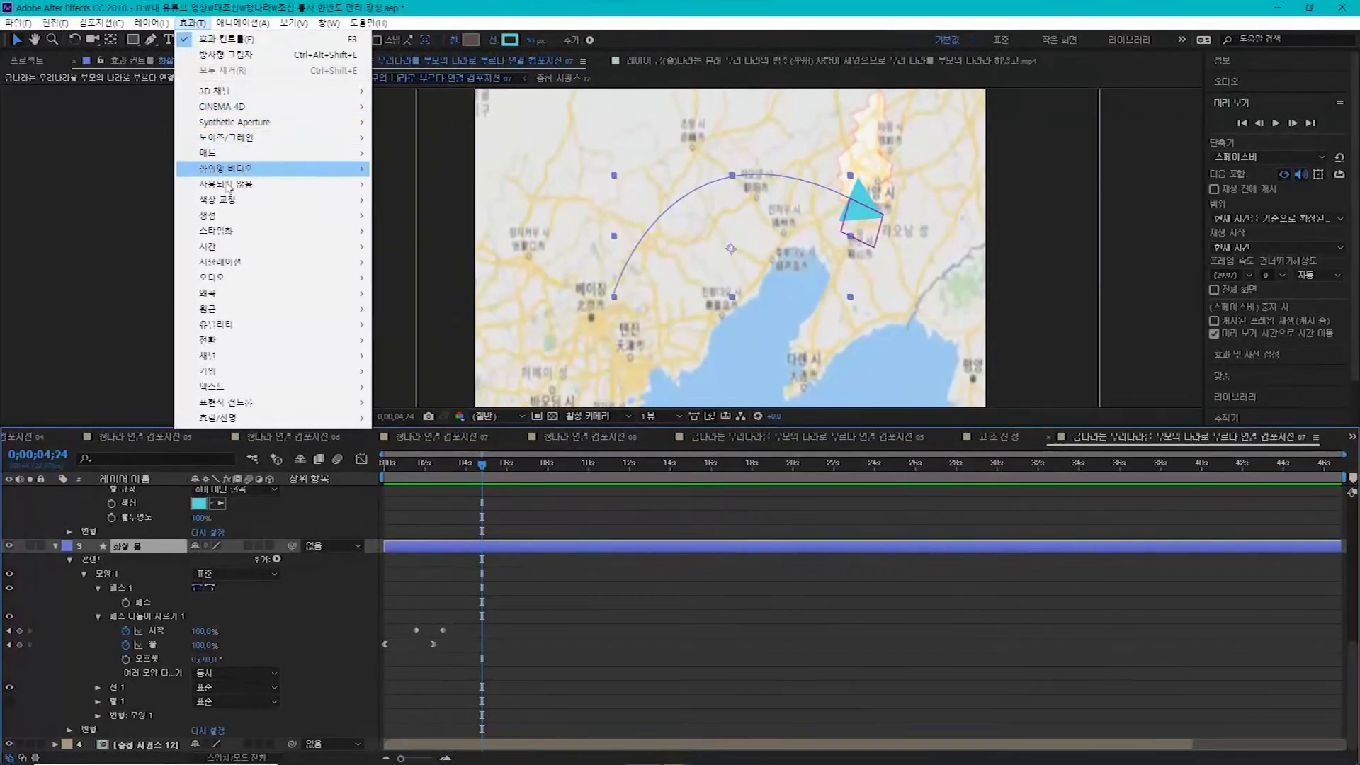
mouse_move(233, 315)
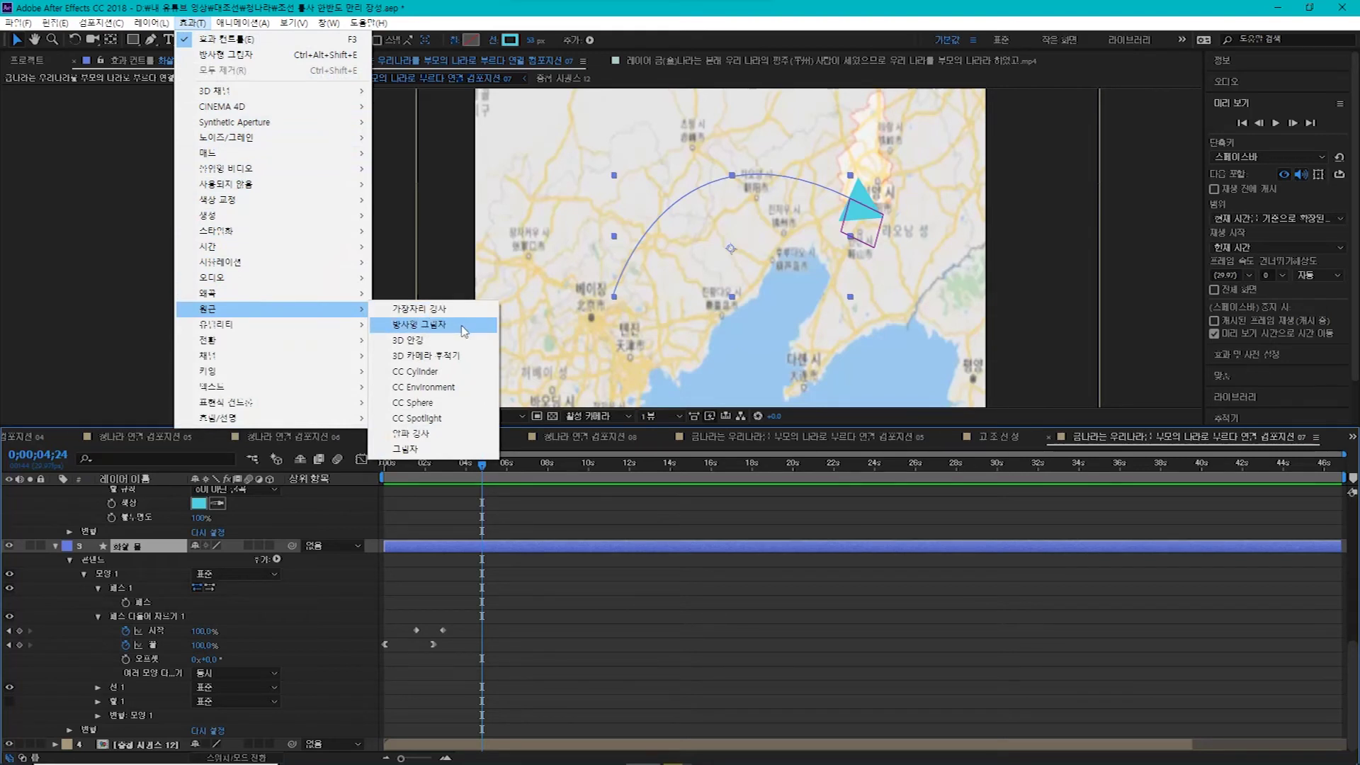
left_click(438, 451)
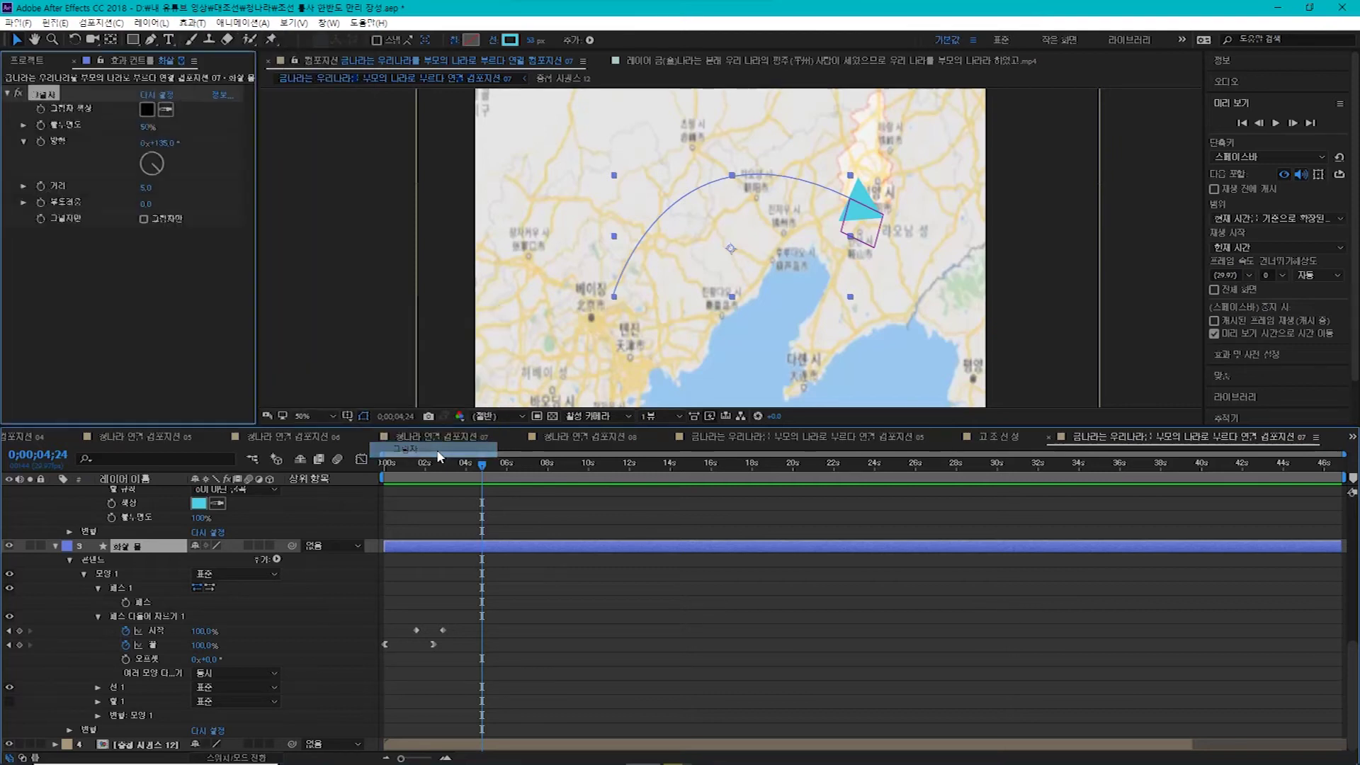
Set the arrow body shadow's distance (거리) to 23, checking it at 0;00;01;21 where the curved arrow is visible
left_click_drag(482, 473, 418, 474)
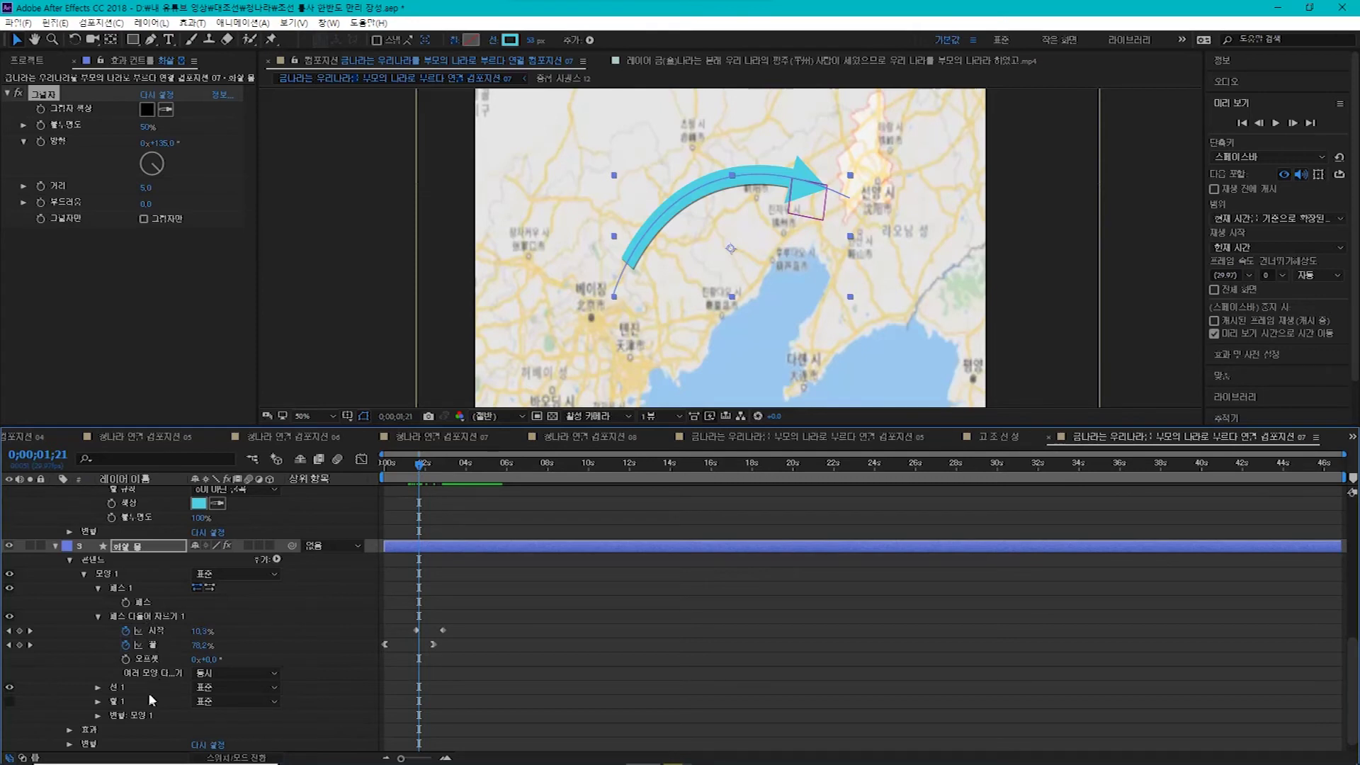
scroll(148, 694, "down", 1)
left_click(68, 716)
scroll(155, 714, "down", 1)
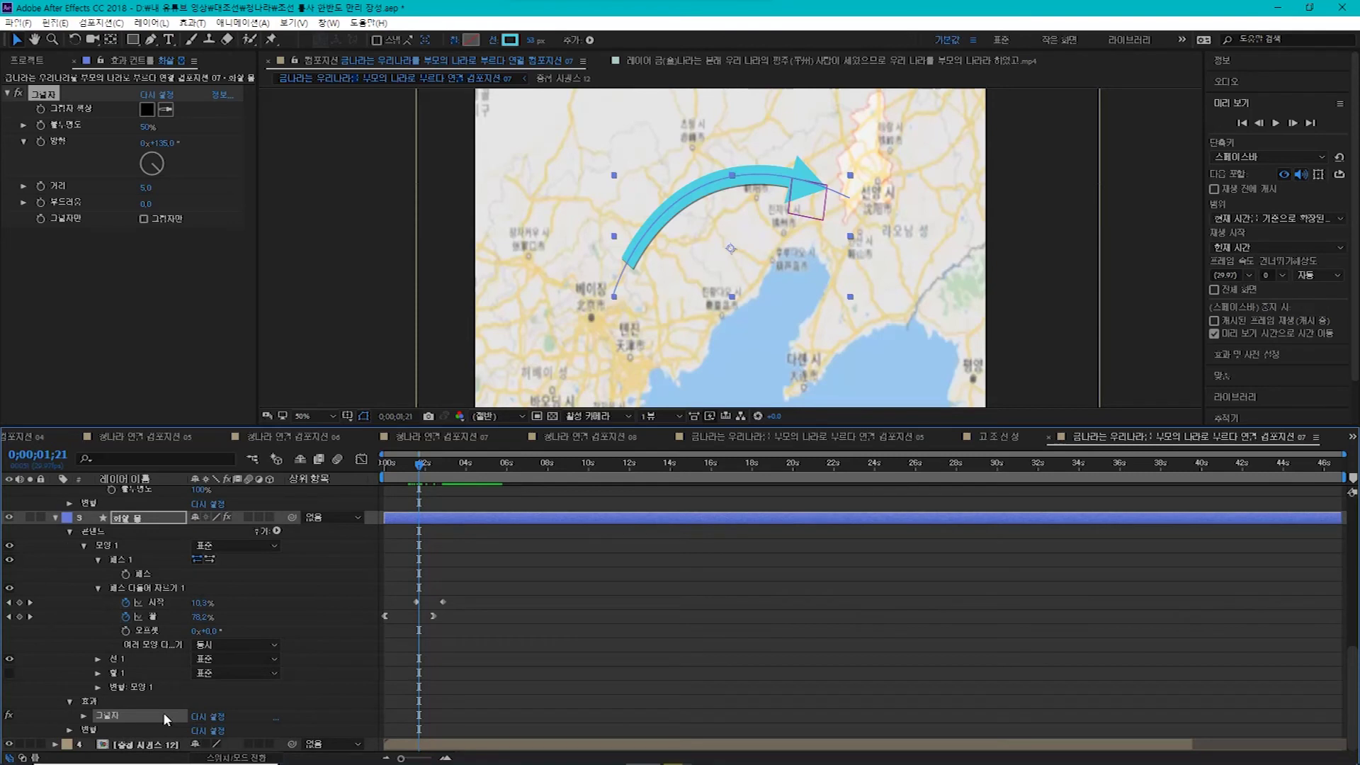
left_click(83, 714)
scroll(177, 670, "down", 5)
scroll(177, 670, "down", 2)
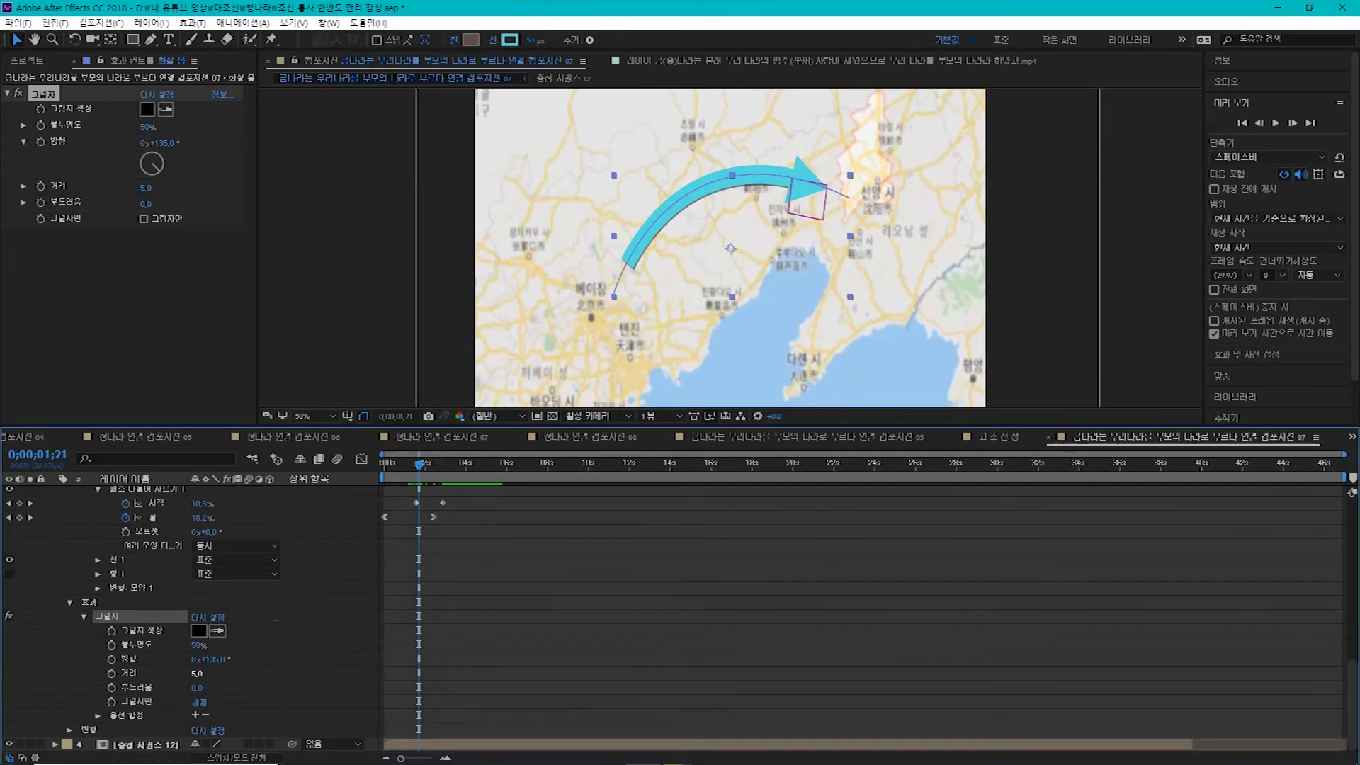
left_click_drag(196, 673, 234, 673)
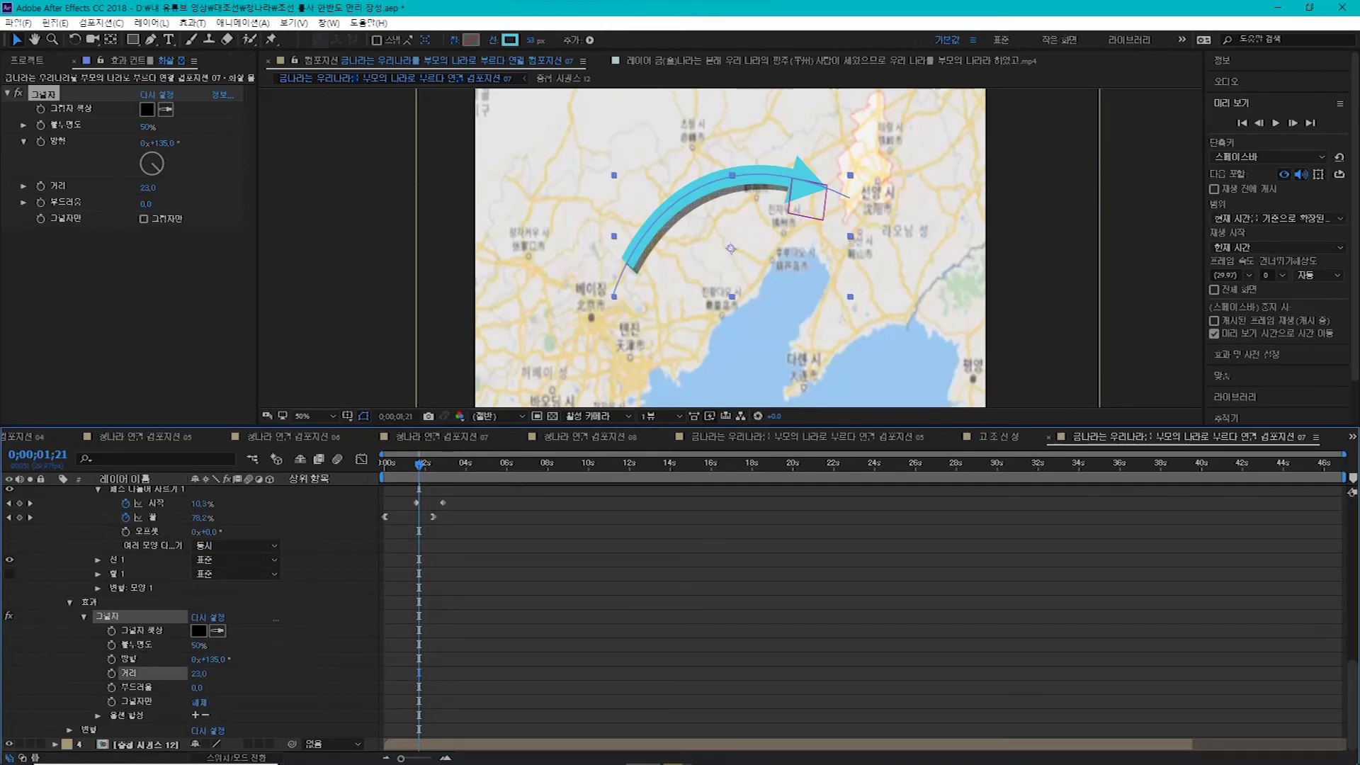
Apply the perspective Drop Shadow effect (그림자) to the arrowhead layer 화살 촉
scroll(287, 617, "up", 6)
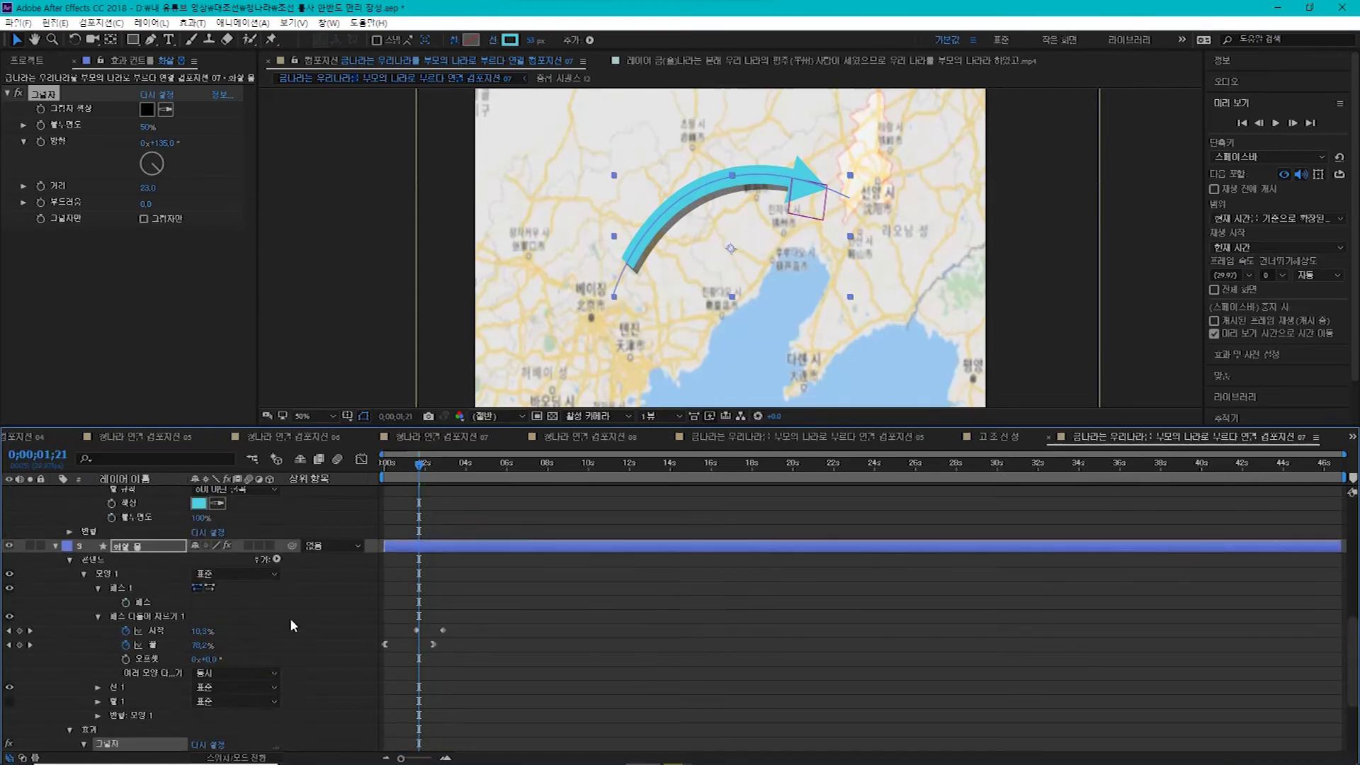
scroll(287, 621, "up", 1)
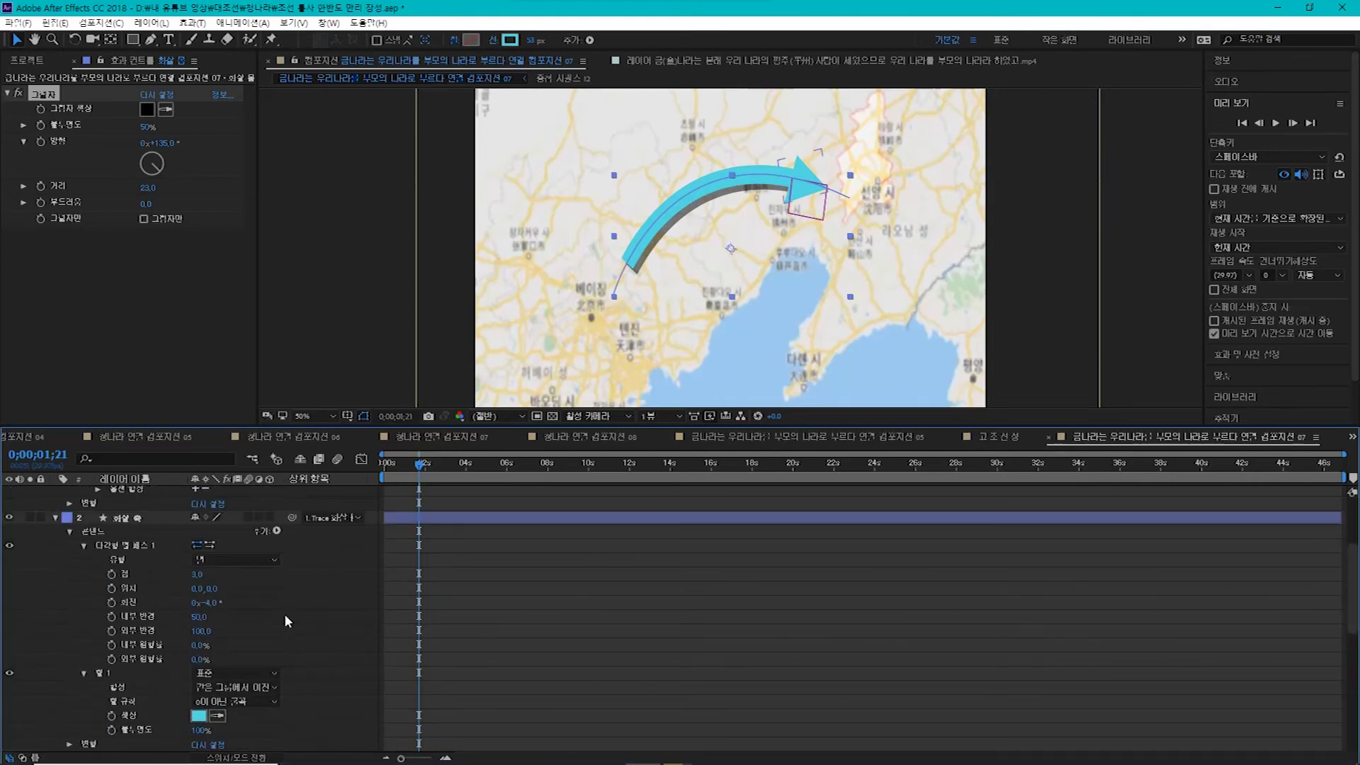
left_click(146, 519)
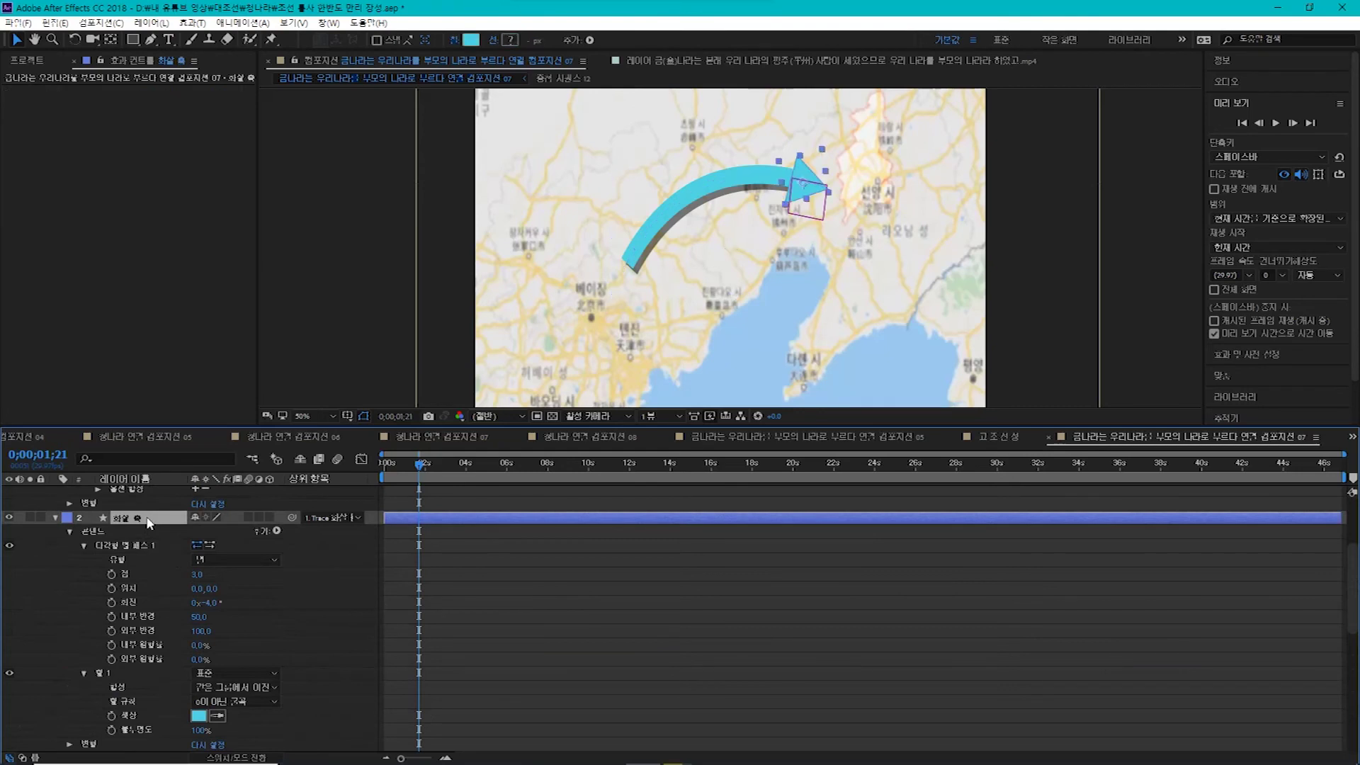
left_click(191, 22)
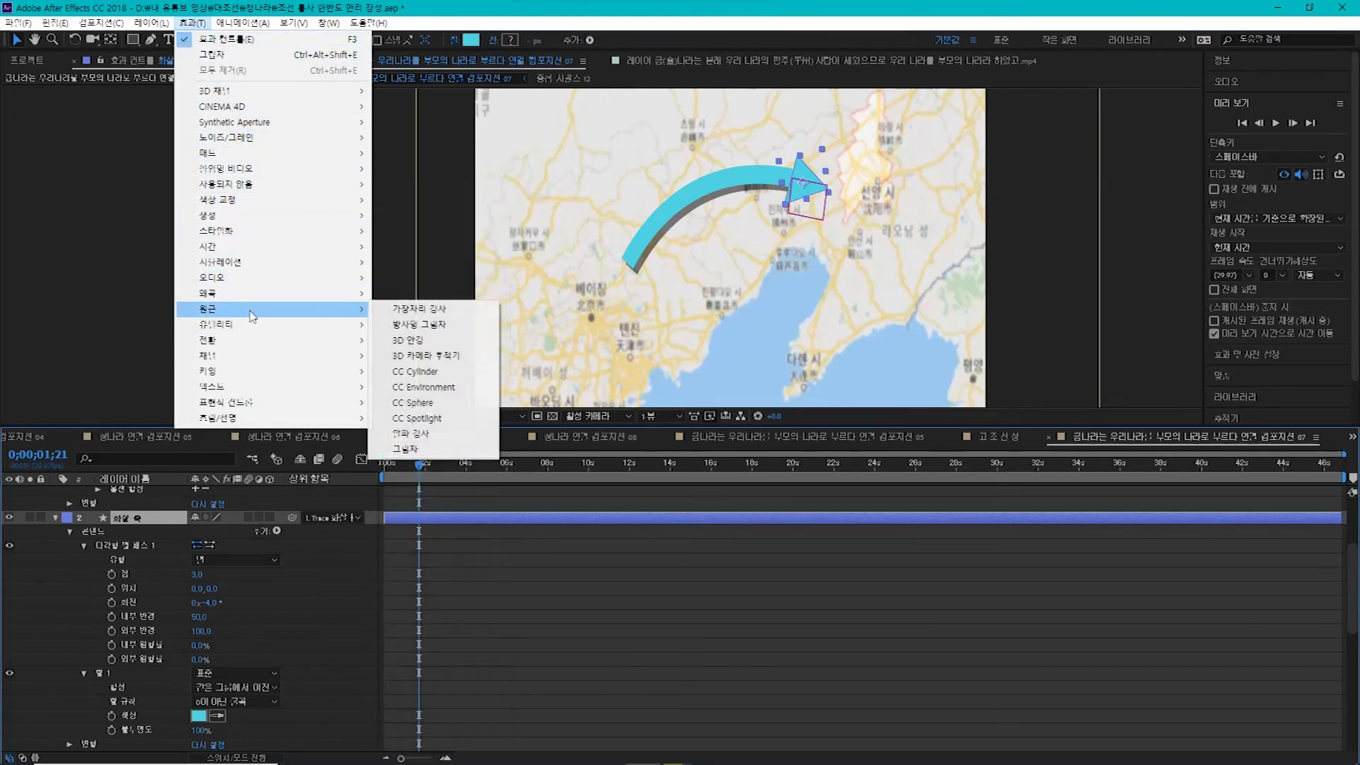
left_click(442, 450)
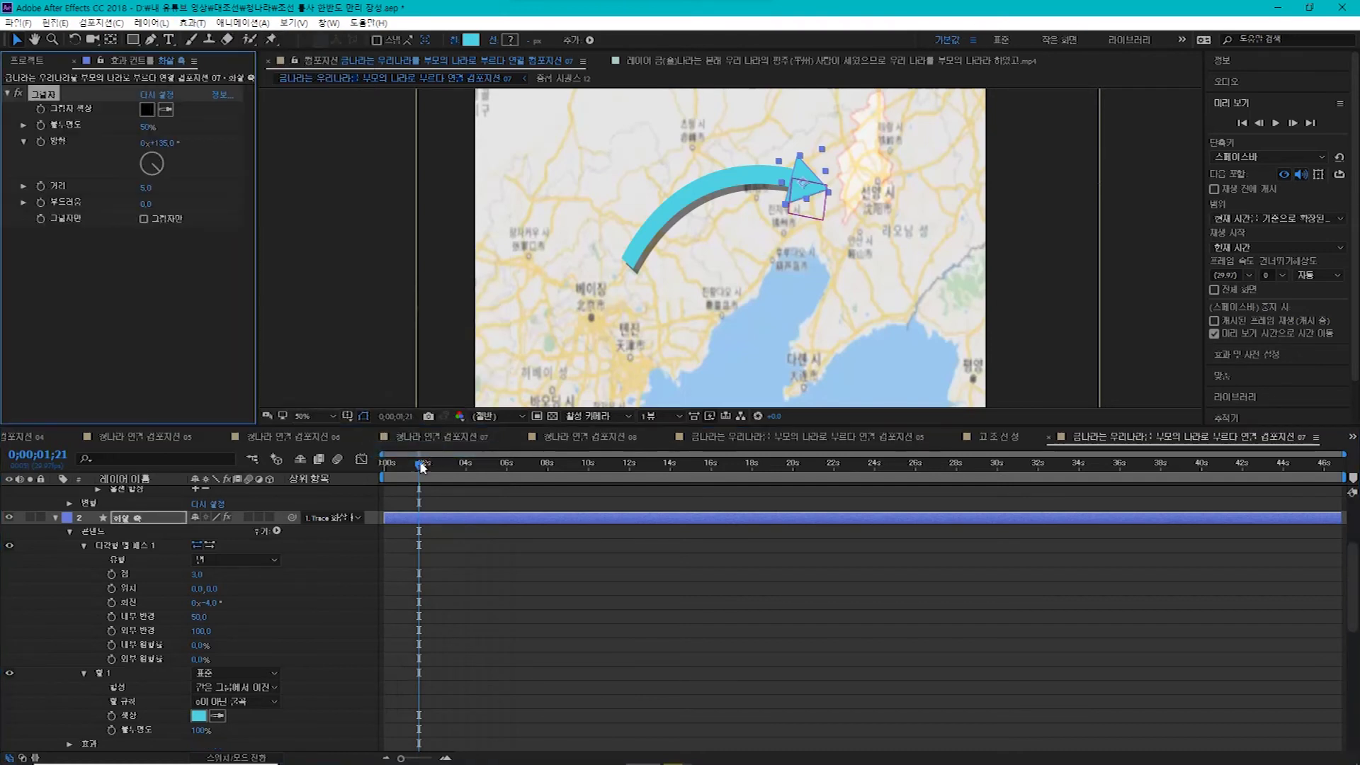
Set the arrowhead shadow's distance (거리) to 20
scroll(270, 590, "down", 3)
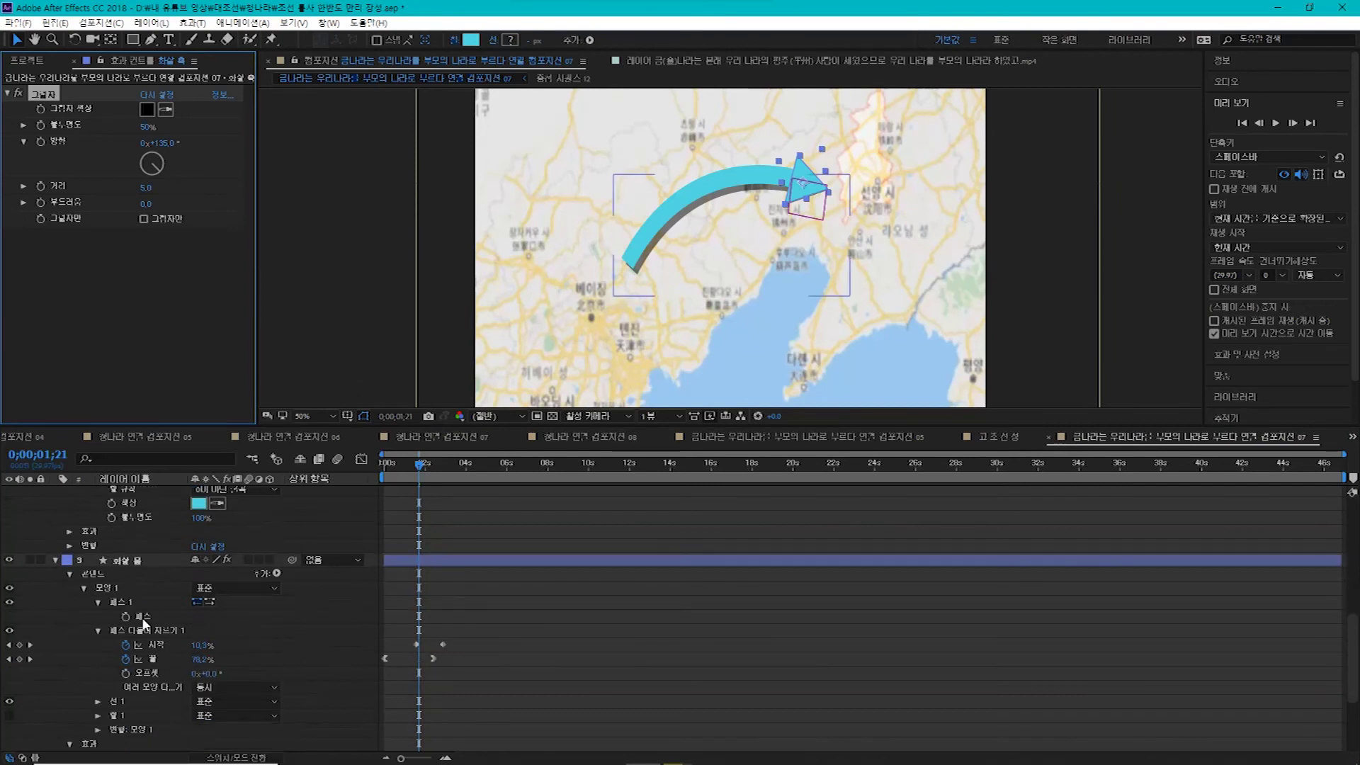
double_click(92, 534)
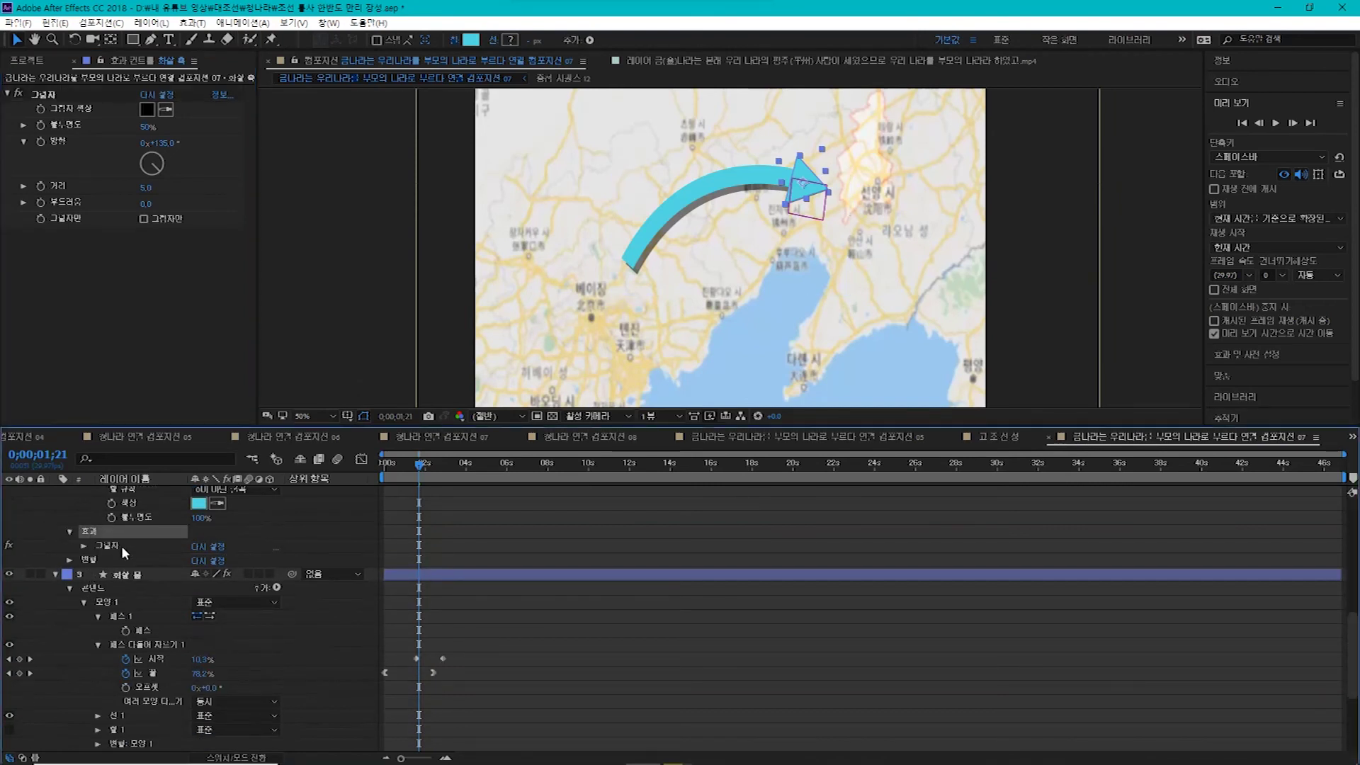
left_click(118, 545)
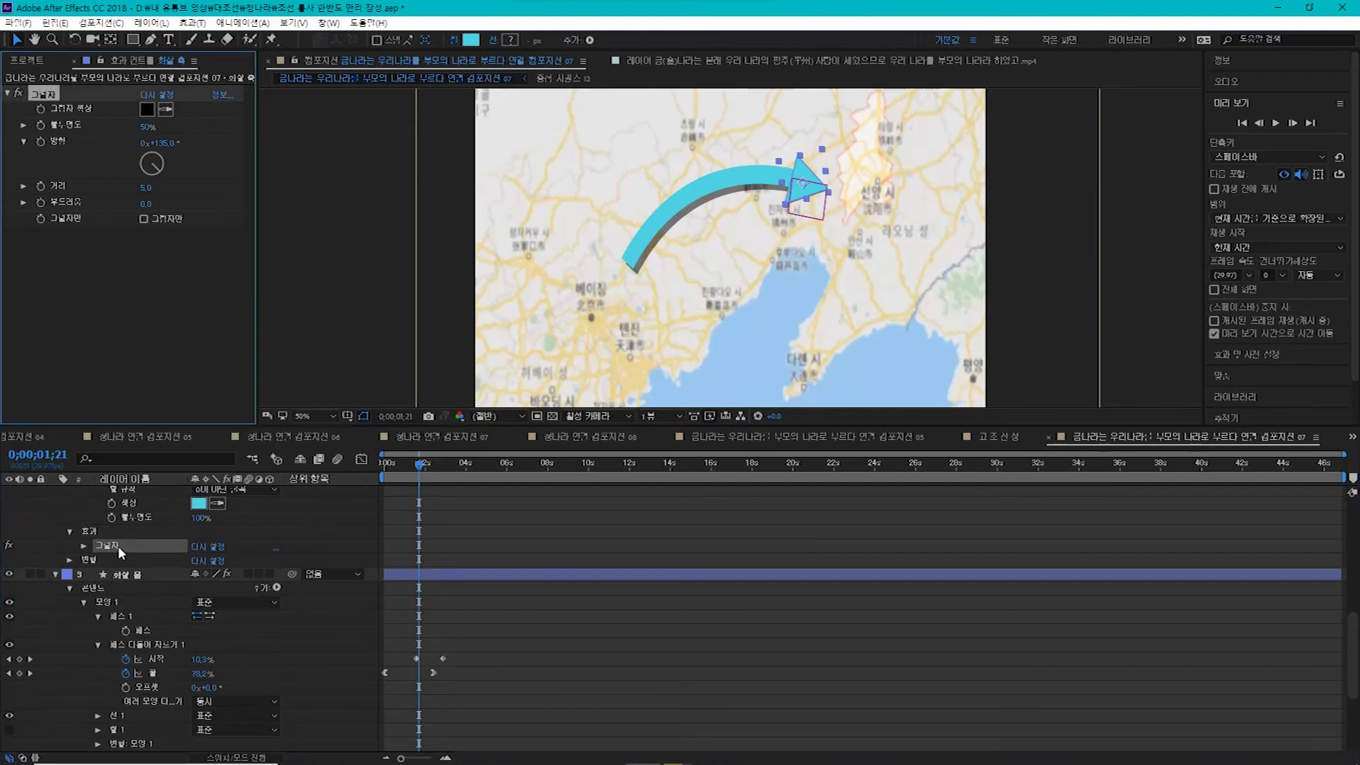
left_click(85, 546)
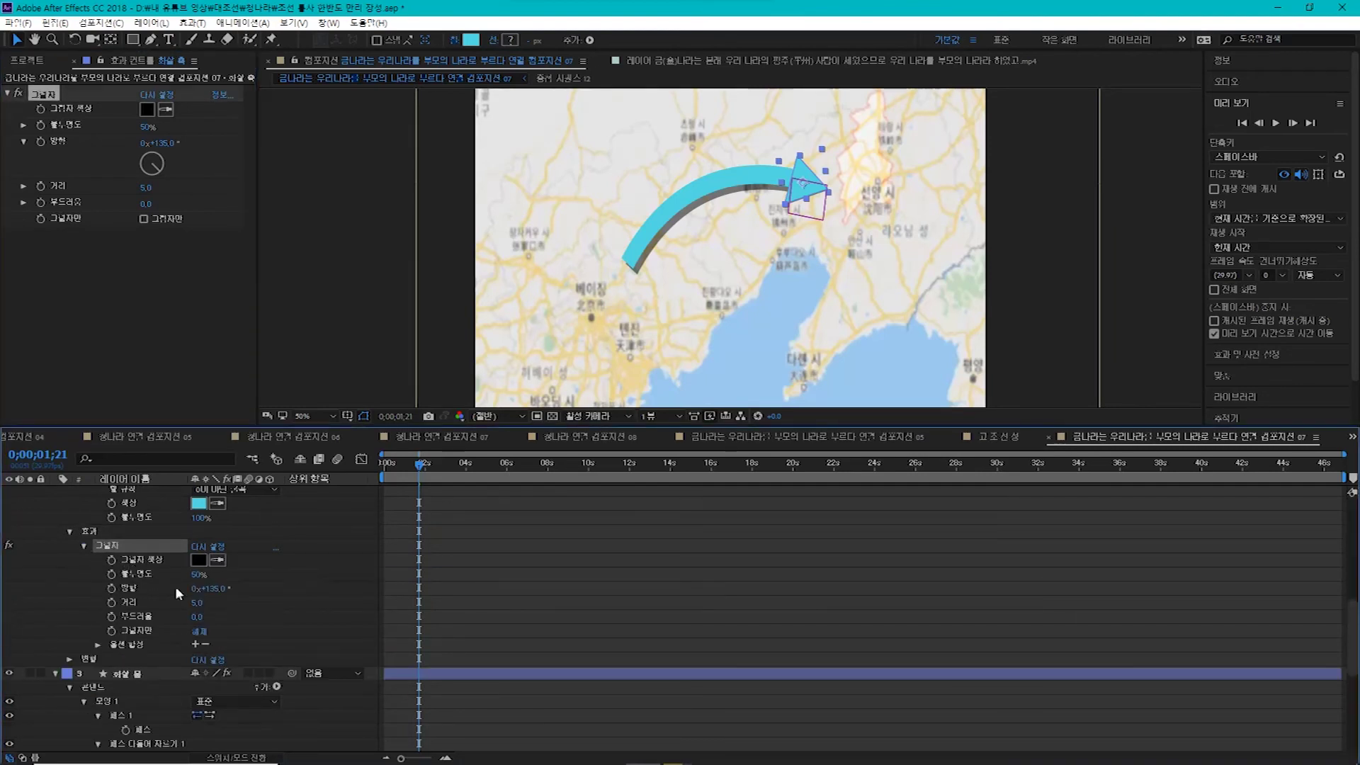
left_click_drag(196, 603, 207, 603)
Preview the shadowed arrow animation twice from 0;00;00;00 and return to the first frame
left_click_drag(420, 464, 375, 482)
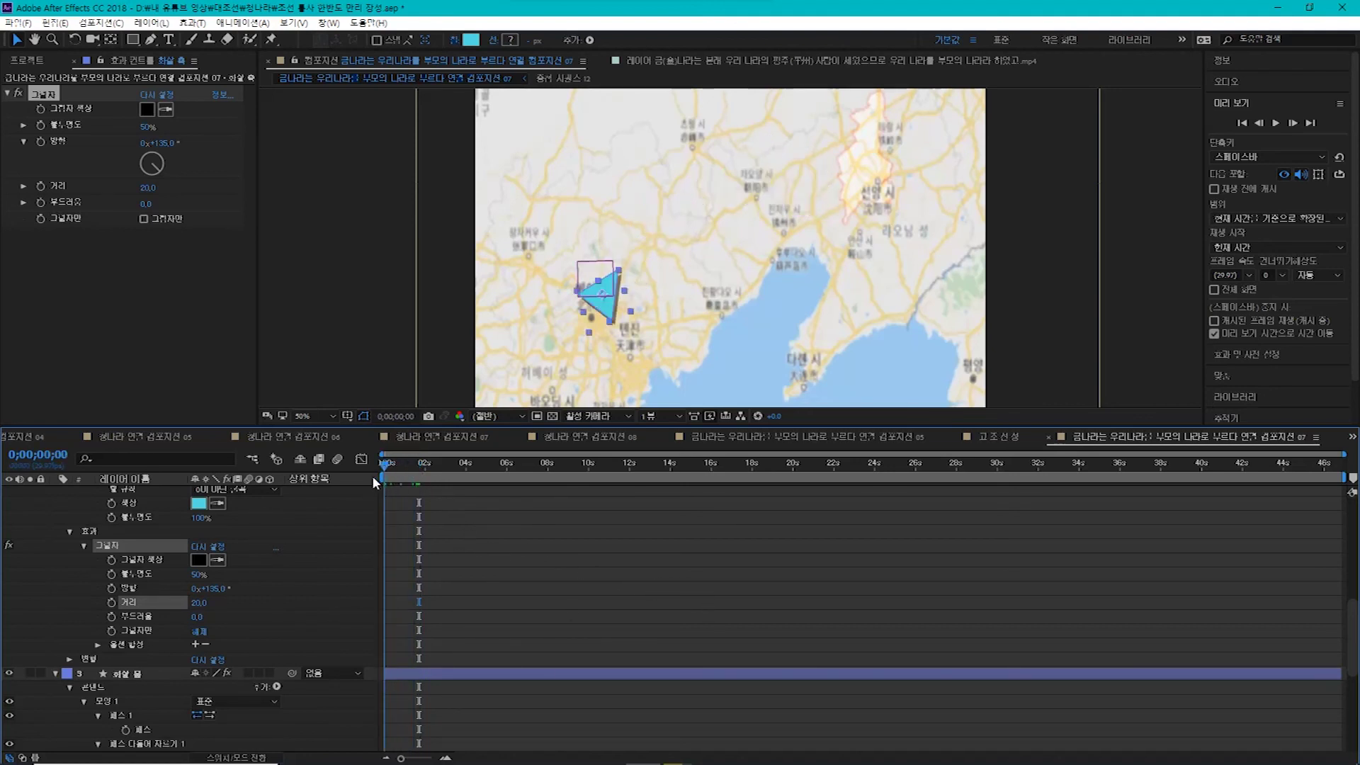
left_click(1275, 125)
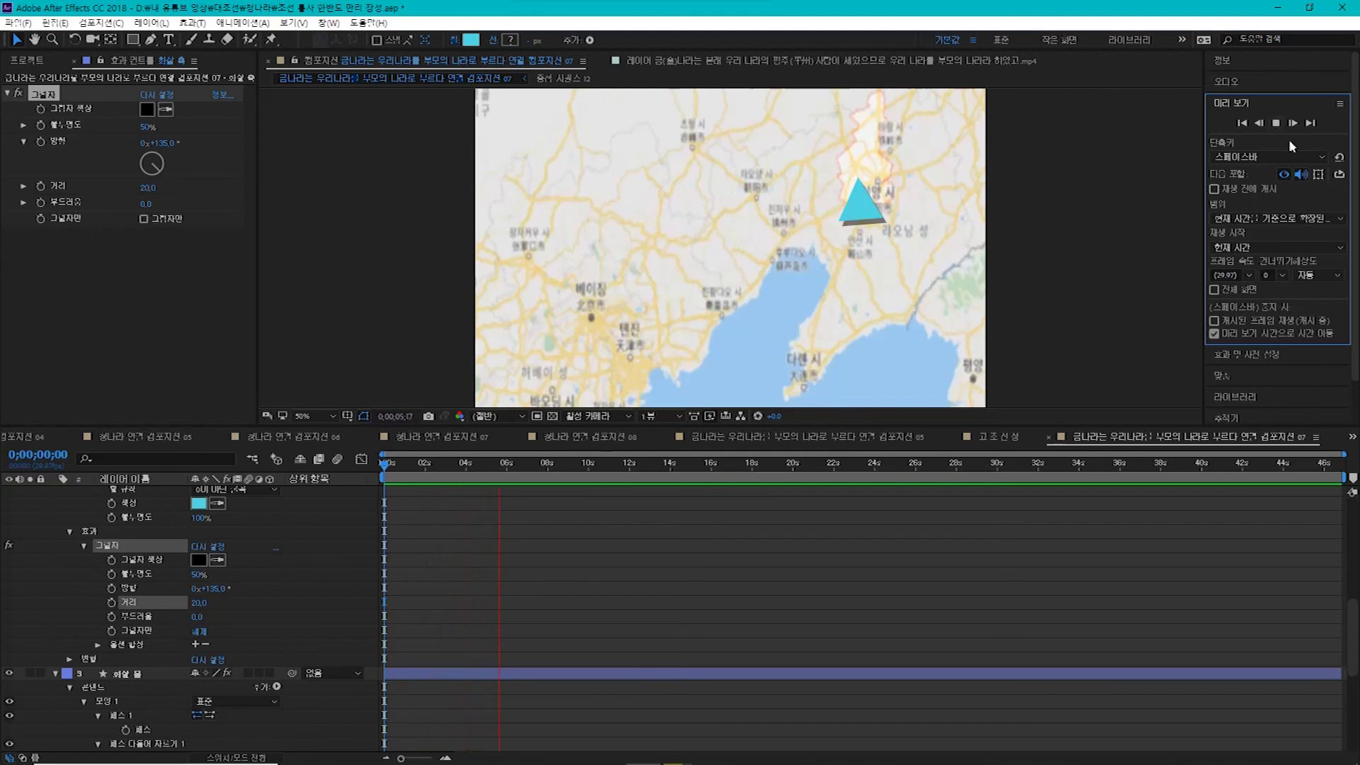
left_click(1278, 122)
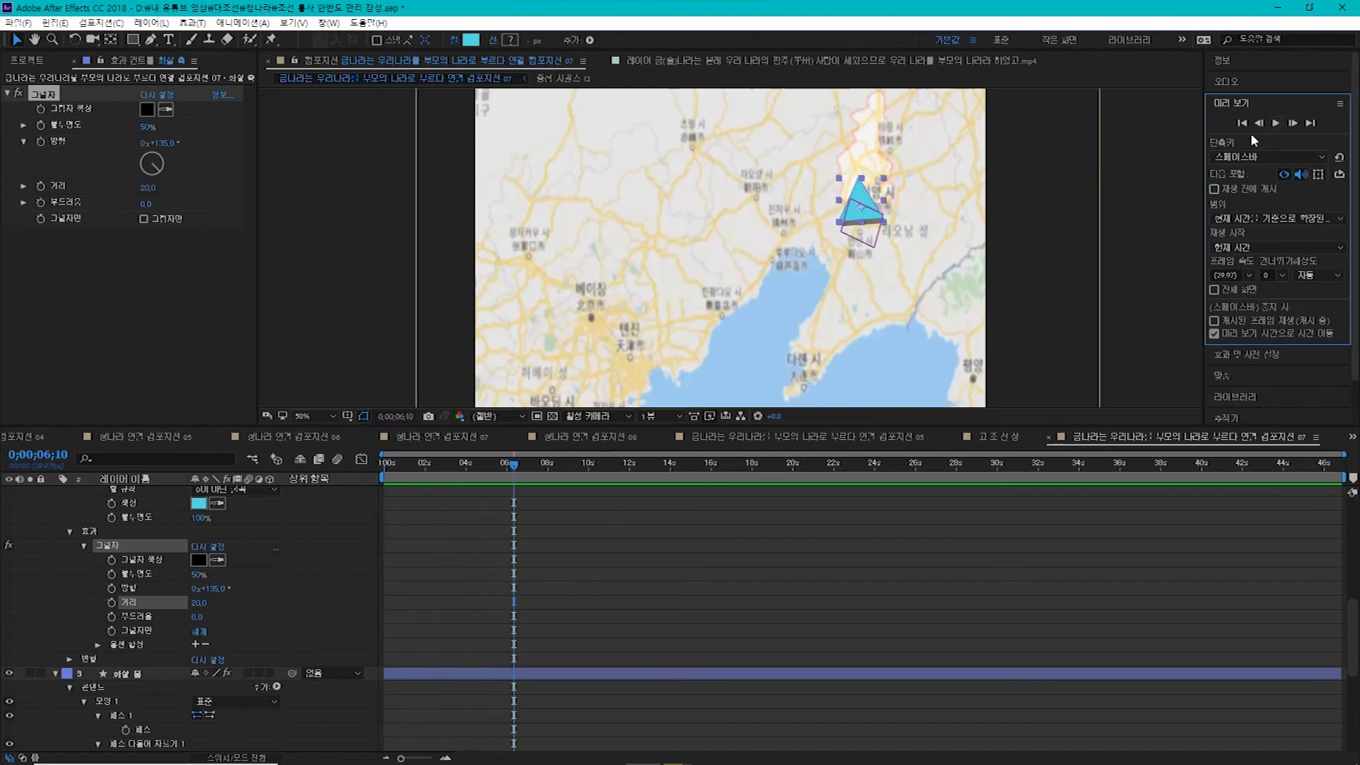
left_click(1241, 124)
left_click(1275, 124)
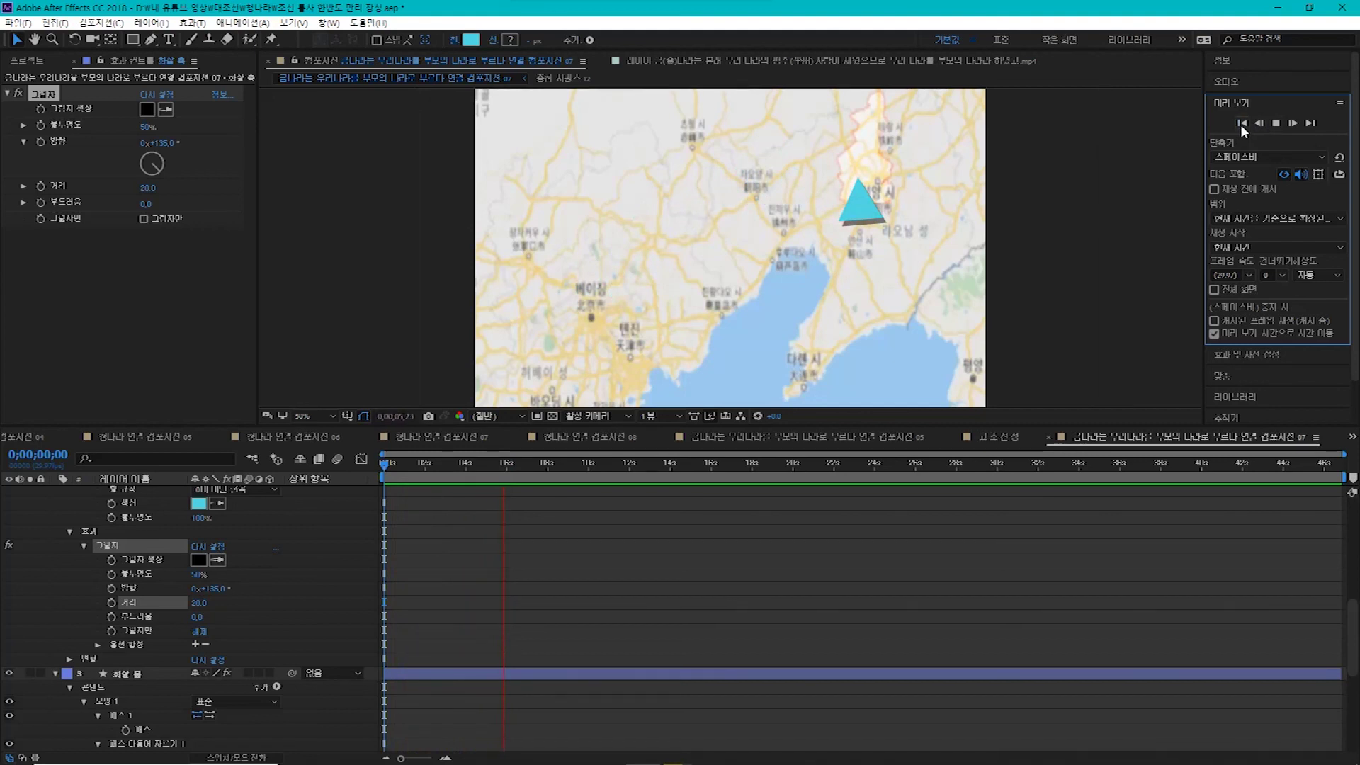
left_click(1277, 124)
left_click(1242, 123)
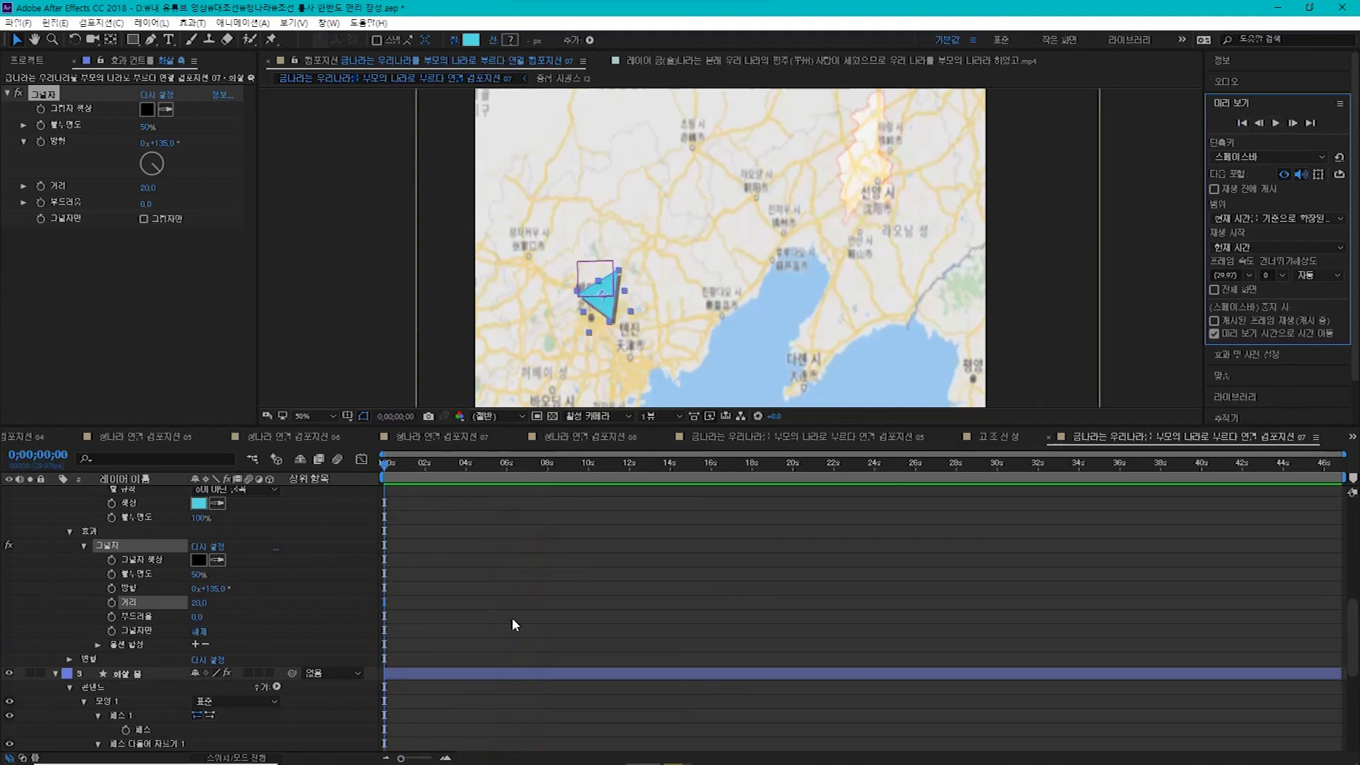
Shift both 시작 keyframes and the second 끝 keyframe of the arrow body together, about 0.8 seconds earlier
scroll(512, 618, "down", 5)
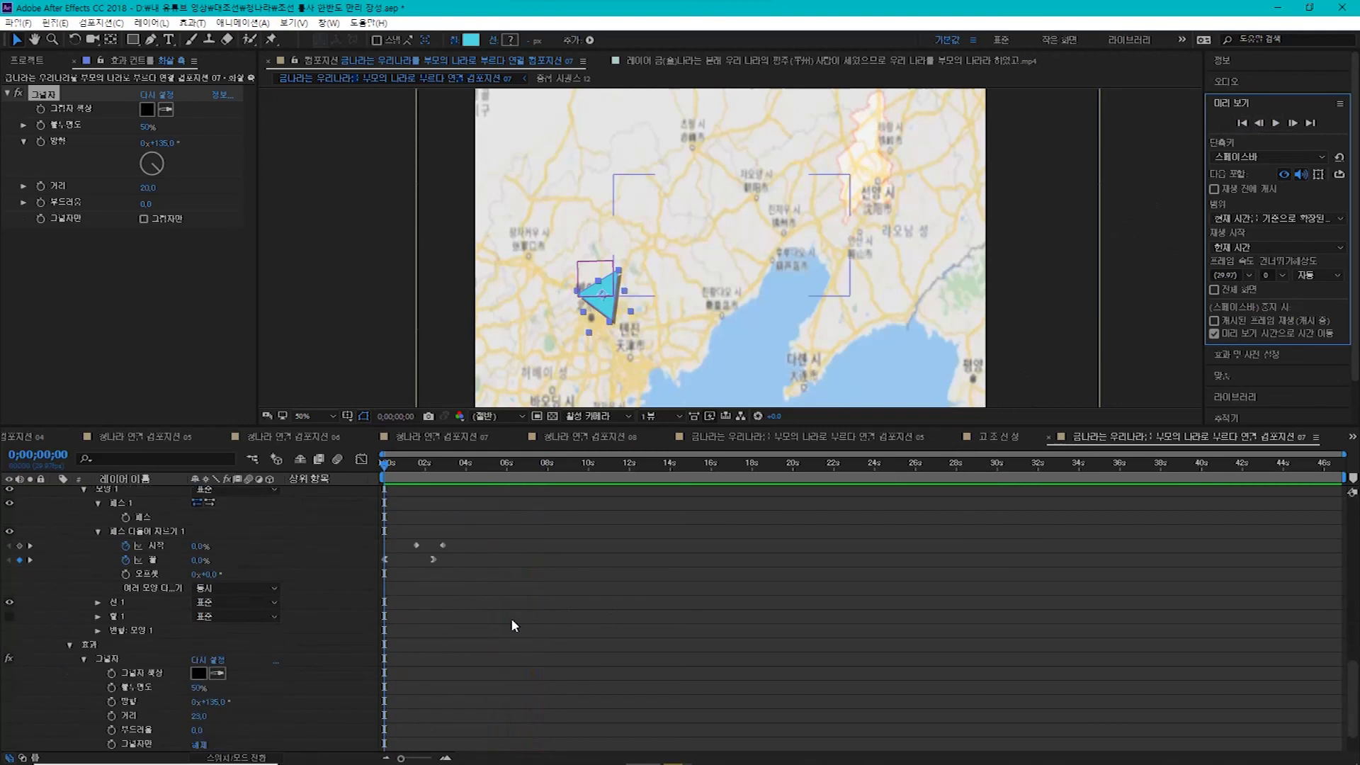
left_click_drag(463, 593, 404, 520)
scroll(464, 601, "up", 3)
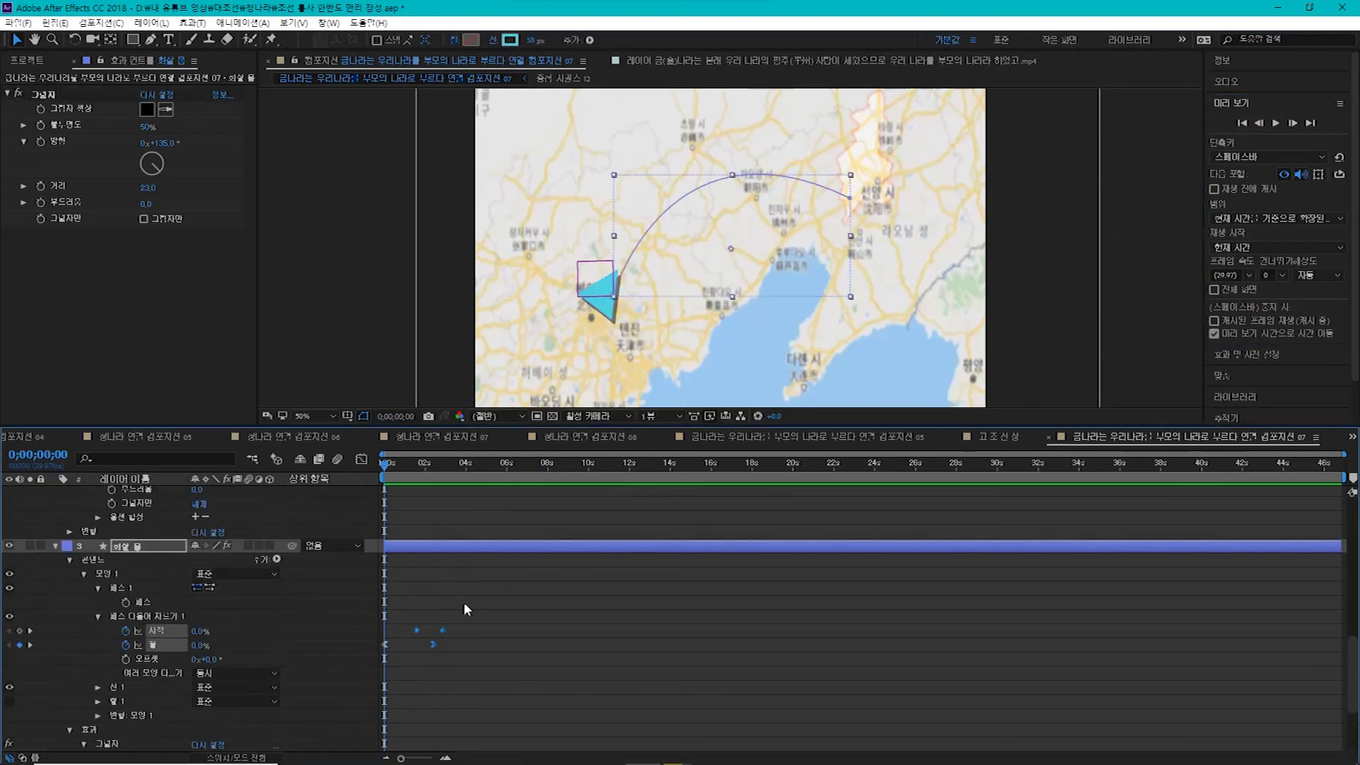
left_click_drag(434, 644, 418, 645)
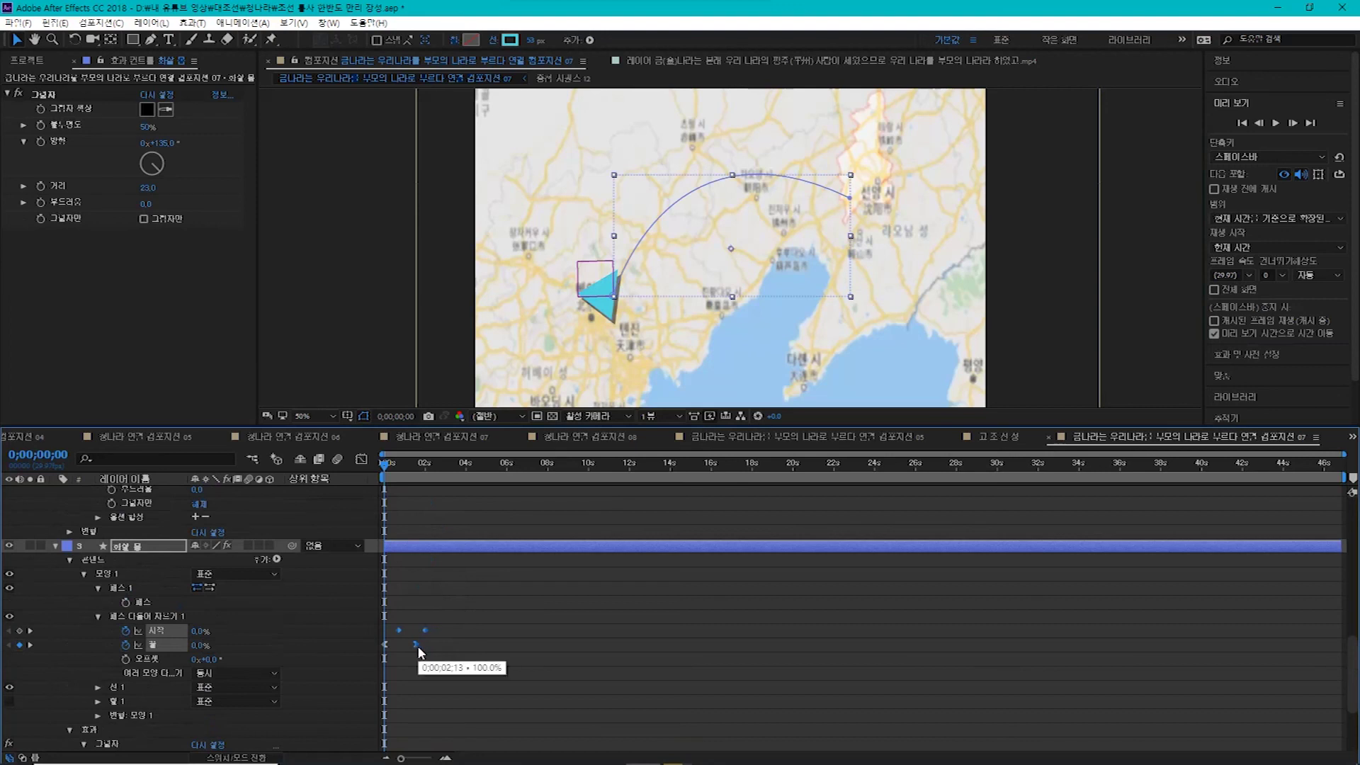
Preview the sped-up arrow animation twice from the beginning, and deselect the layer and its keyframes
left_click(1275, 124)
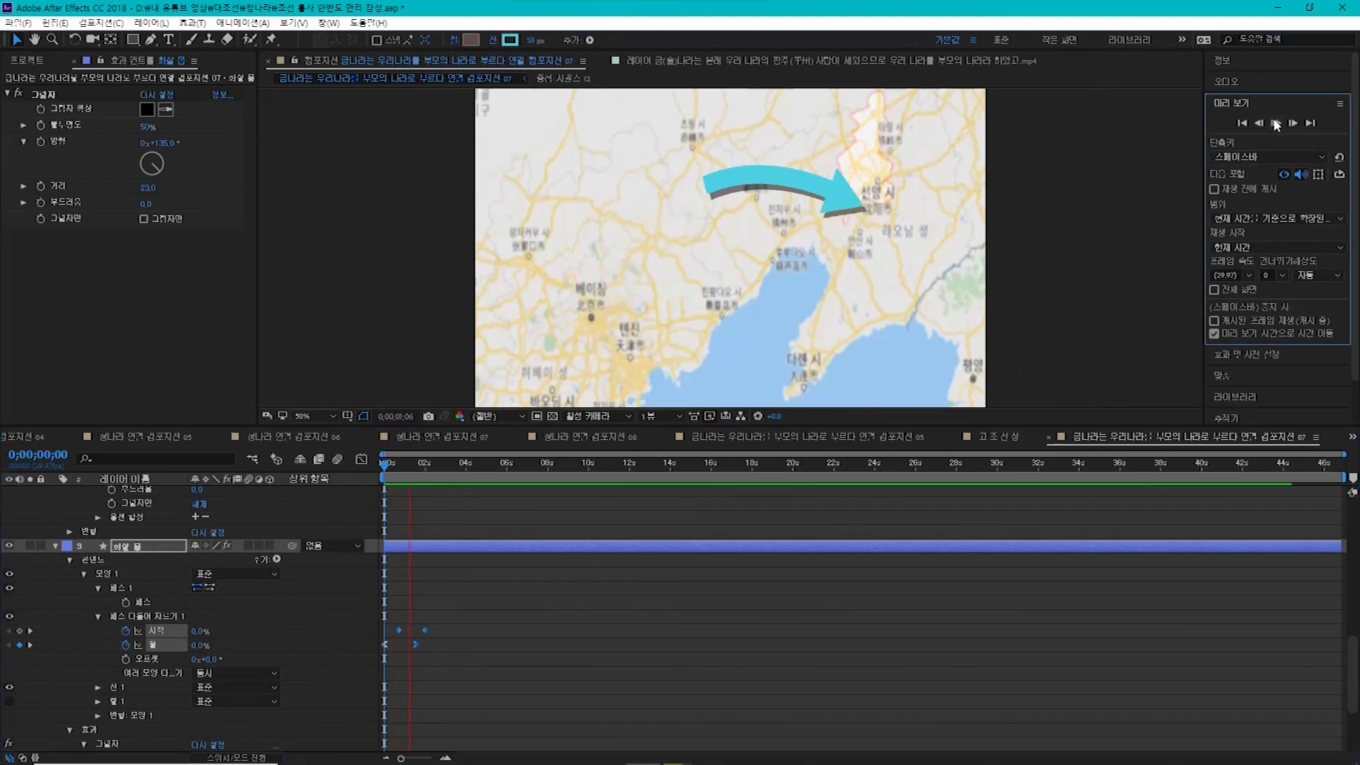
left_click(1274, 124)
left_click(1242, 123)
left_click(1276, 124)
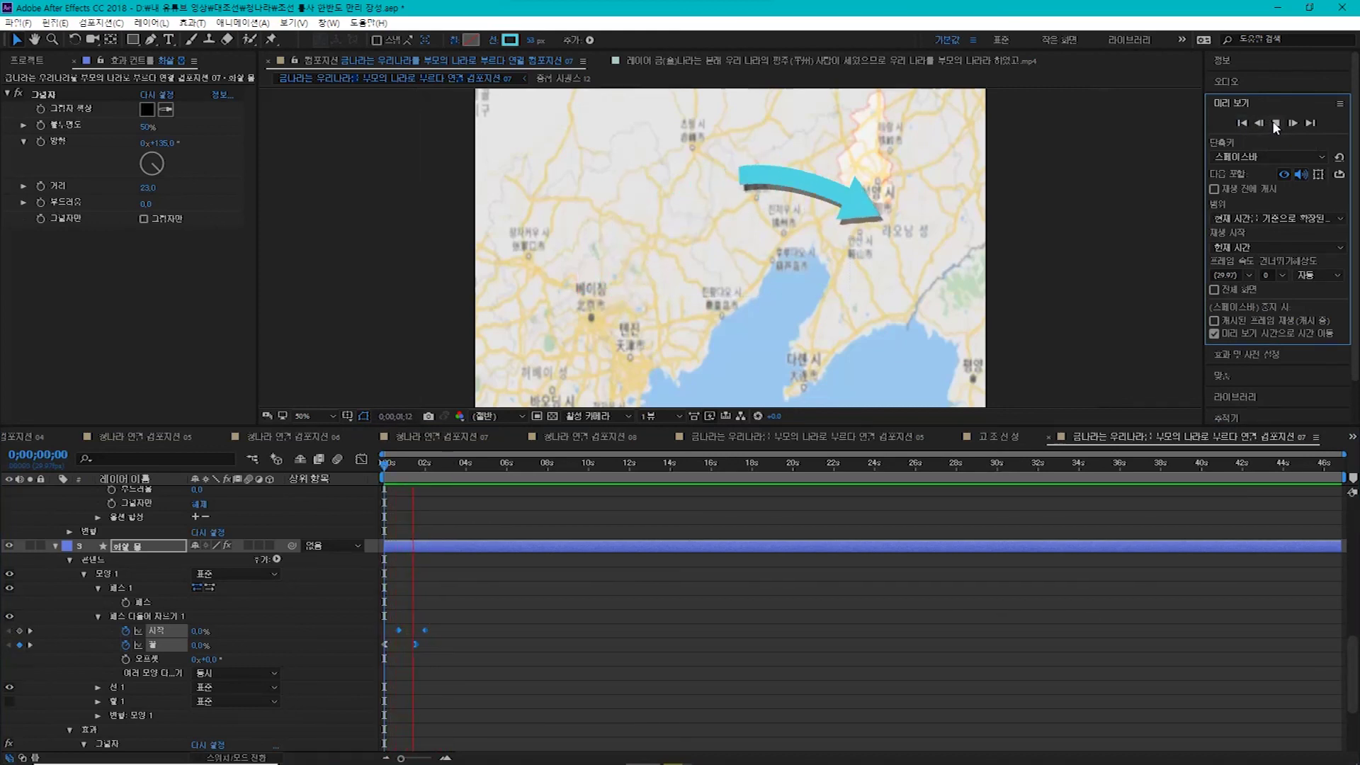
left_click(1276, 124)
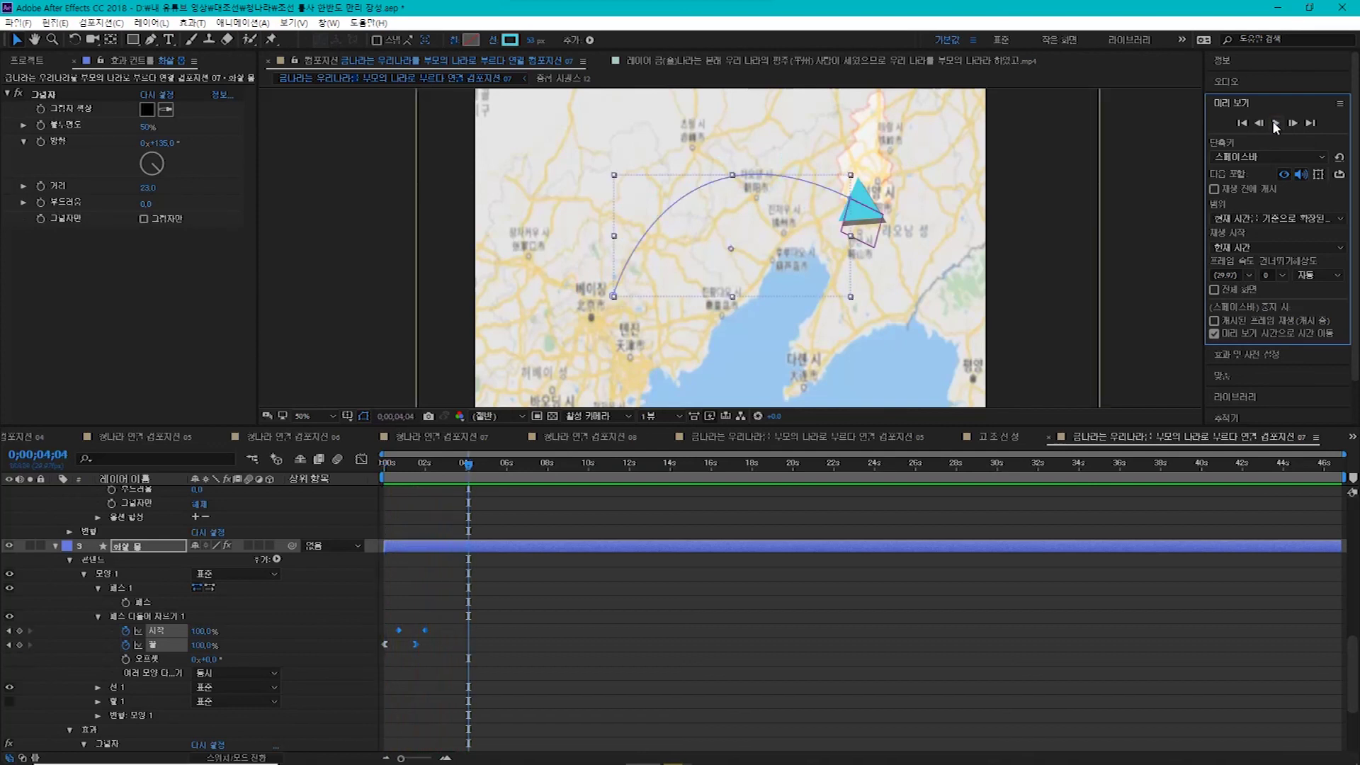
left_click(950, 615)
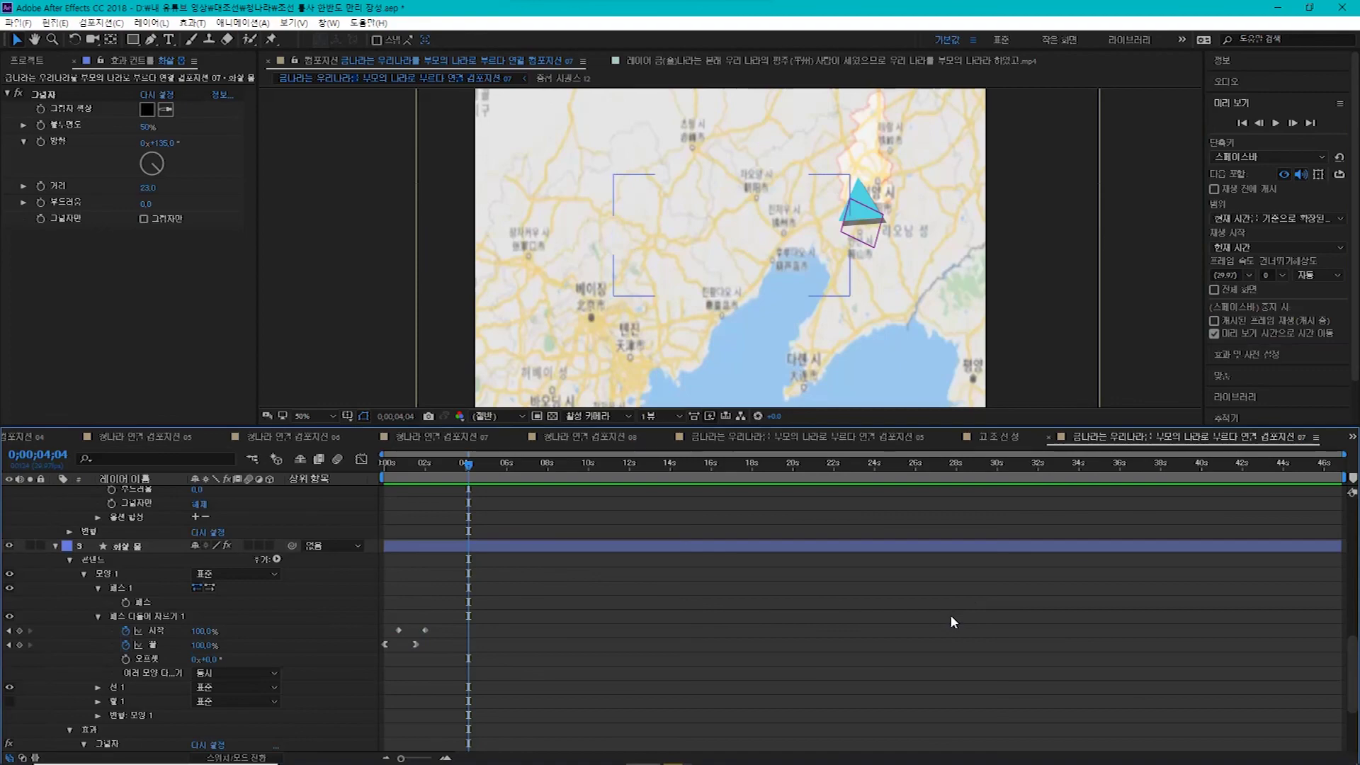